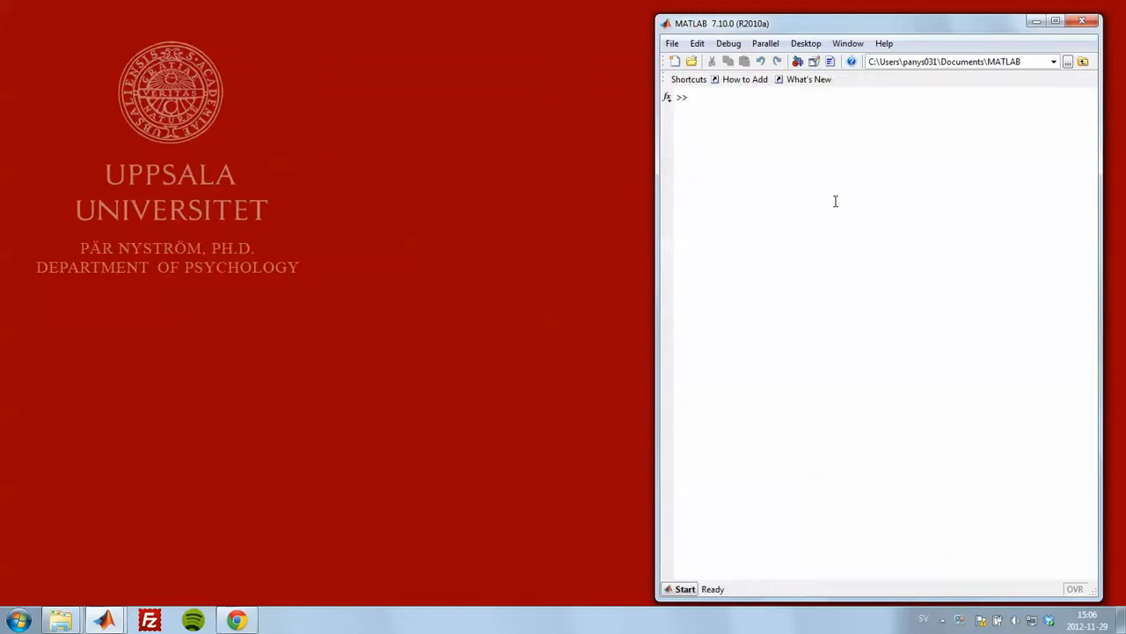
Change the MATLAB folder to timestudio, launch timestudio and move its window clear of the command window.
{"action": "type", "text": "cd timestudio"}
{"action": "key", "text": "Return"}
{"action": "type", "text": "timestudio"}
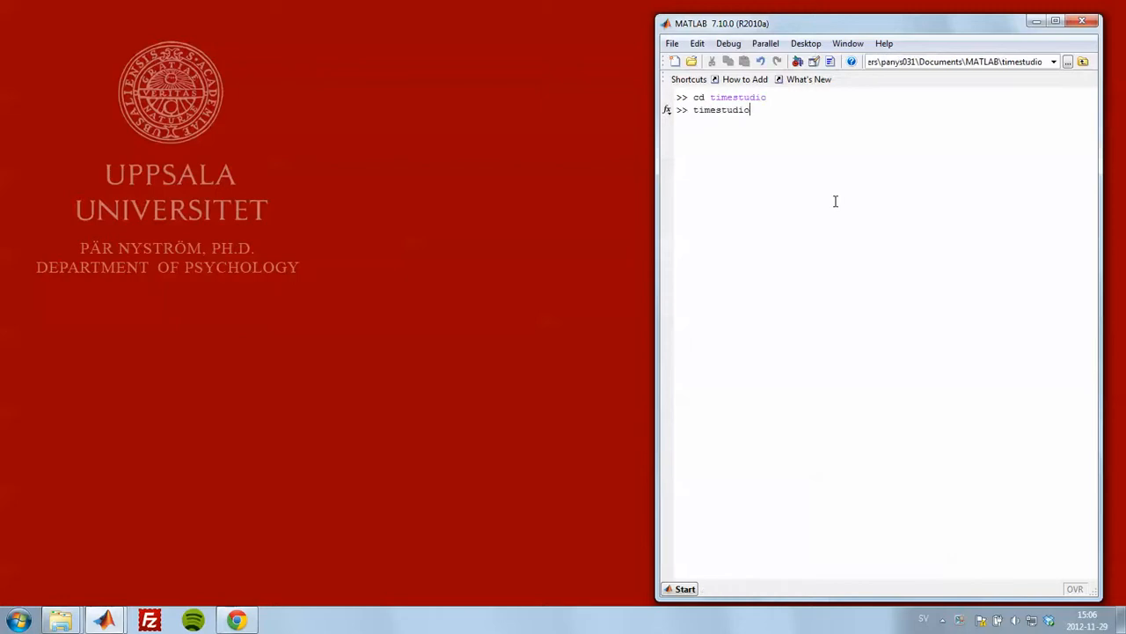
{"action": "key", "text": "Return"}
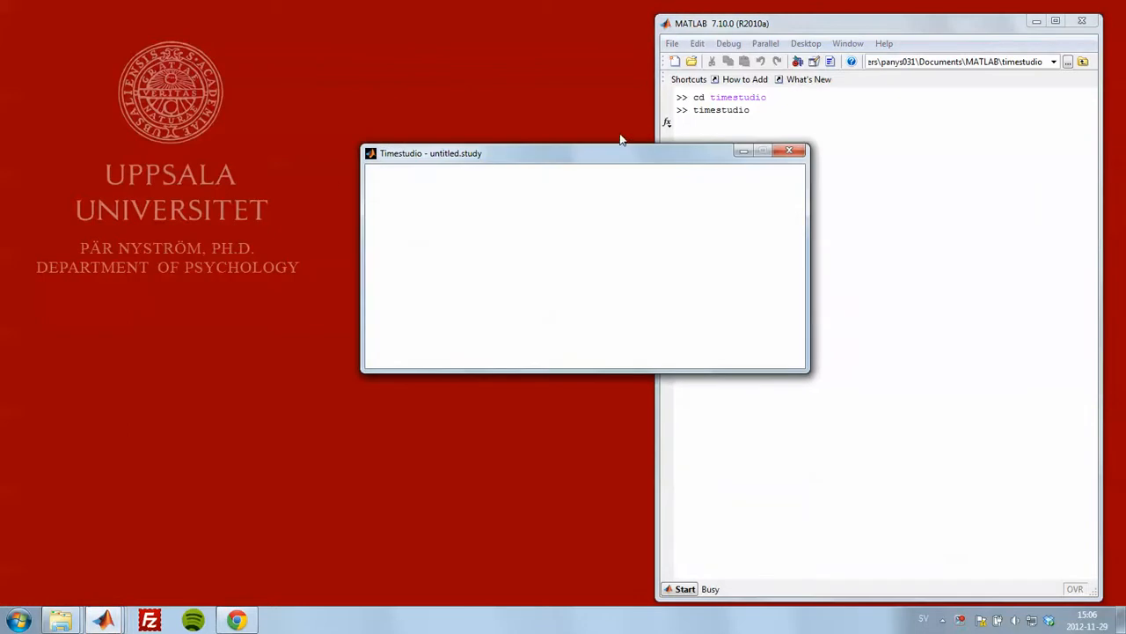
{"action": "left_click_drag", "start_coordinate": [702, 137], "coordinate": [394, 56]}
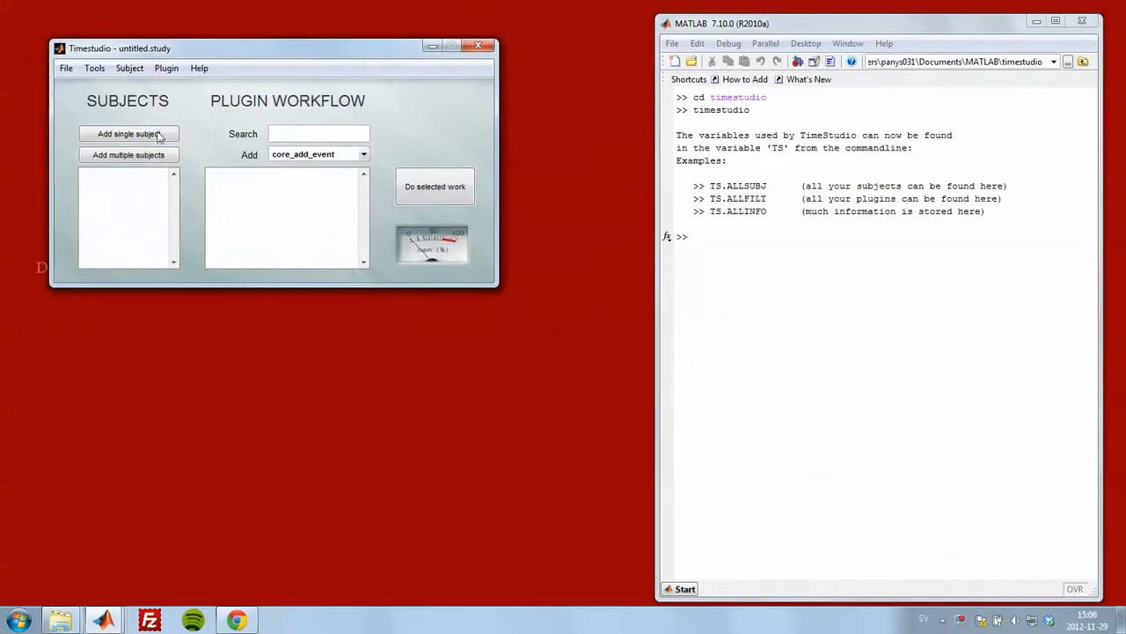
Start adding multiple subjects, browse to study_datafiles > ease > facet and filter the files by *18*.
{"action": "left_click", "coordinate": [138, 157]}
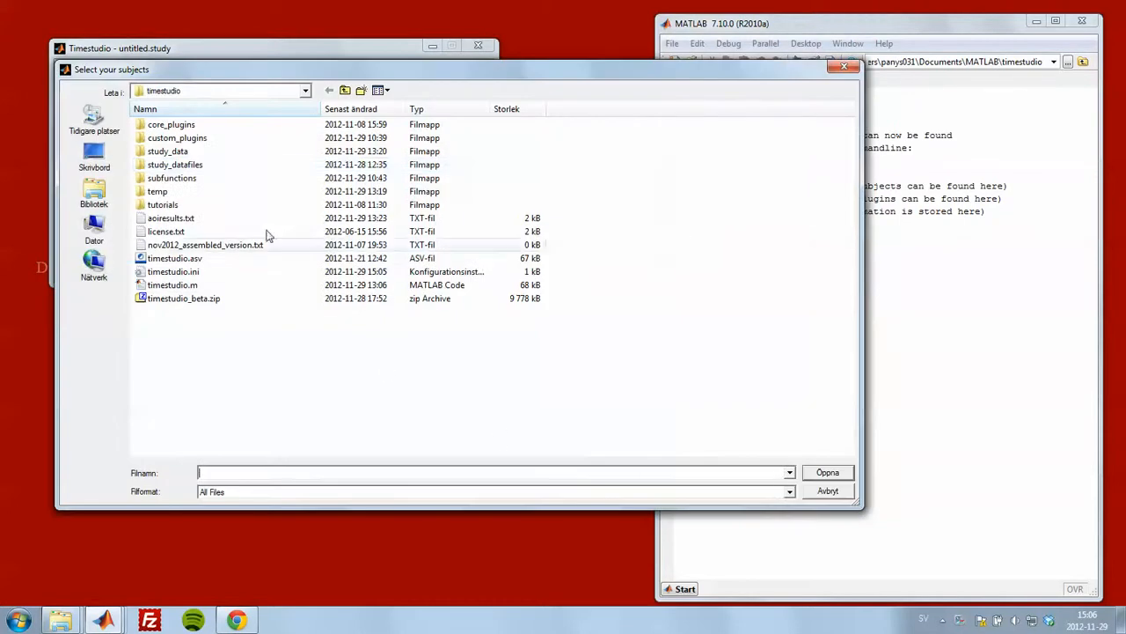
{"action": "double_click", "coordinate": [204, 166]}
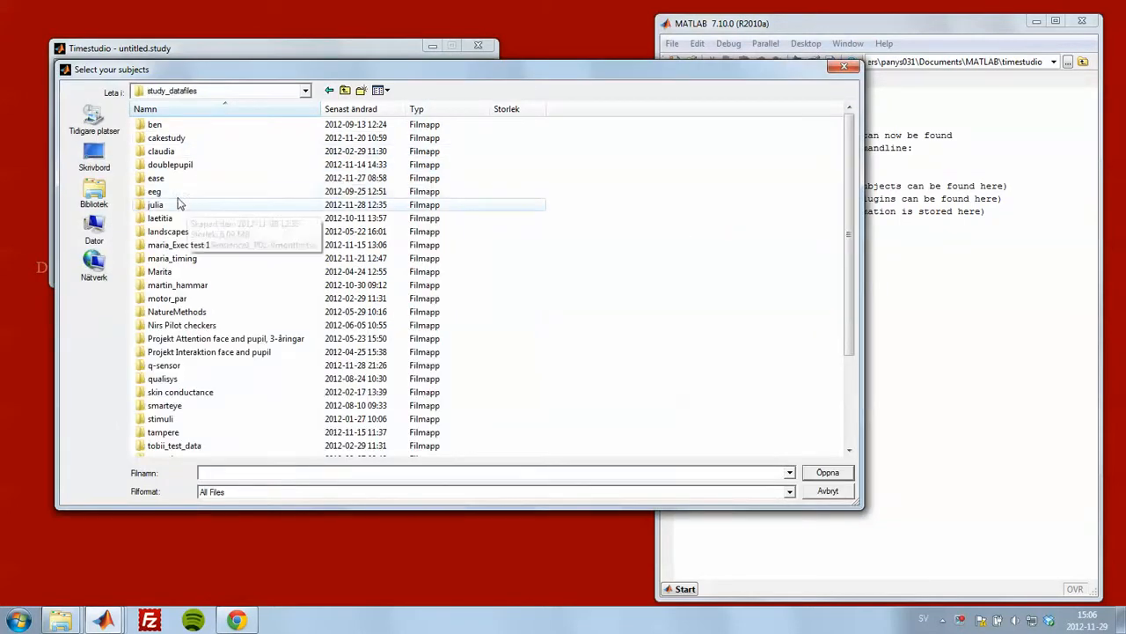
{"action": "double_click", "coordinate": [174, 179]}
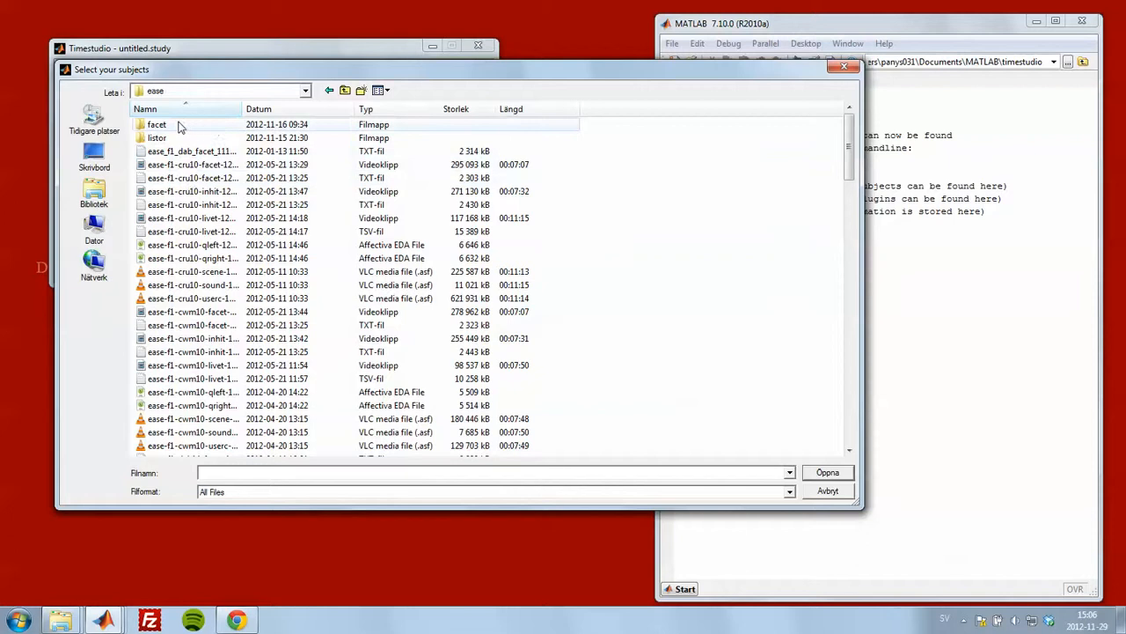
{"action": "double_click", "coordinate": [183, 125]}
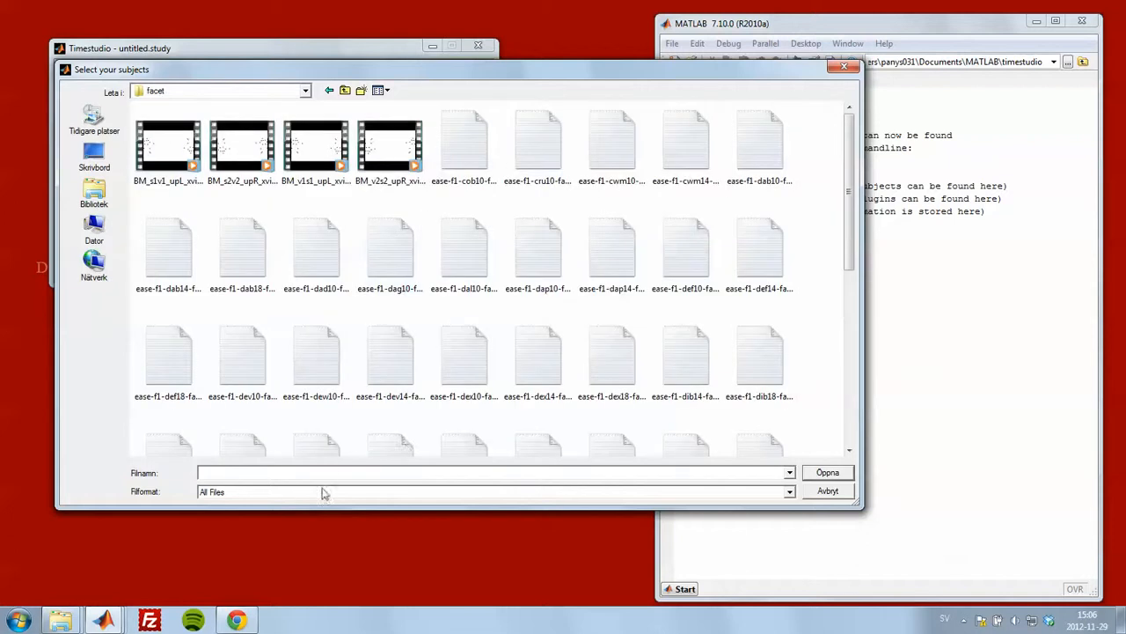
{"action": "left_click", "coordinate": [267, 476]}
{"action": "type", "text": "*18*"}
{"action": "key", "text": "Return"}
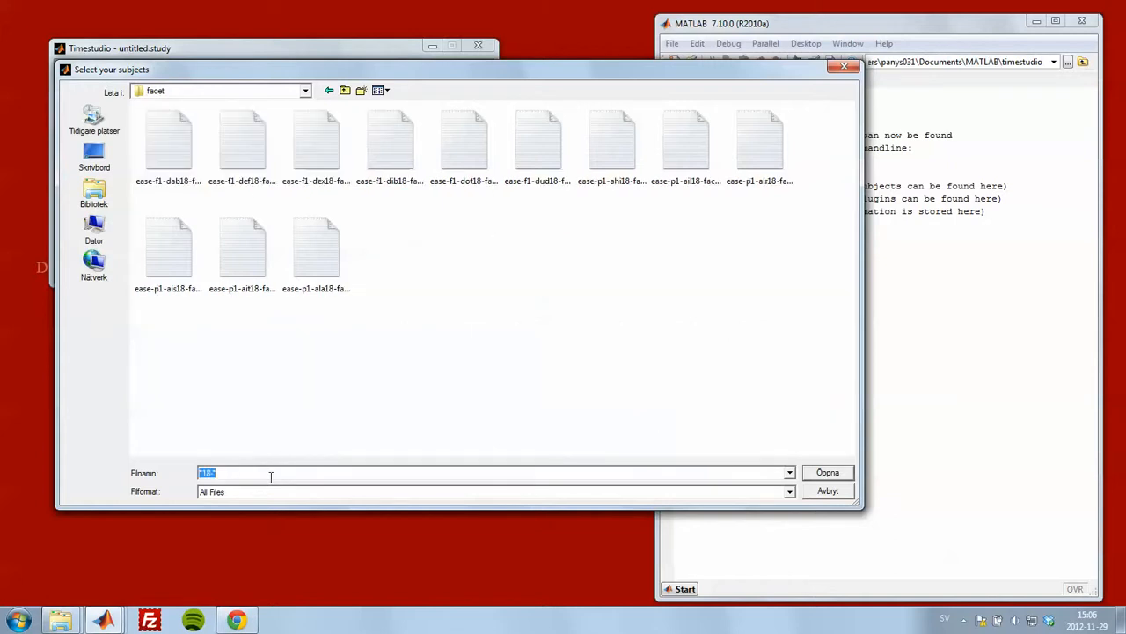
Show the filtered files as a detailed list and add the six ease-p1 text files as subjects.
{"action": "left_click", "coordinate": [378, 91]}
{"action": "left_click", "coordinate": [434, 188]}
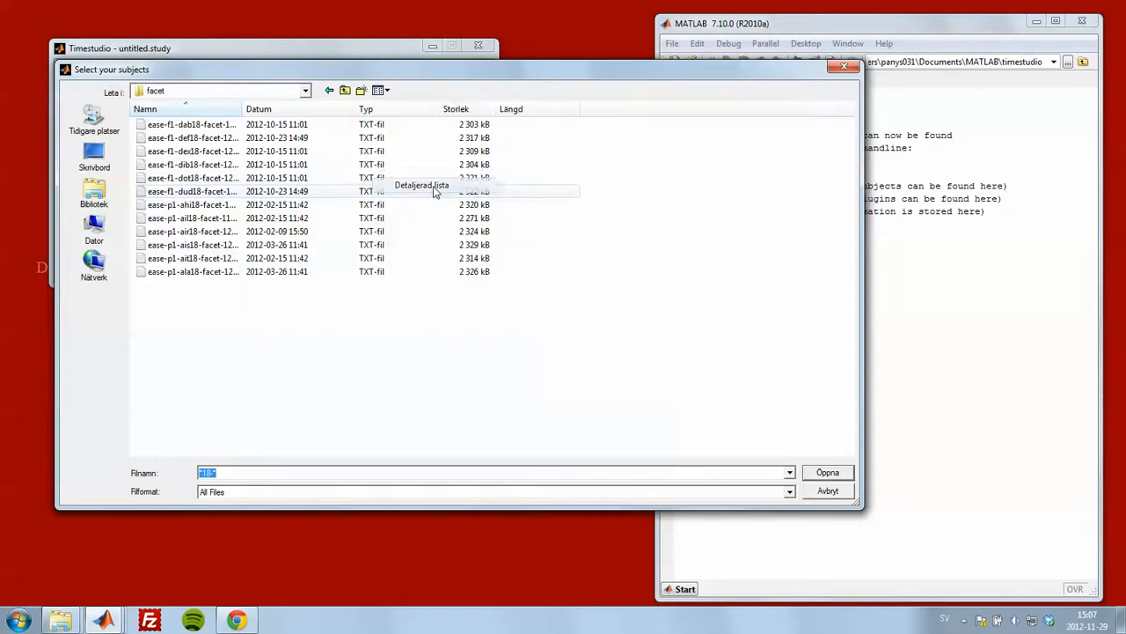
{"action": "left_click_drag", "start_coordinate": [235, 345], "coordinate": [141, 209]}
{"action": "left_click", "coordinate": [827, 473]}
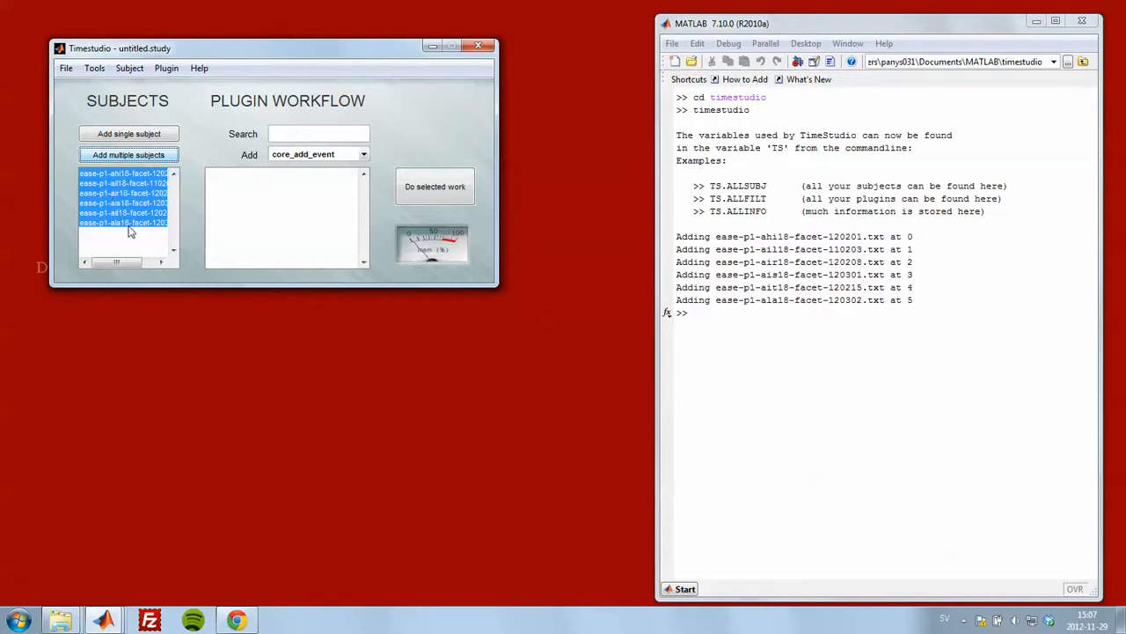
Add the eyetracking_read_file plugin with its default setting to the workflow and run it on the six selected subjects.
{"action": "right_click", "coordinate": [401, 129]}
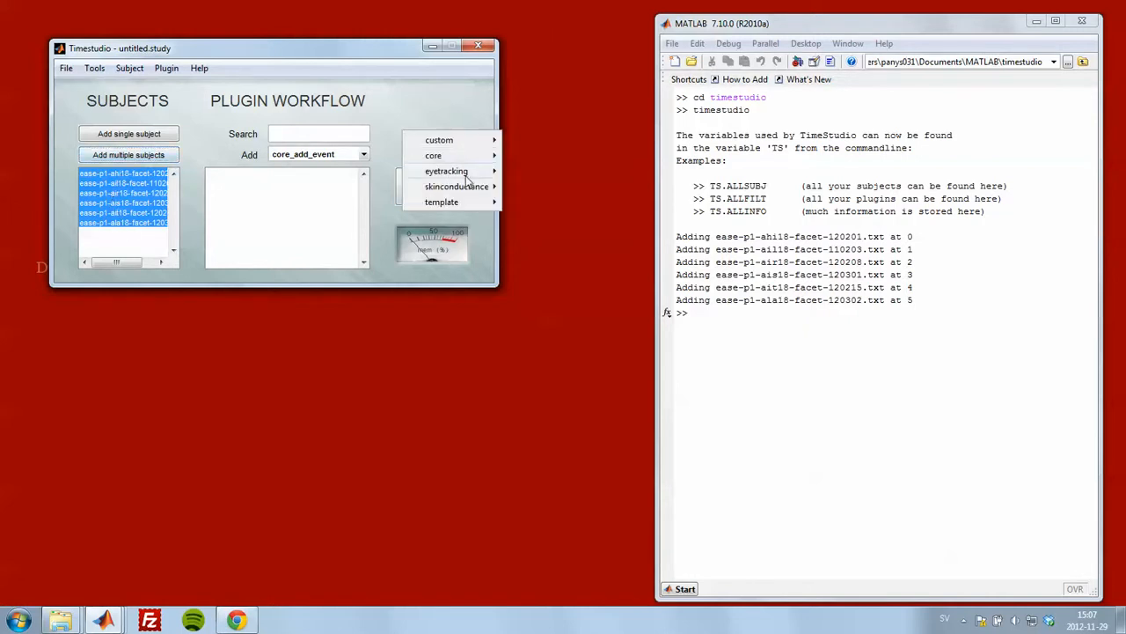
{"action": "mouse_move", "coordinate": [470, 174]}
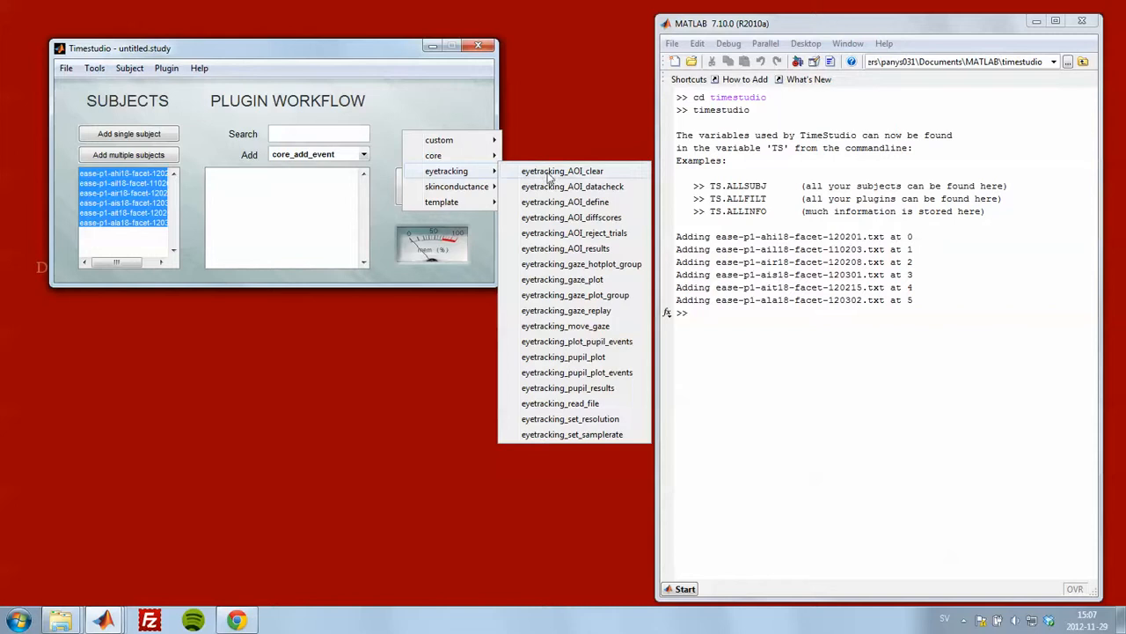
{"action": "left_click", "coordinate": [587, 404]}
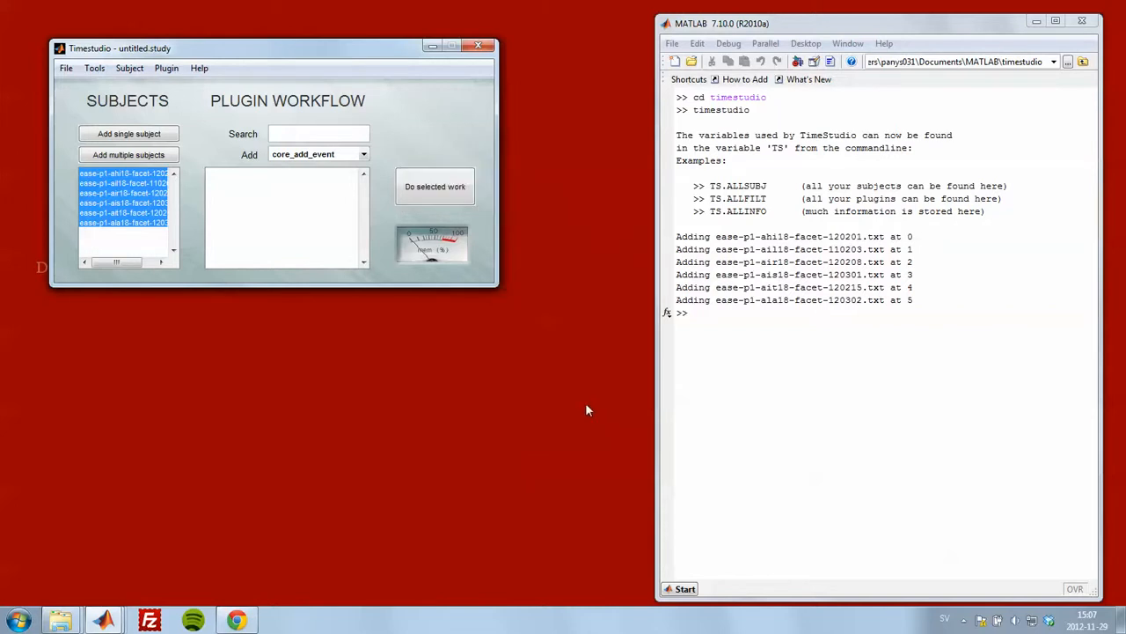
{"action": "left_click_drag", "start_coordinate": [572, 190], "coordinate": [718, 115]}
{"action": "left_click_drag", "start_coordinate": [106, 263], "coordinate": [139, 264]}
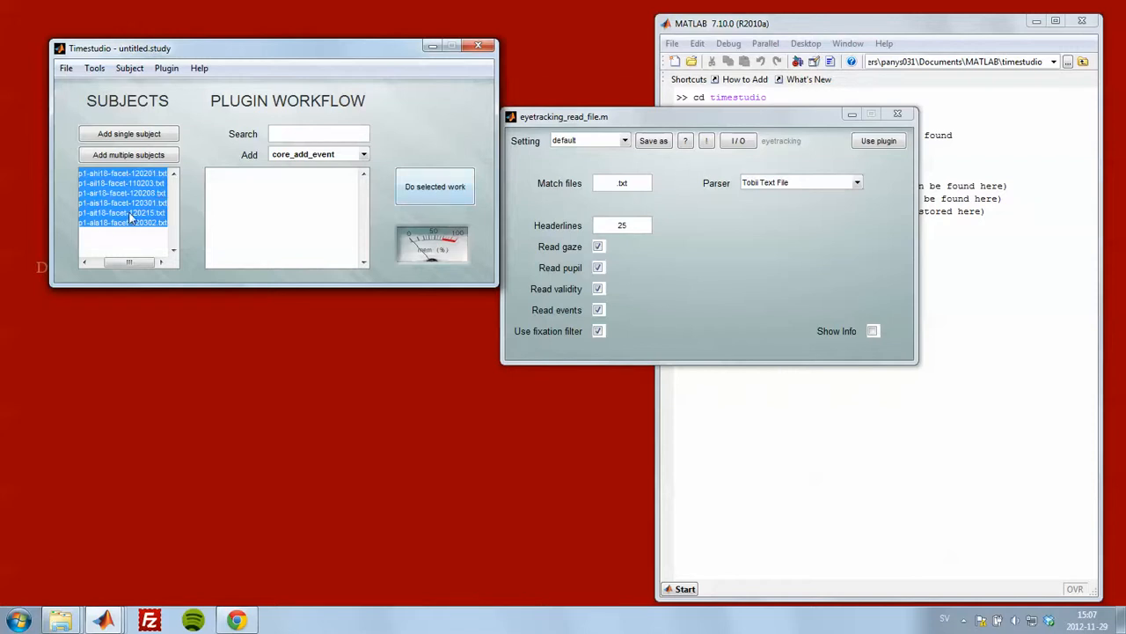
{"action": "left_click", "coordinate": [587, 128]}
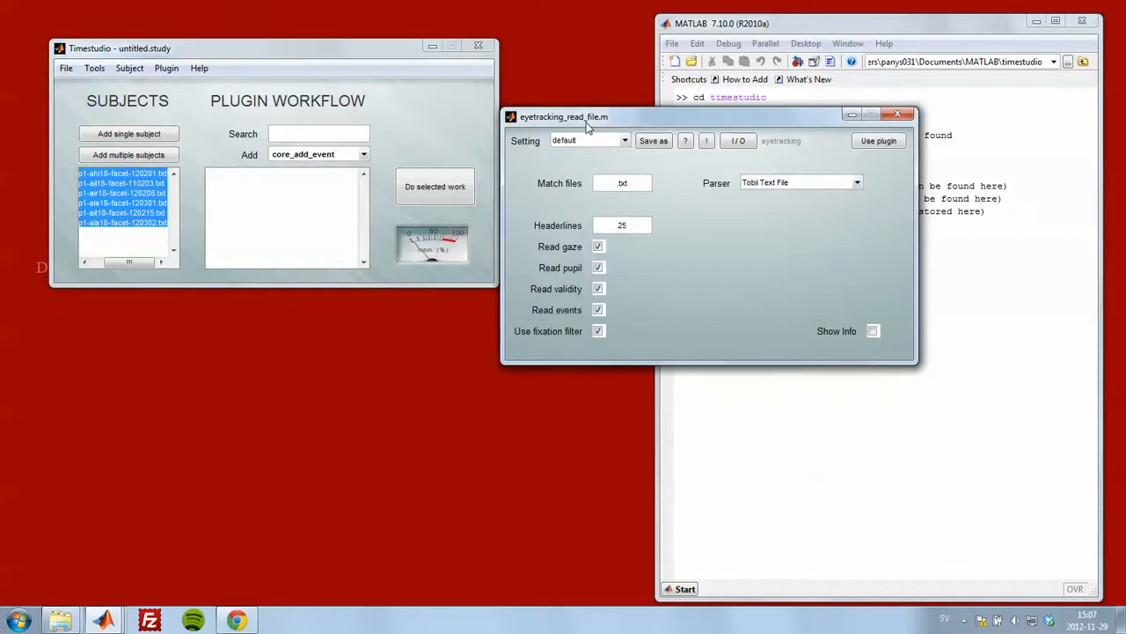
{"action": "left_click", "coordinate": [867, 143]}
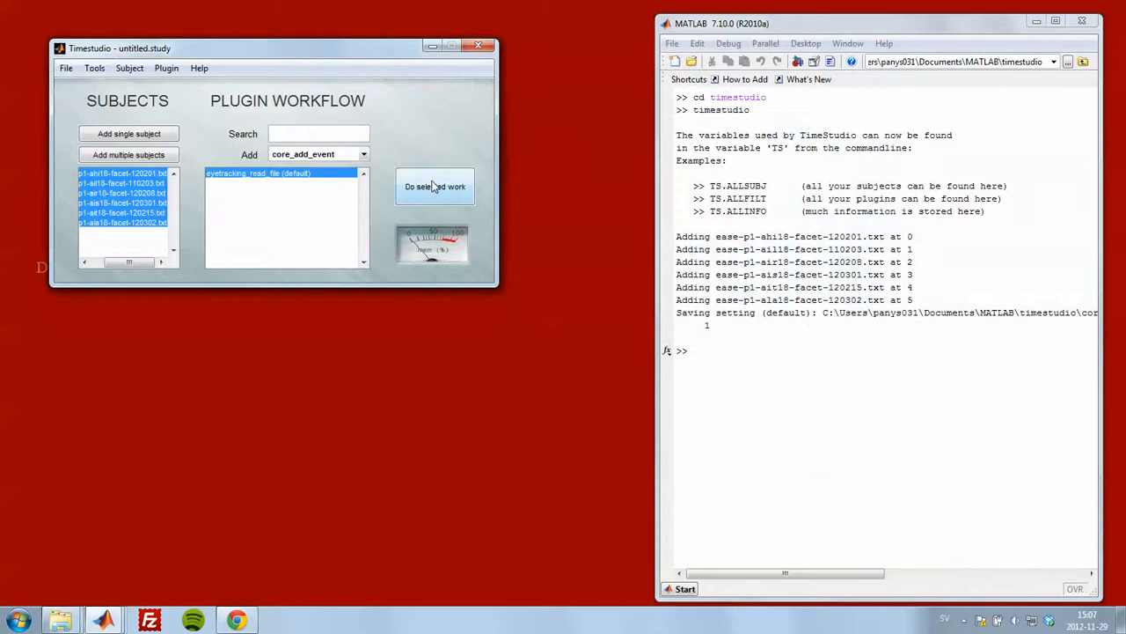
{"action": "left_click", "coordinate": [434, 187]}
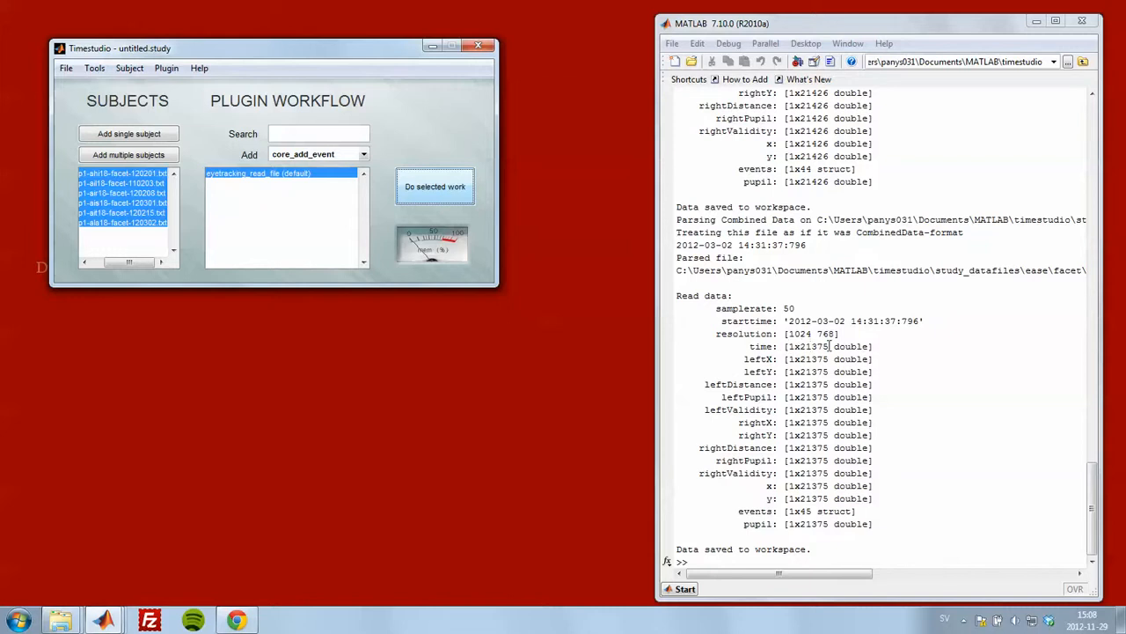
Add the eyetracking_AOI_clear plugin with its default setting to the workflow.
{"action": "right_click", "coordinate": [395, 118]}
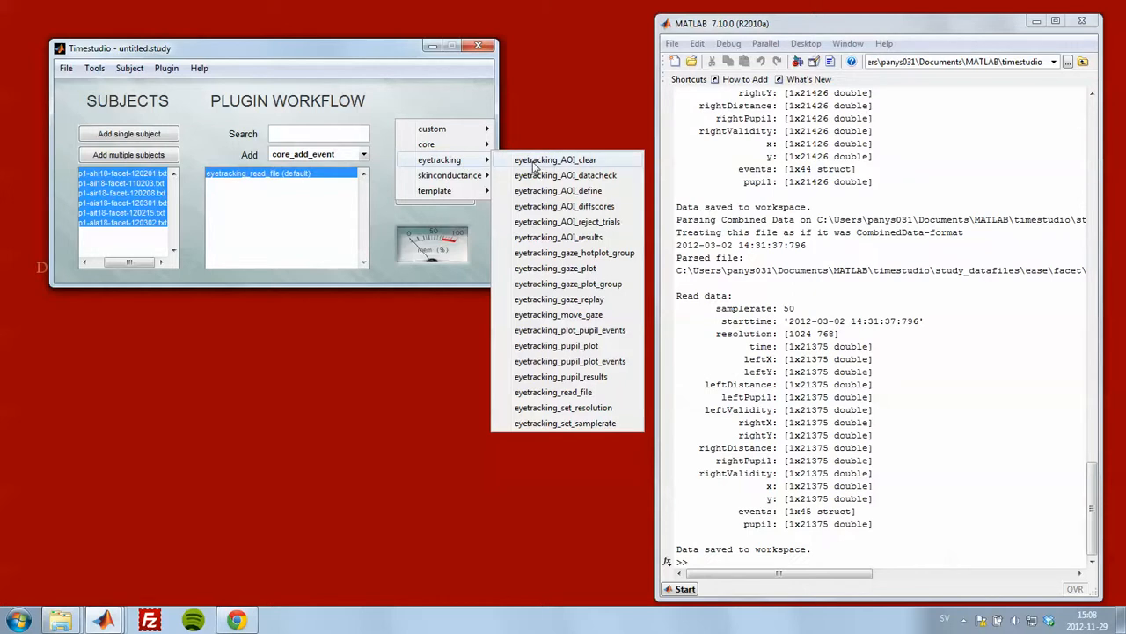
{"action": "left_click", "coordinate": [580, 162]}
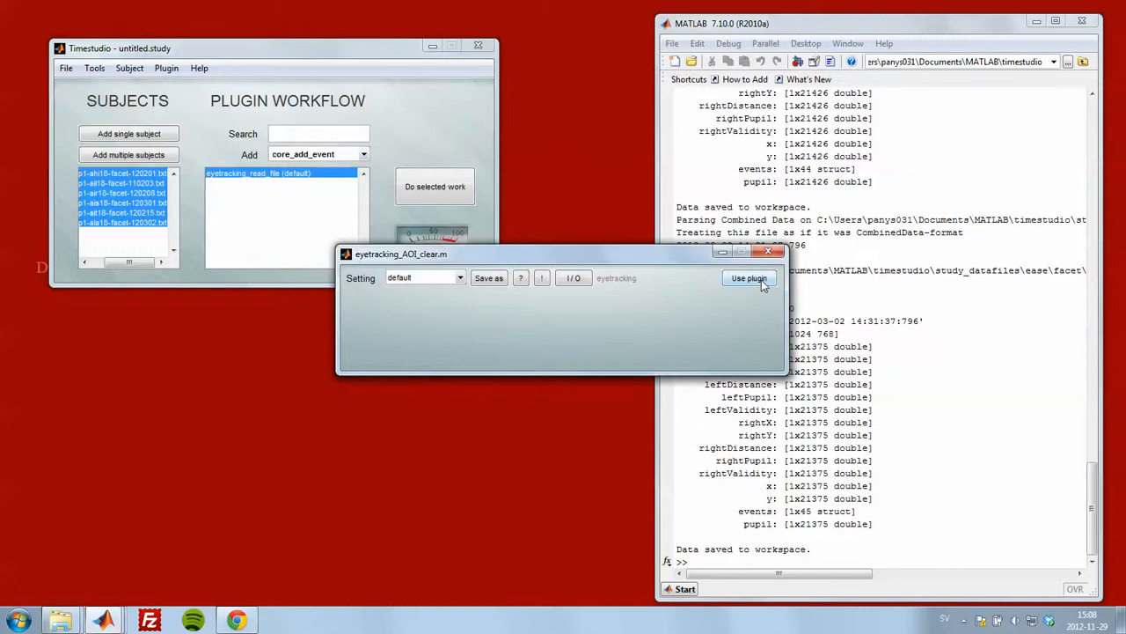
{"action": "left_click", "coordinate": [745, 279]}
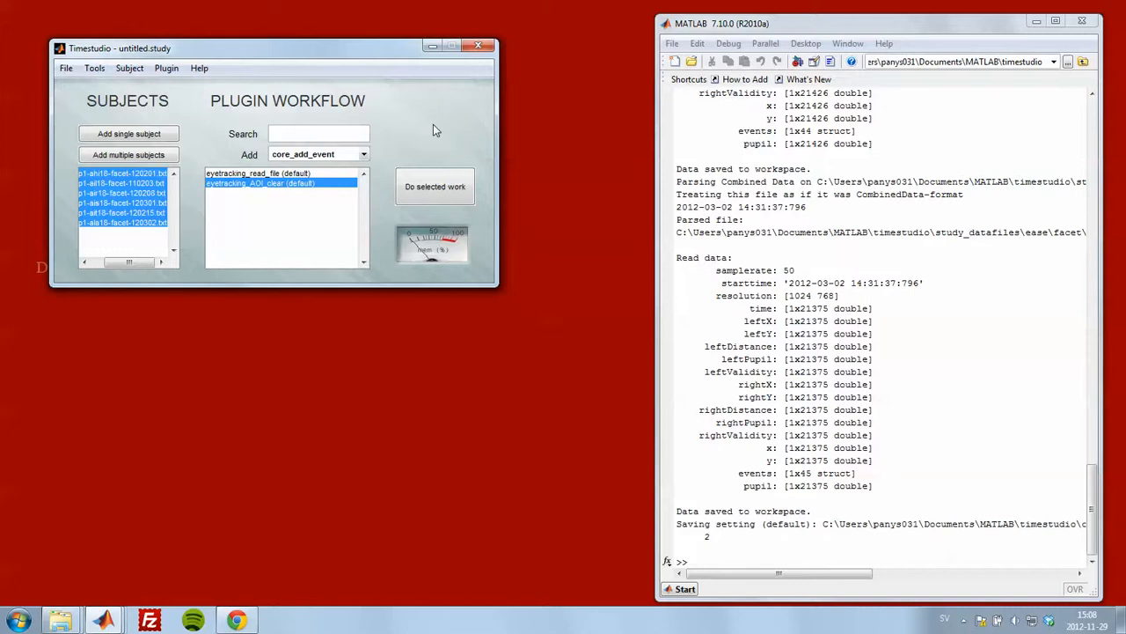
Open the eyetracking_AOI_define plugin and arrange its settings and AOI windows so both can be used.
{"action": "right_click", "coordinate": [433, 130]}
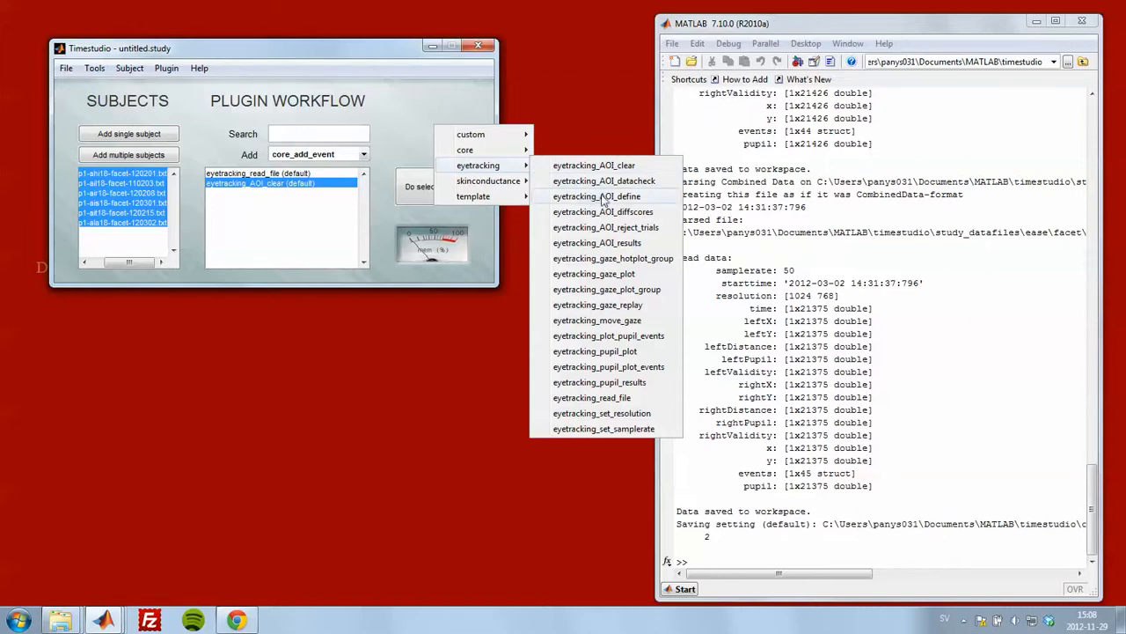
{"action": "left_click", "coordinate": [655, 197]}
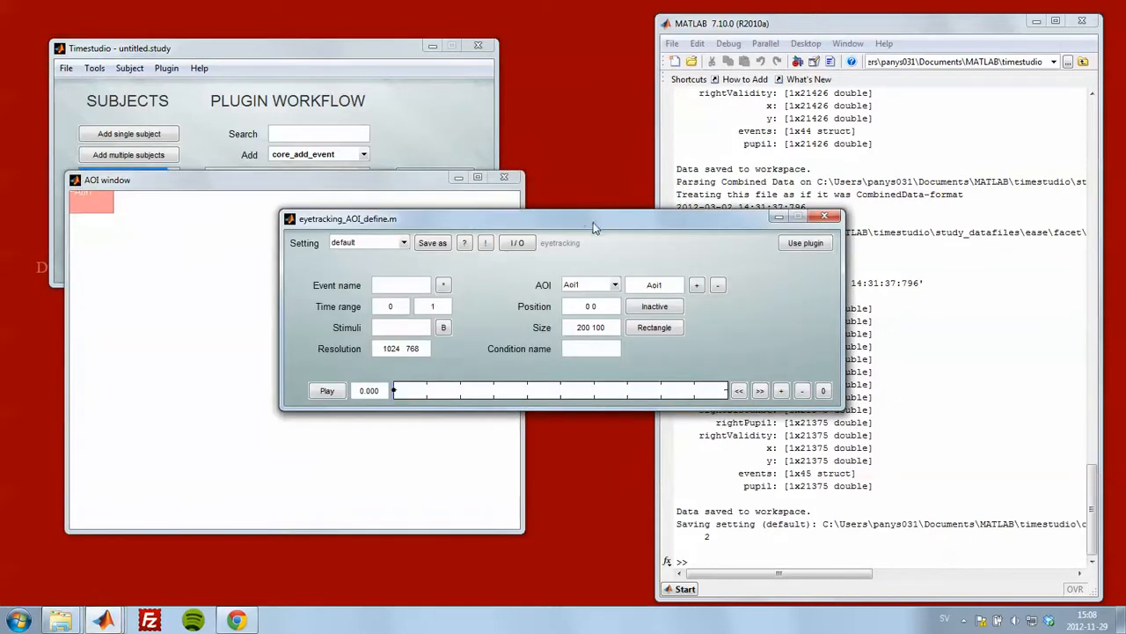
{"action": "left_click_drag", "start_coordinate": [593, 222], "coordinate": [832, 50]}
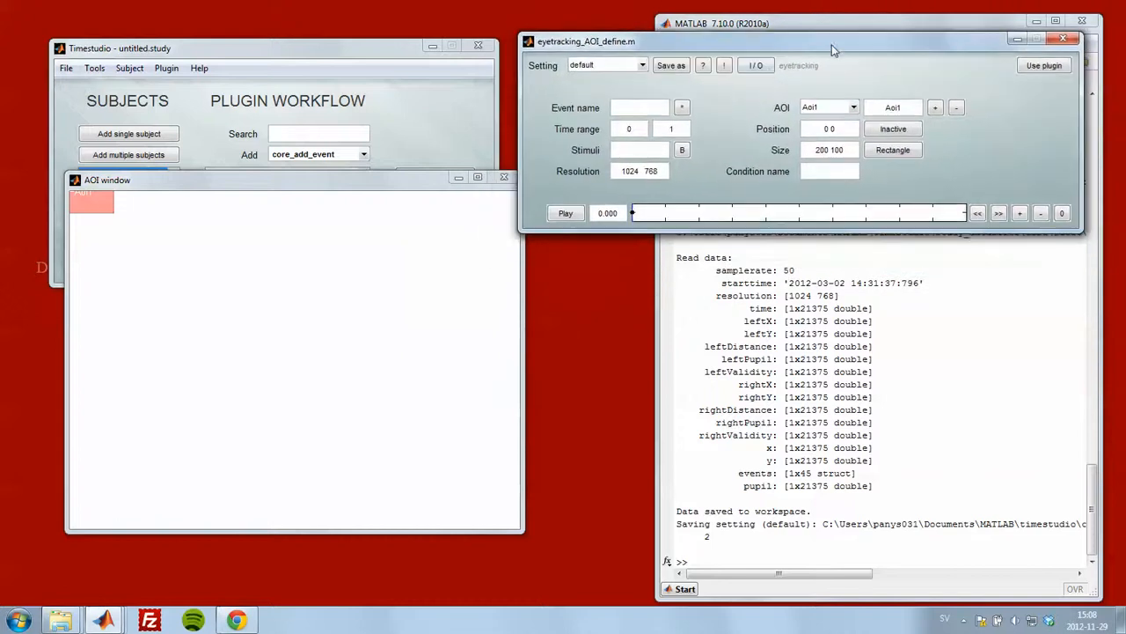
{"action": "left_click_drag", "start_coordinate": [226, 179], "coordinate": [254, 186]}
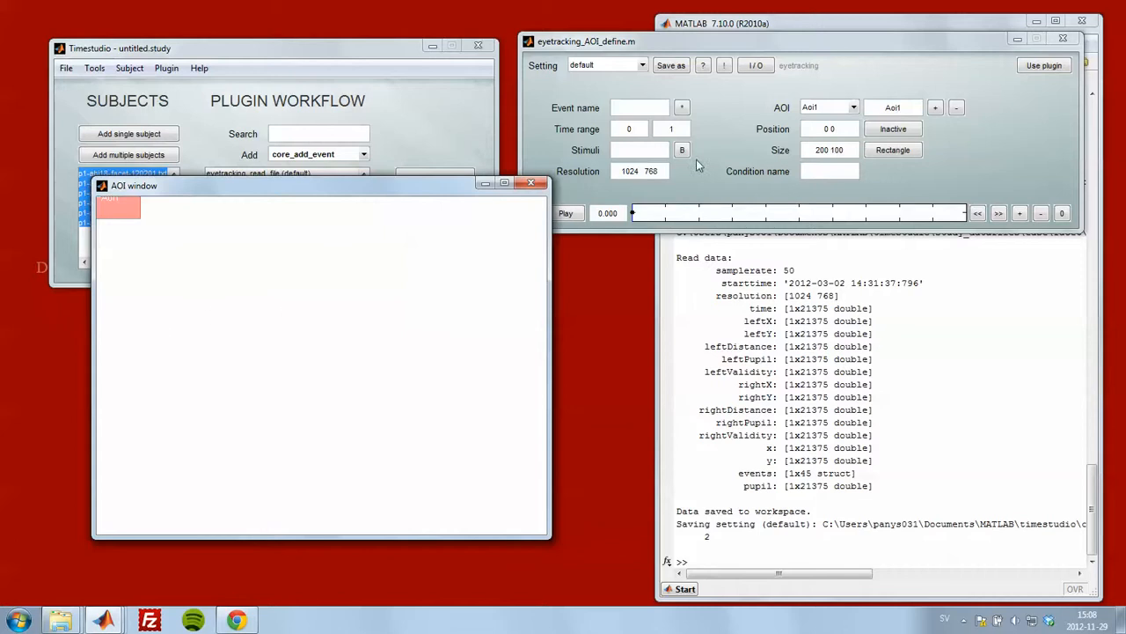
{"action": "left_click", "coordinate": [642, 42]}
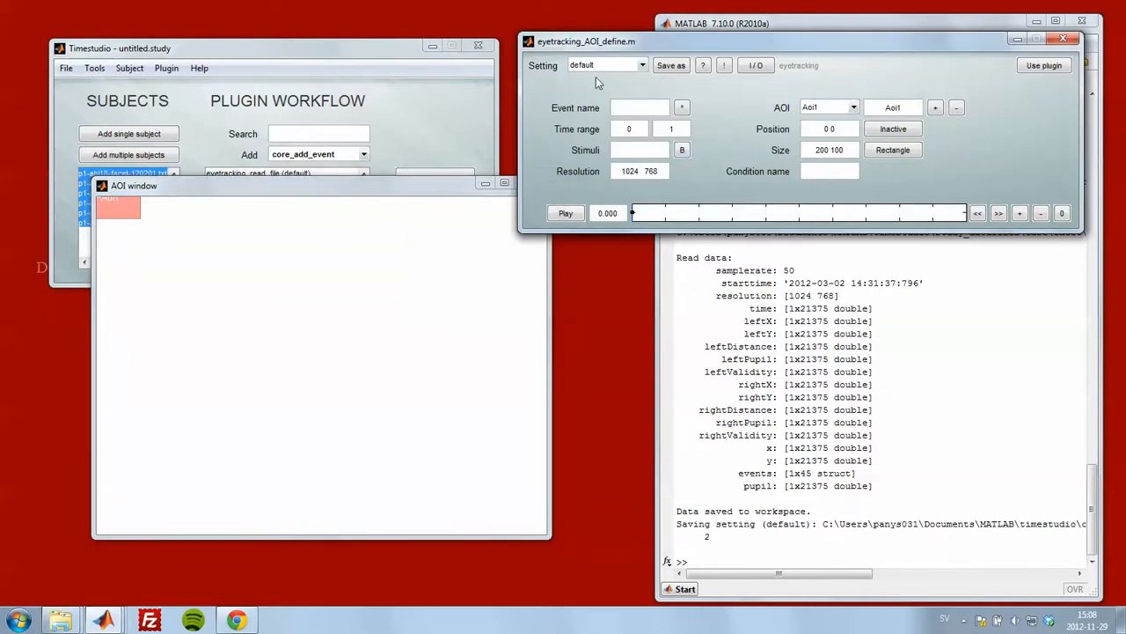
Open the list of available events and examine the four BM movie events one by one.
{"action": "left_click", "coordinate": [683, 108]}
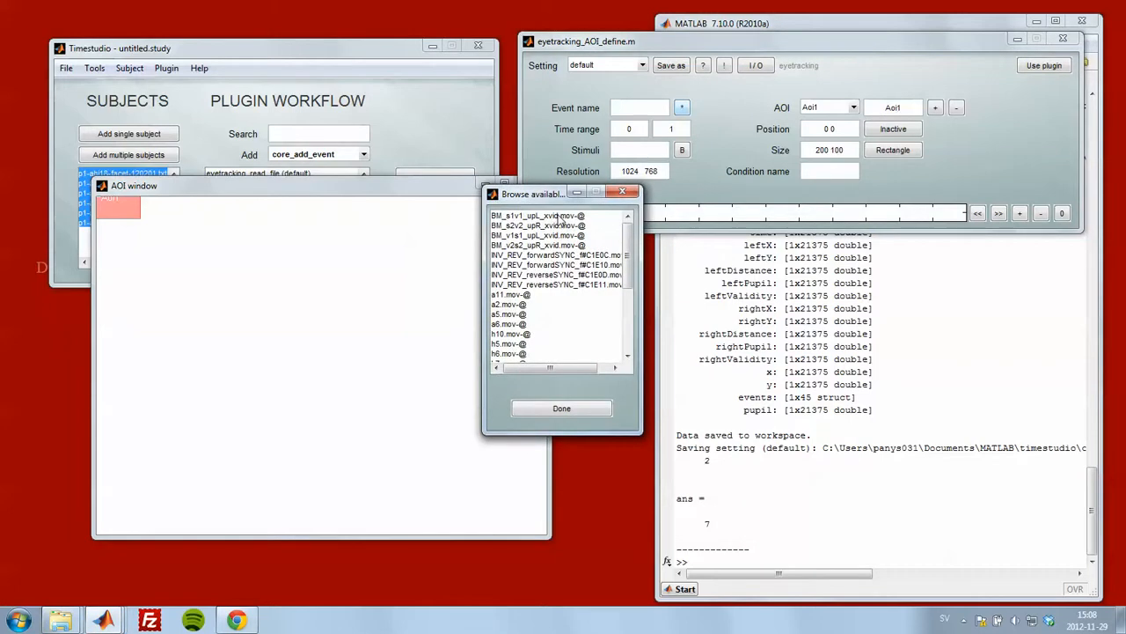
{"action": "mouse_move", "coordinate": [627, 256]}
{"action": "left_mouse_down"}
{"action": "mouse_move", "coordinate": [628, 329]}
{"action": "mouse_move", "coordinate": [627, 256]}
{"action": "left_mouse_up"}
{"action": "left_click", "coordinate": [522, 217]}
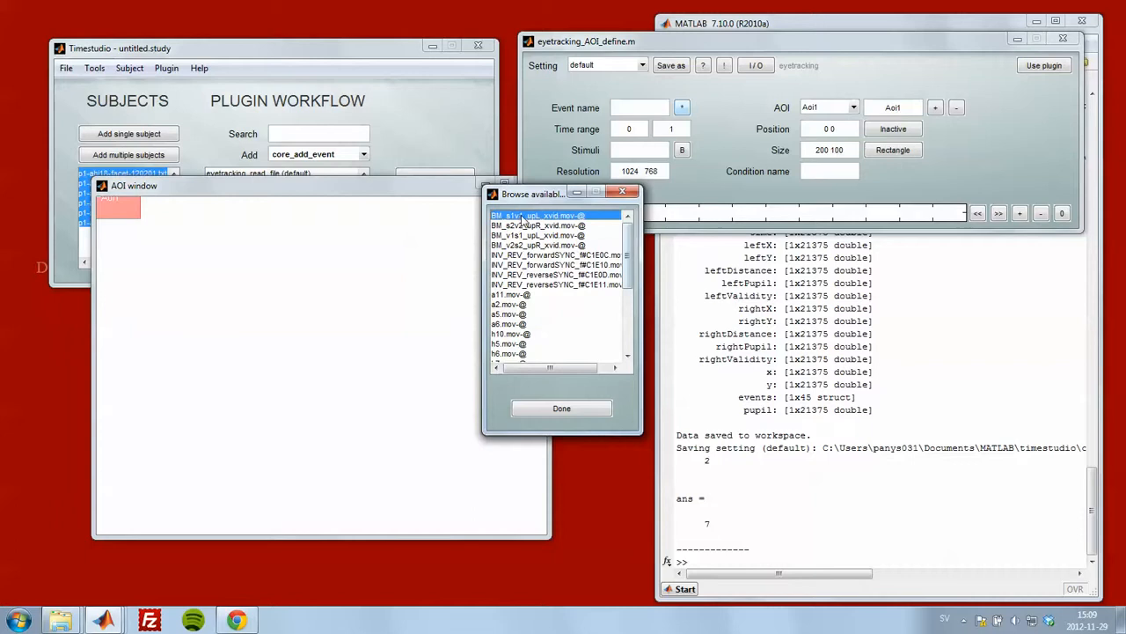
{"action": "left_click", "coordinate": [540, 227]}
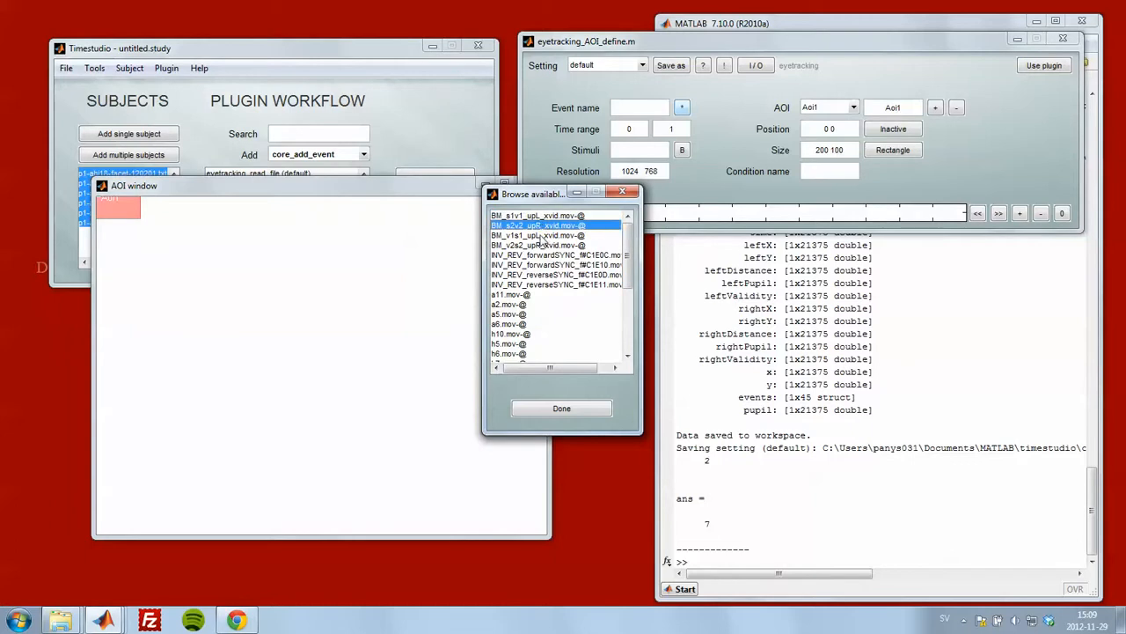
{"action": "key", "text": "Down"}
{"action": "key", "text": "Down"}
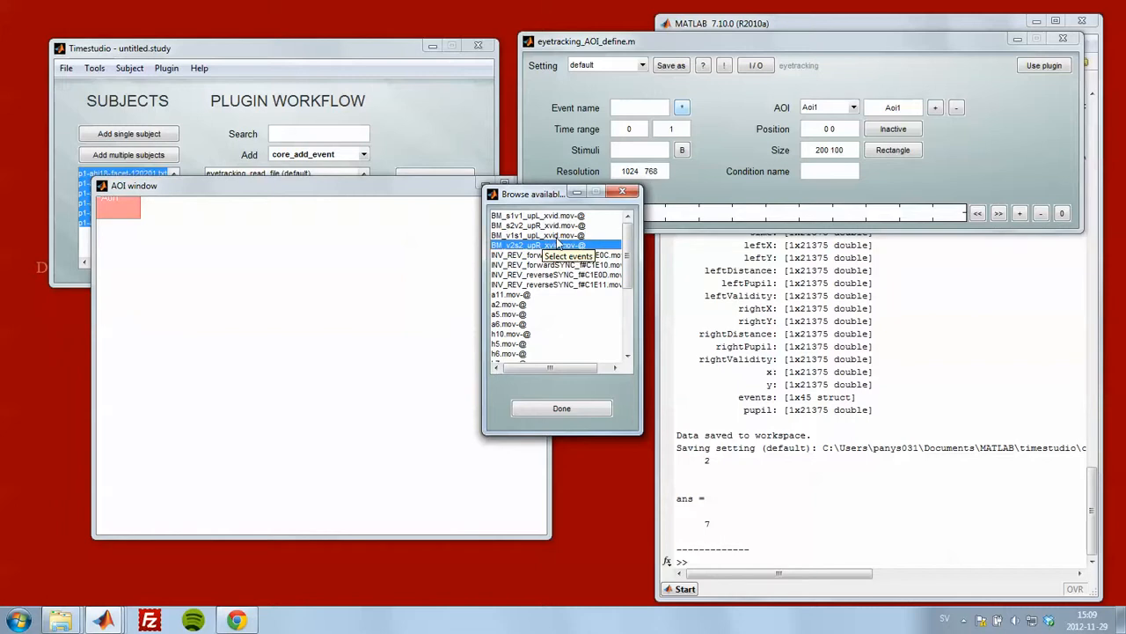
{"action": "left_click", "coordinate": [536, 217]}
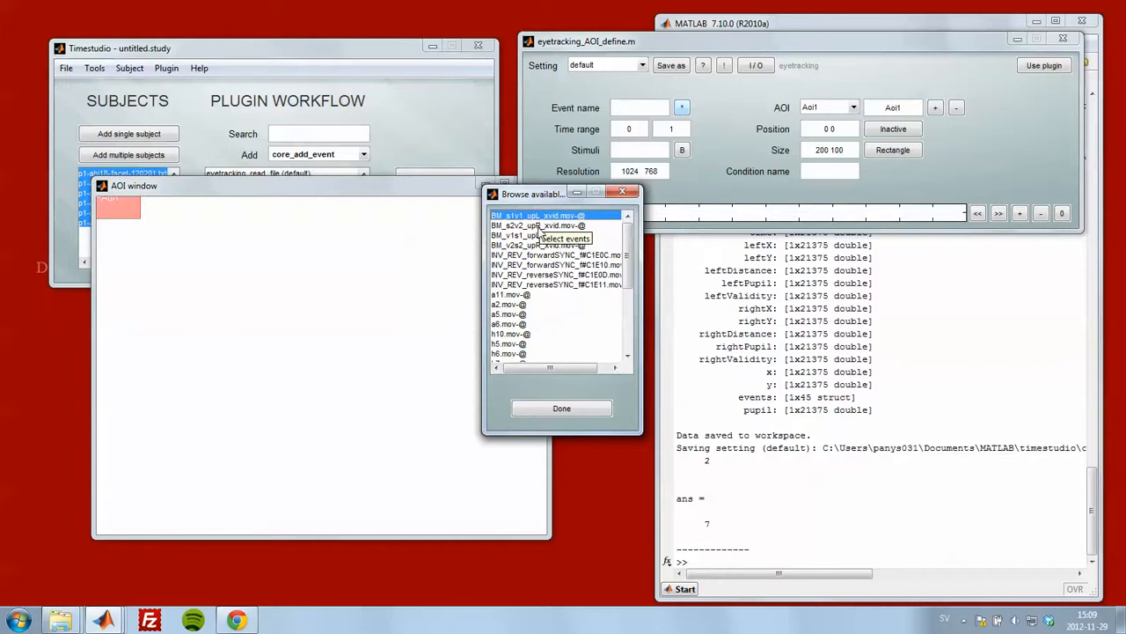
{"action": "left_click", "coordinate": [540, 226]}
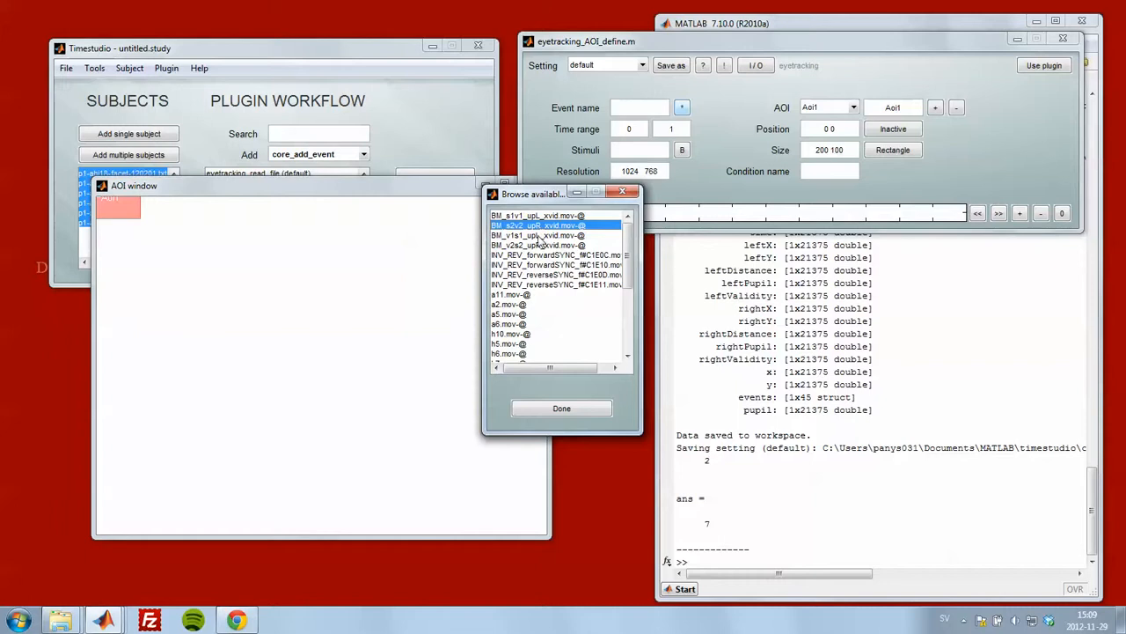
{"action": "left_click", "coordinate": [540, 236]}
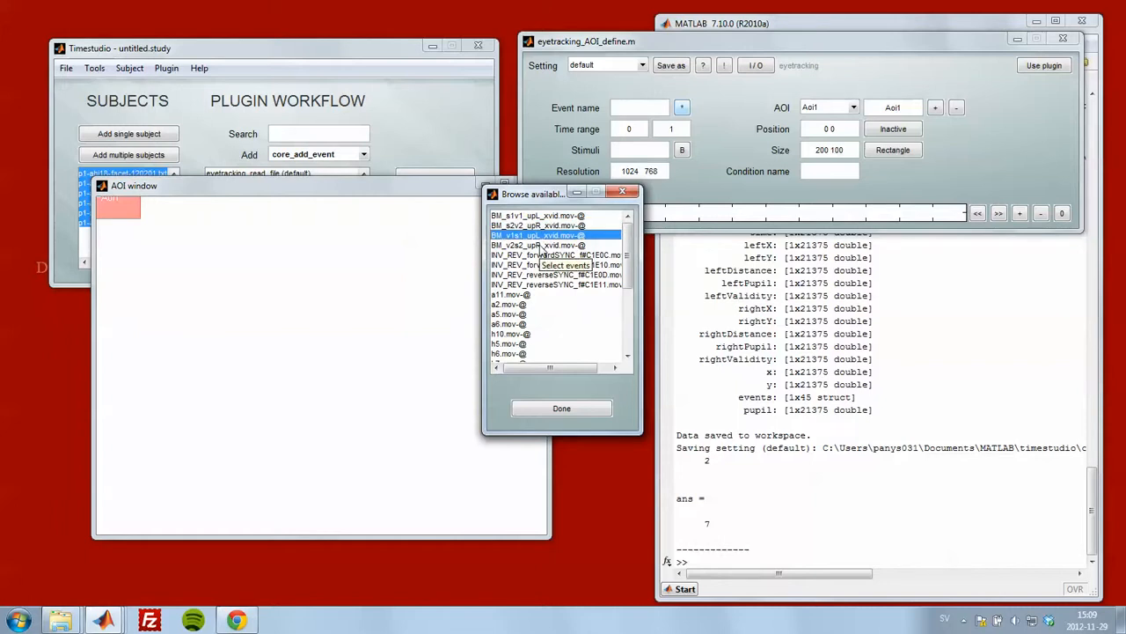
{"action": "left_click", "coordinate": [547, 244]}
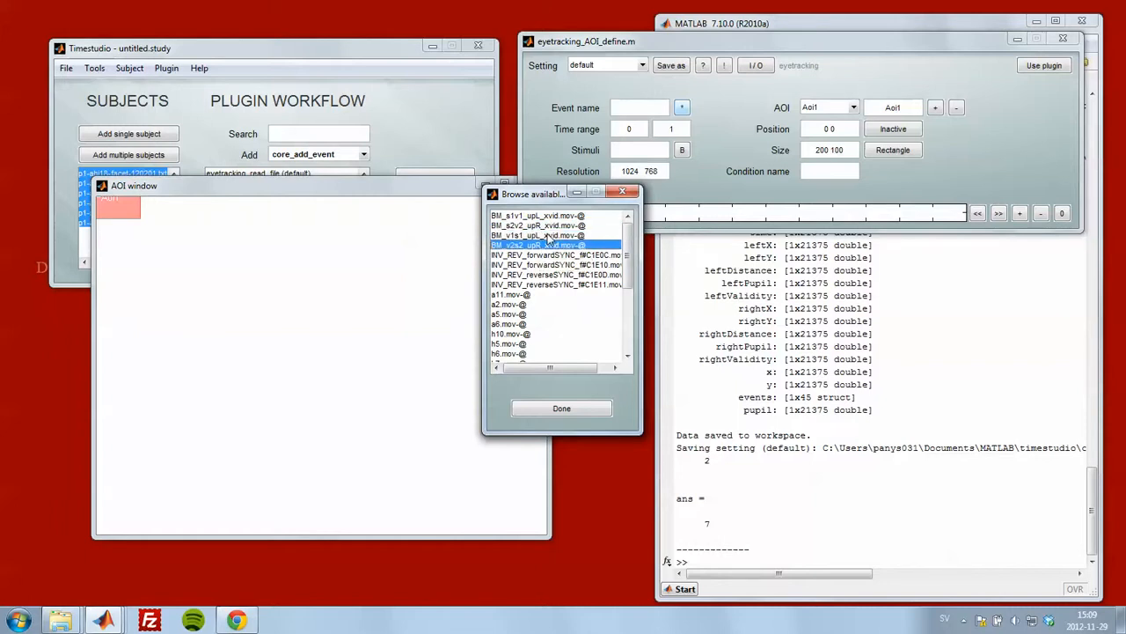
Choose the BM_s1v1_upL_xvid.mov and BM_v1s1_upL_xvid.mov events as the event name for the AOI definition.
{"action": "left_click", "coordinate": [548, 236]}
{"action": "left_click", "coordinate": [550, 216], "text": "ctrl"}
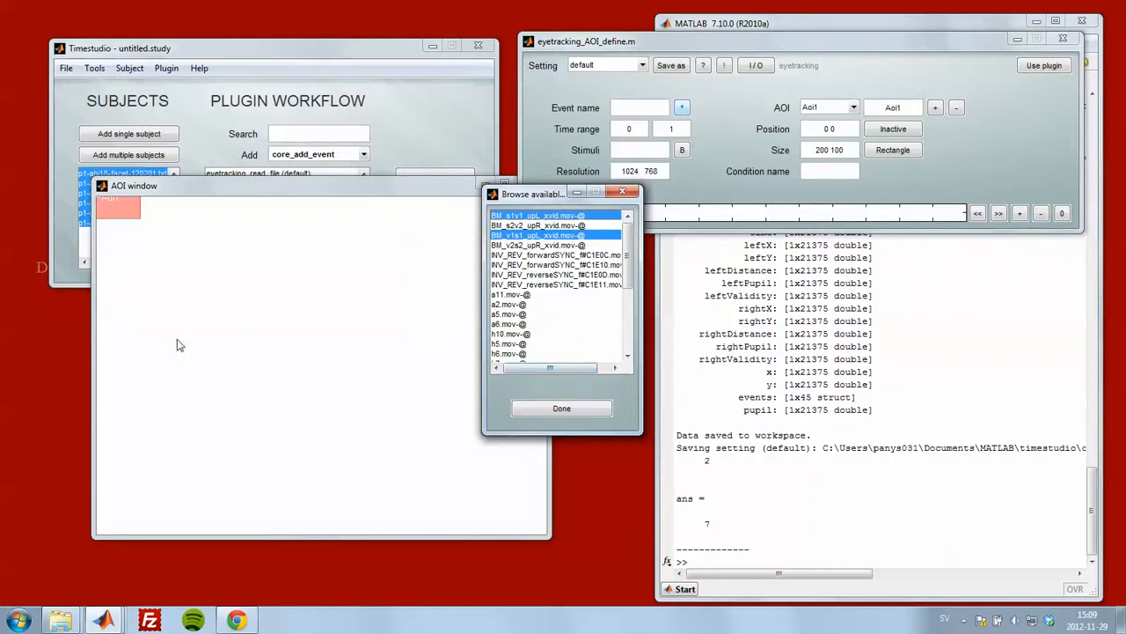
{"action": "left_click", "coordinate": [552, 407]}
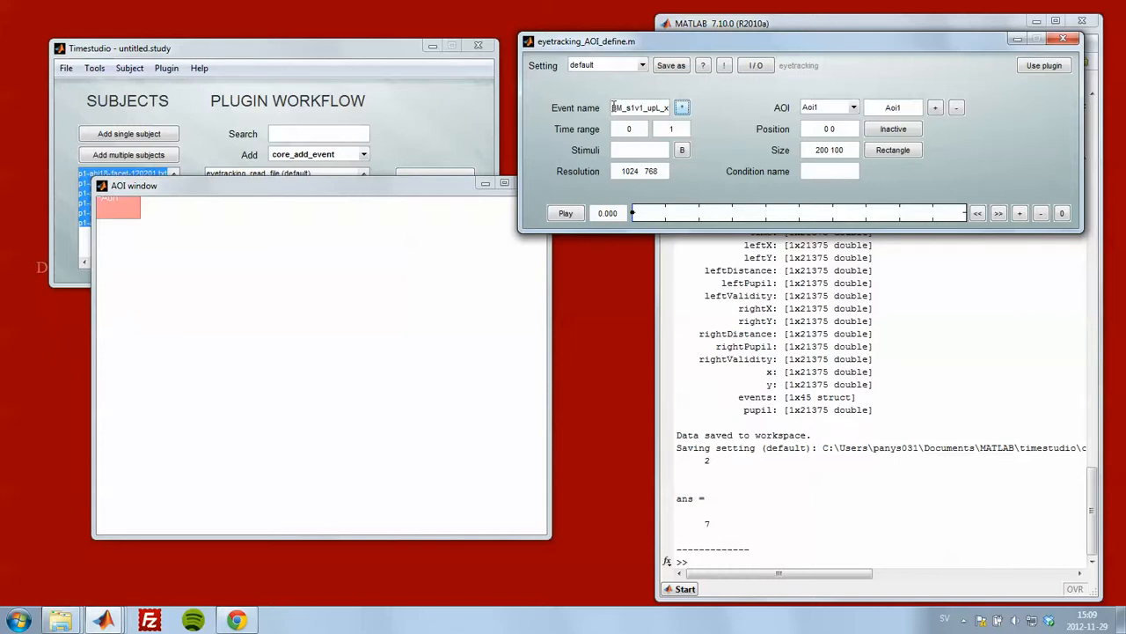
Examine the full text of the event name entry from beginning to end.
{"action": "left_click_drag", "start_coordinate": [613, 106], "coordinate": [692, 108]}
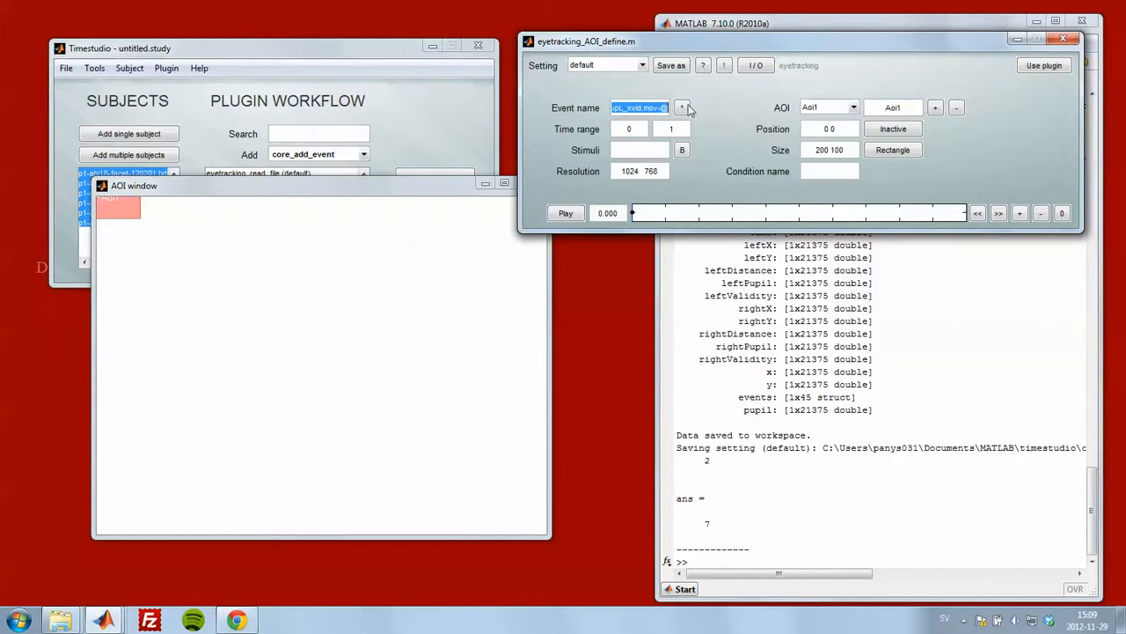
{"action": "left_click", "coordinate": [638, 128]}
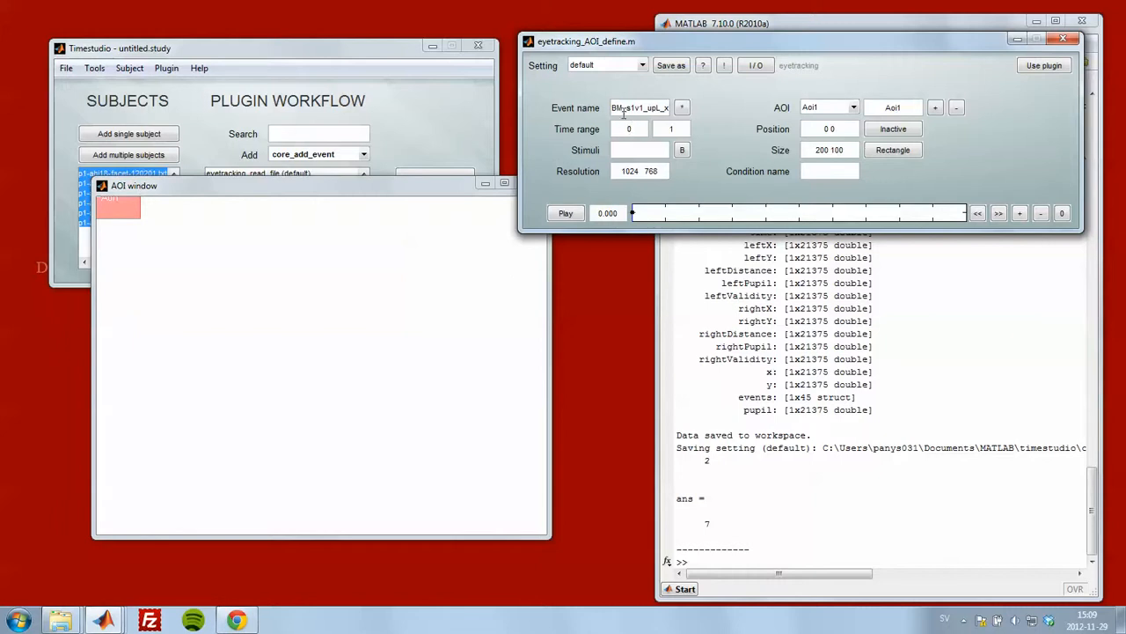
{"action": "mouse_move", "coordinate": [613, 107]}
{"action": "left_mouse_down"}
{"action": "mouse_move", "coordinate": [665, 108]}
{"action": "mouse_move", "coordinate": [613, 107]}
{"action": "left_mouse_up"}
{"action": "type", "text": "5"}
{"action": "key", "text": "Return"}
Load BM_s1v1_upL_xvid.avi from the facet folder inside study_datafiles as the stimulus video.
{"action": "left_click", "coordinate": [683, 151]}
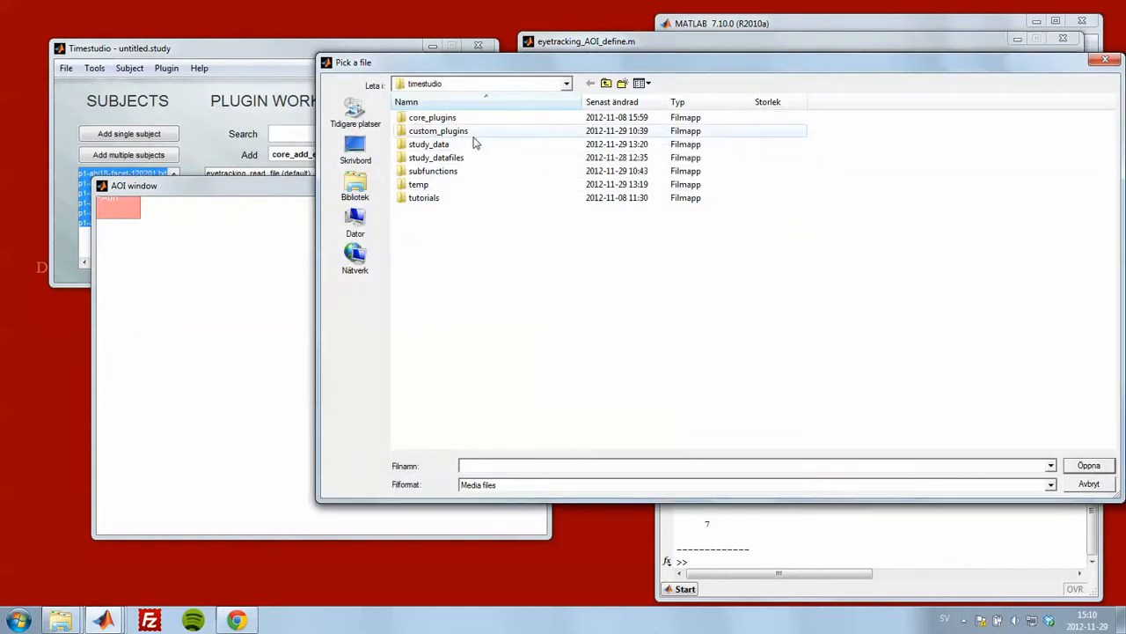
{"action": "double_click", "coordinate": [469, 158]}
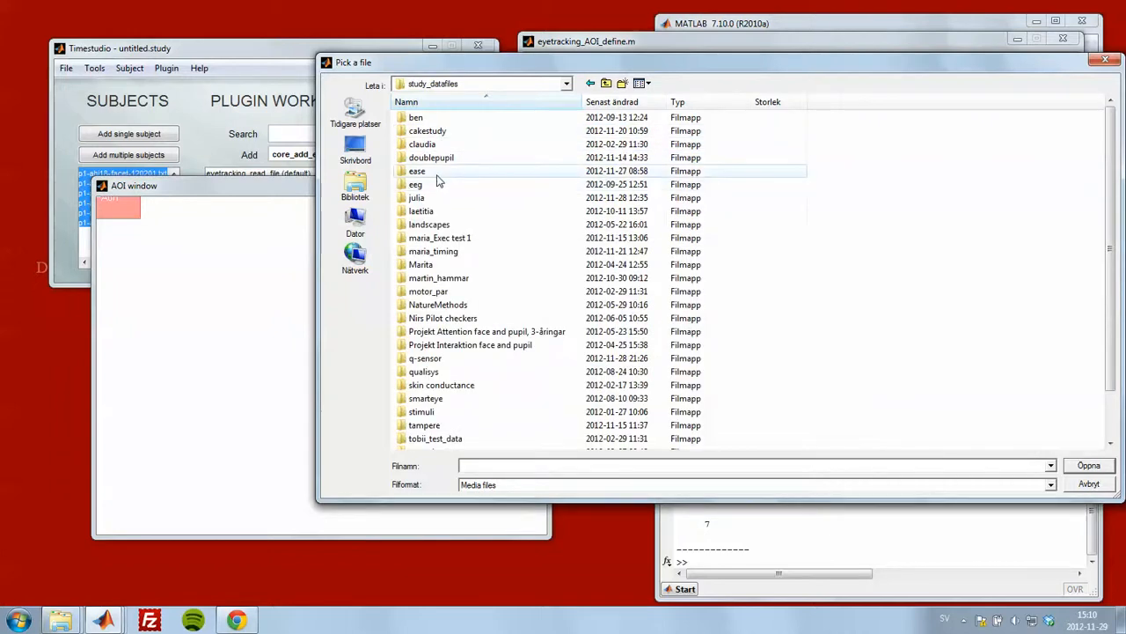
{"action": "double_click", "coordinate": [435, 173]}
{"action": "double_click", "coordinate": [421, 119]}
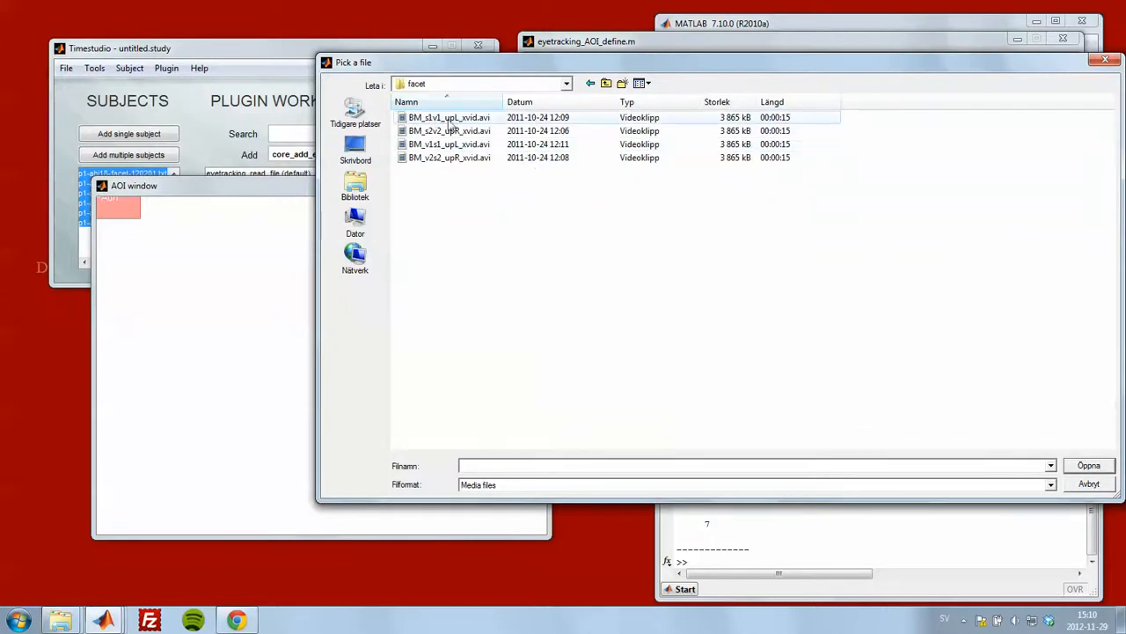
{"action": "double_click", "coordinate": [468, 121]}
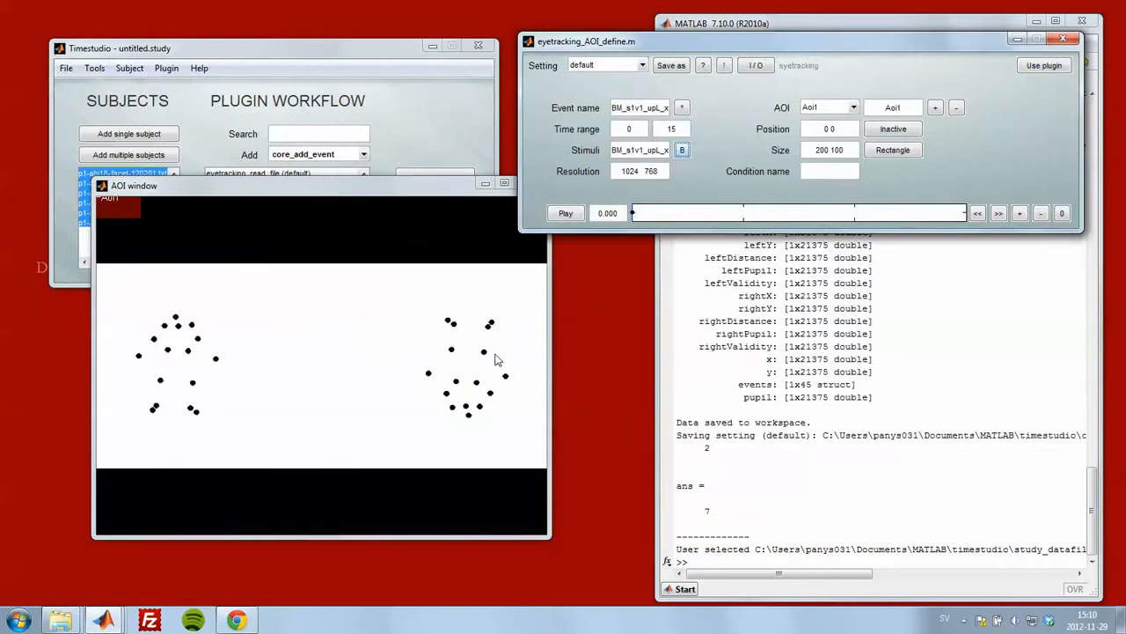
Check the resolution setting, preview the stimulus video by scrubbing and playing it, and return to its start.
{"action": "left_click_drag", "start_coordinate": [662, 171], "coordinate": [607, 163]}
{"action": "left_click", "coordinate": [667, 170]}
{"action": "mouse_move", "coordinate": [647, 213]}
{"action": "left_mouse_down"}
{"action": "mouse_move", "coordinate": [861, 215]}
{"action": "mouse_move", "coordinate": [636, 216]}
{"action": "left_mouse_up"}
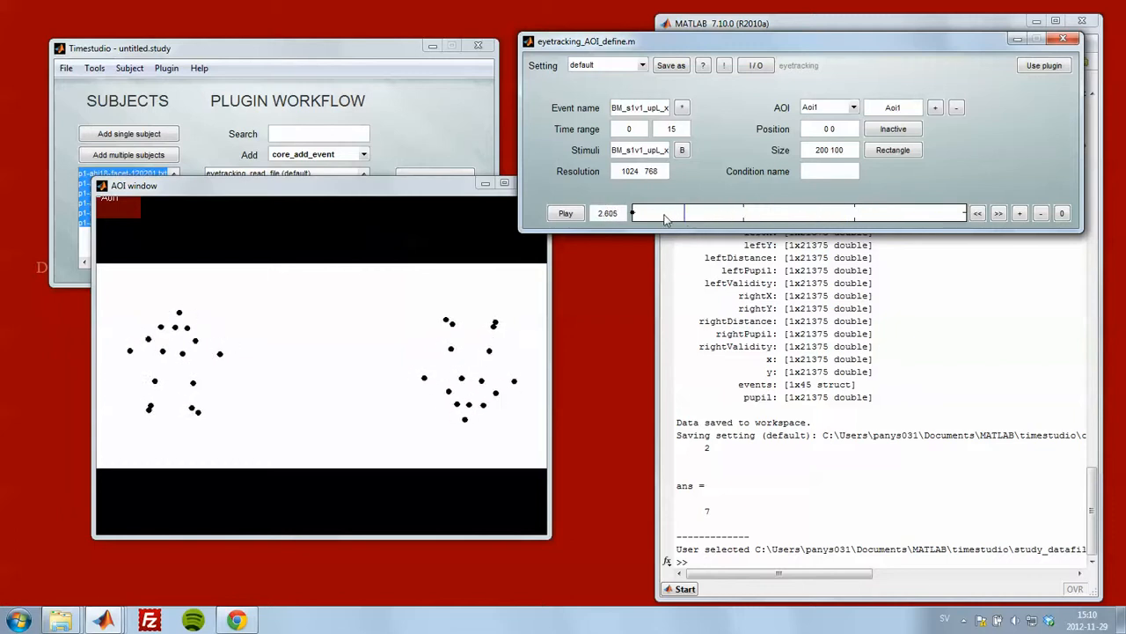
{"action": "left_click", "coordinate": [568, 215]}
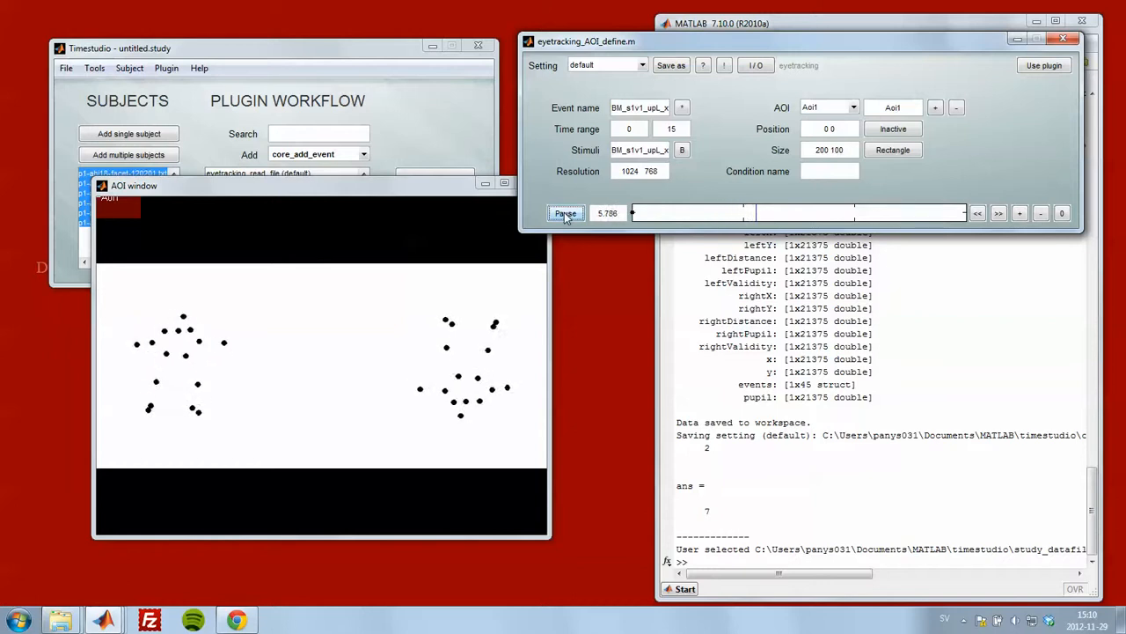
{"action": "left_click", "coordinate": [566, 216]}
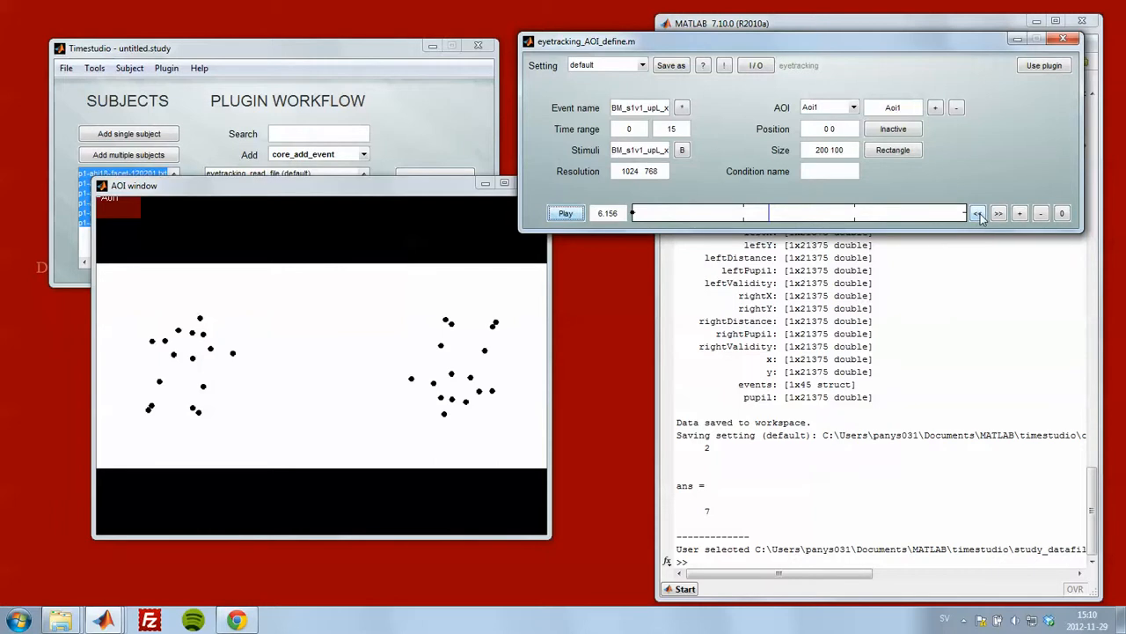
{"action": "left_click", "coordinate": [978, 214]}
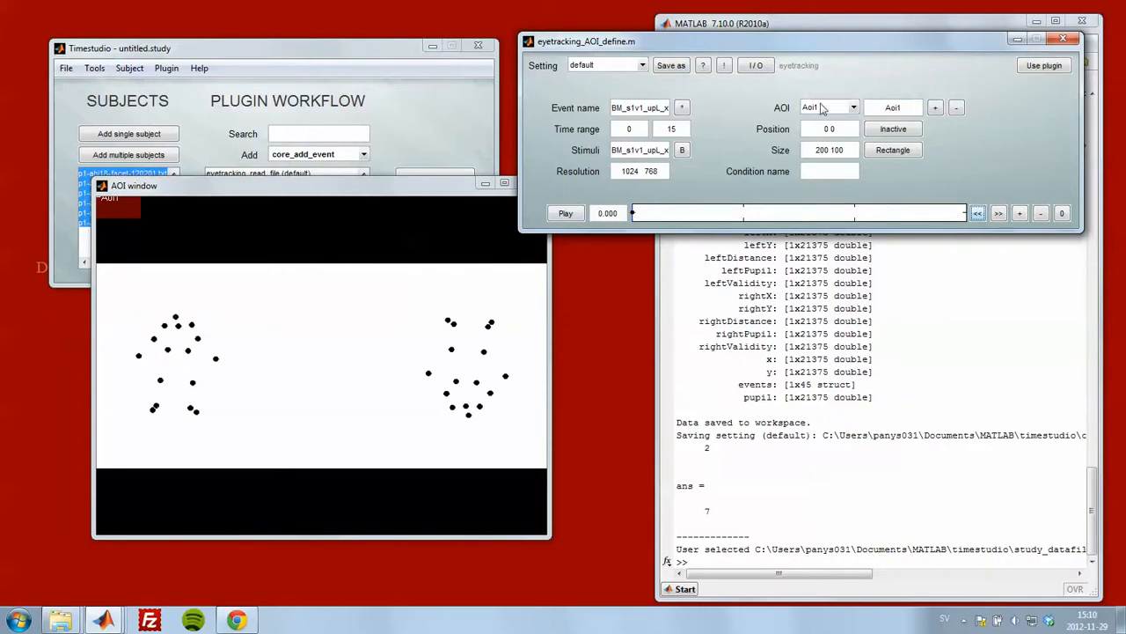
Rename the existing Aoi1 as upright.
{"action": "left_click_drag", "start_coordinate": [909, 107], "coordinate": [875, 105]}
{"action": "left_click", "coordinate": [854, 108]}
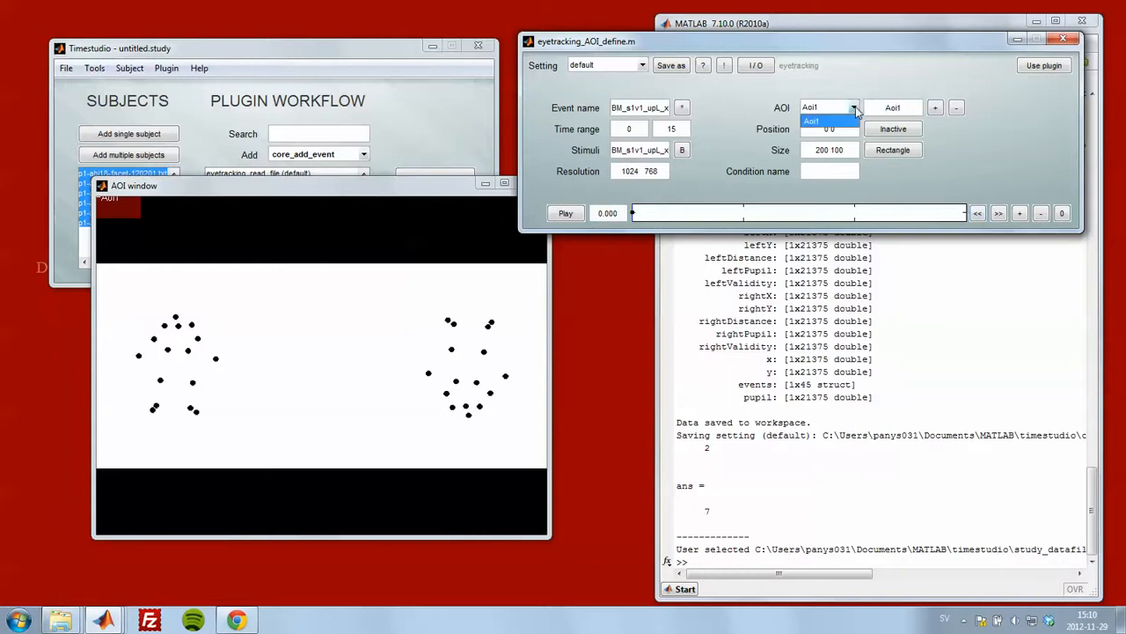
{"action": "left_click", "coordinate": [855, 109]}
{"action": "left_click", "coordinate": [854, 107]}
{"action": "left_click", "coordinate": [856, 109]}
{"action": "left_click_drag", "start_coordinate": [913, 105], "coordinate": [860, 102]}
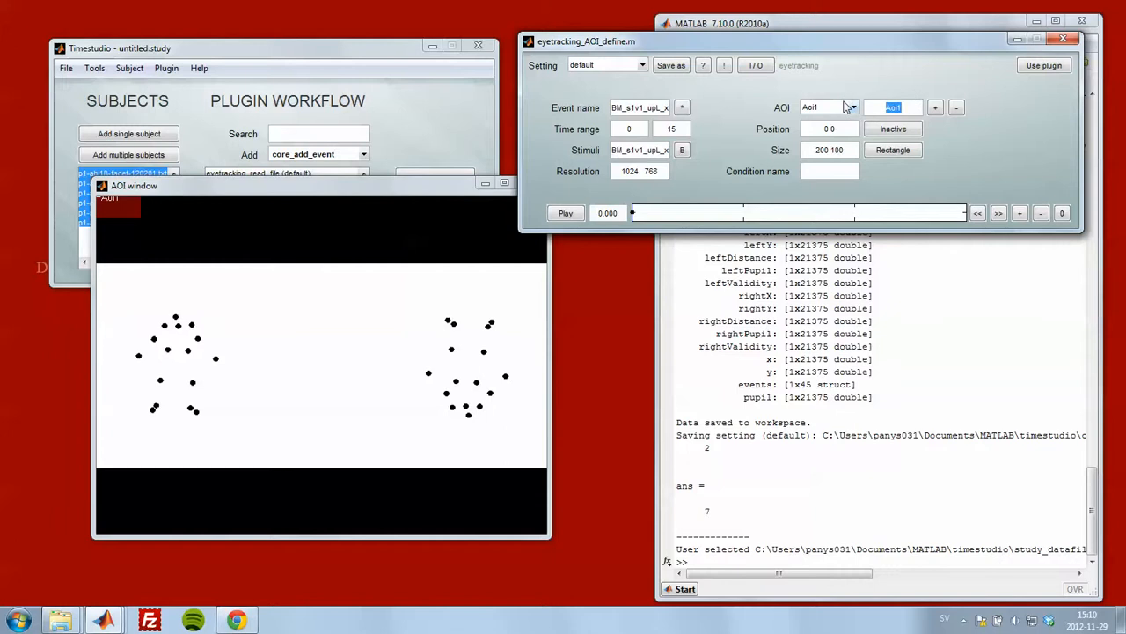
{"action": "type", "text": "upright"}
{"action": "key", "text": "Return"}
Set the upright AOI's position to 400 400 and its size to 400 400.
{"action": "left_click_drag", "start_coordinate": [845, 129], "coordinate": [791, 133]}
{"action": "type", "text": "400"}
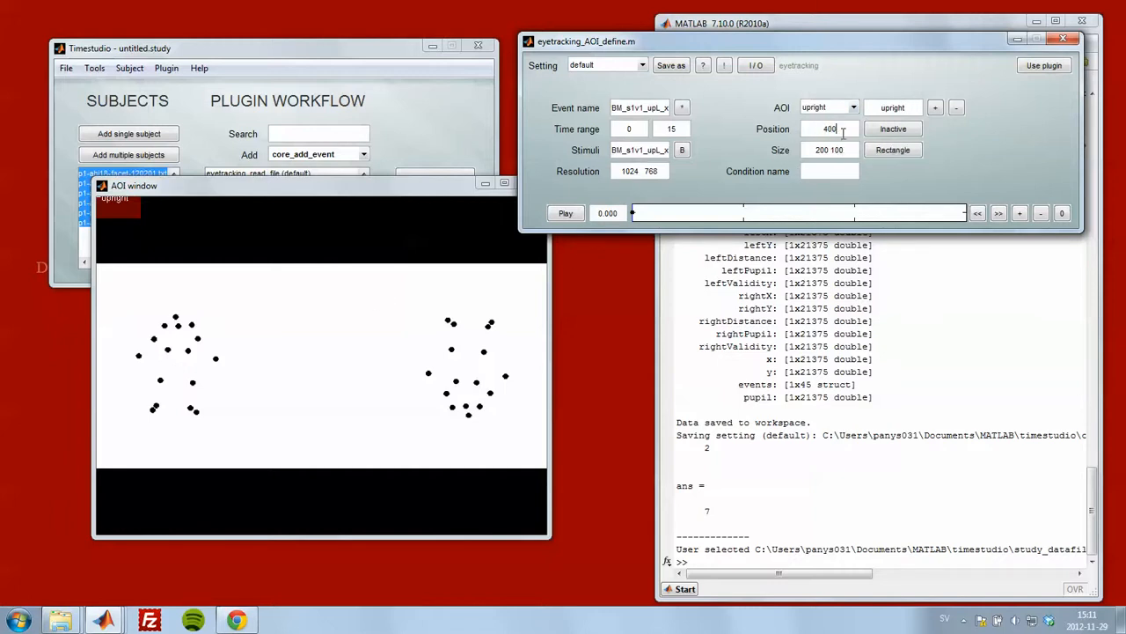
{"action": "type", "text": " 400"}
{"action": "key", "text": "Return"}
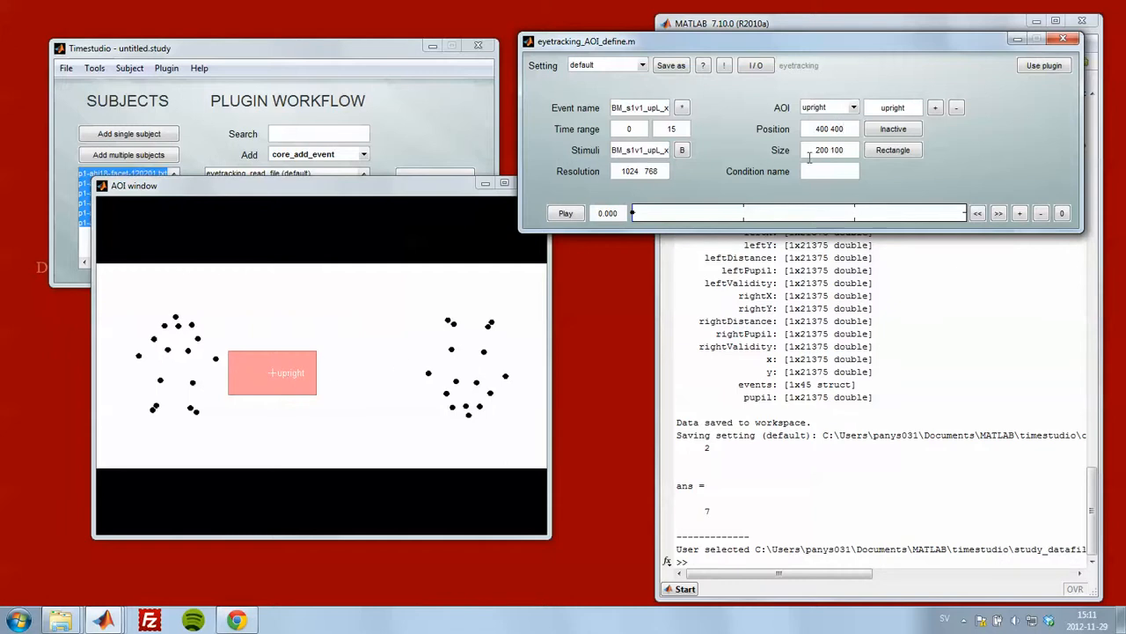
{"action": "key", "text": "Tab"}
{"action": "type", "text": "400 400"}
{"action": "key", "text": "Return"}
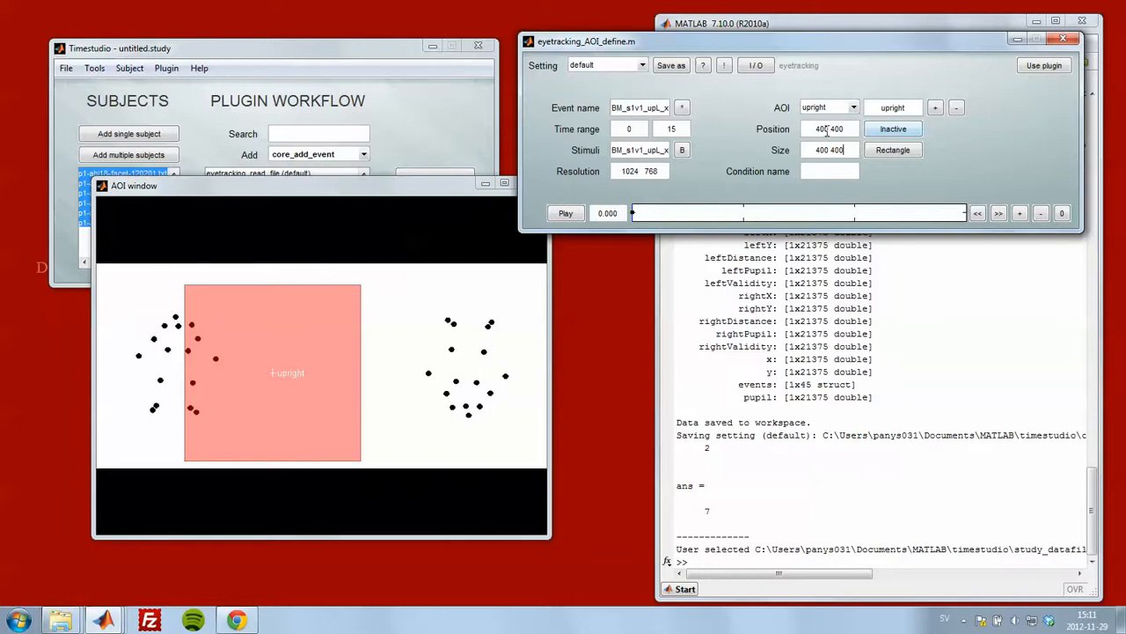
Set the upright AOI's position to 200 400, then activate it and centre it on the upright dot figure at about 212 385.
{"action": "key", "text": "BackSpace"}
{"action": "type", "text": "2"}
{"action": "key", "text": "Return"}
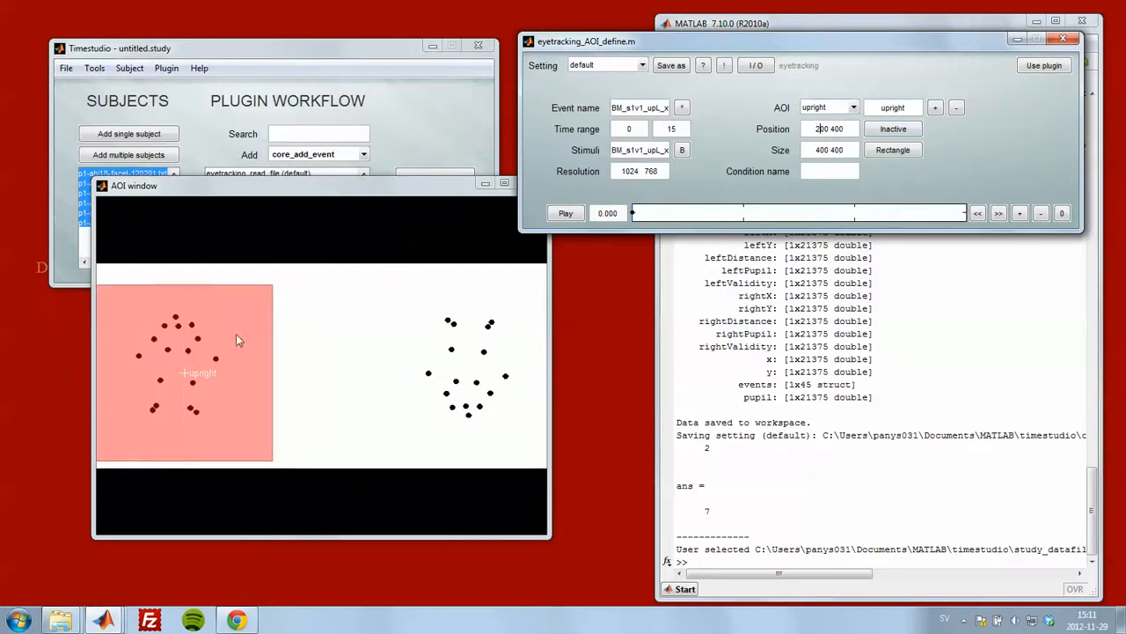
{"action": "left_click", "coordinate": [190, 285]}
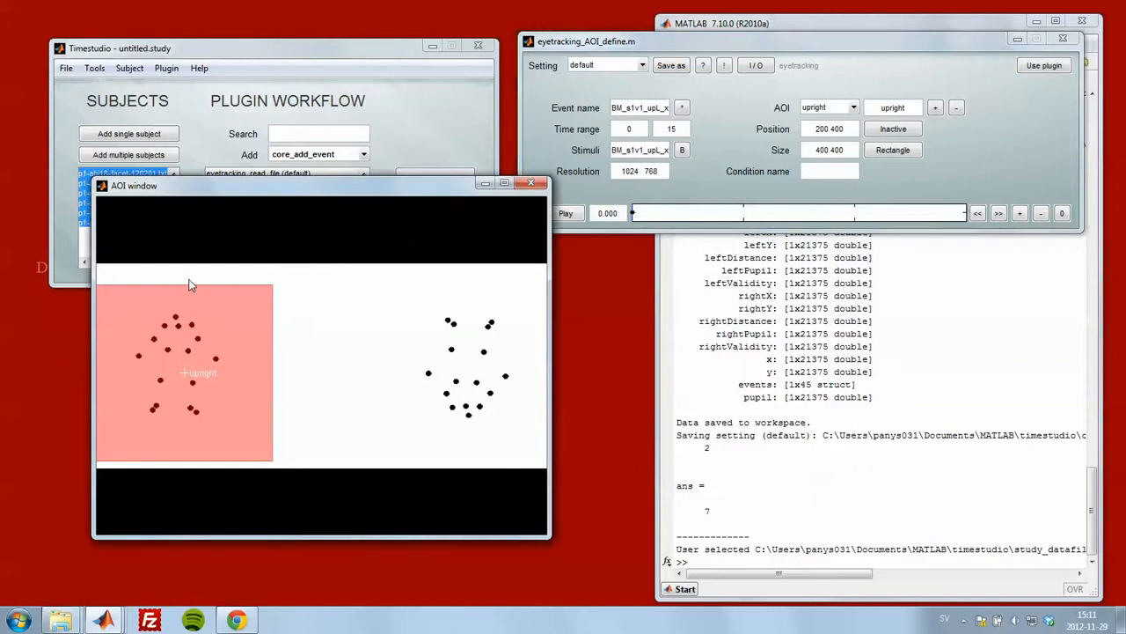
{"action": "left_click", "coordinate": [175, 369]}
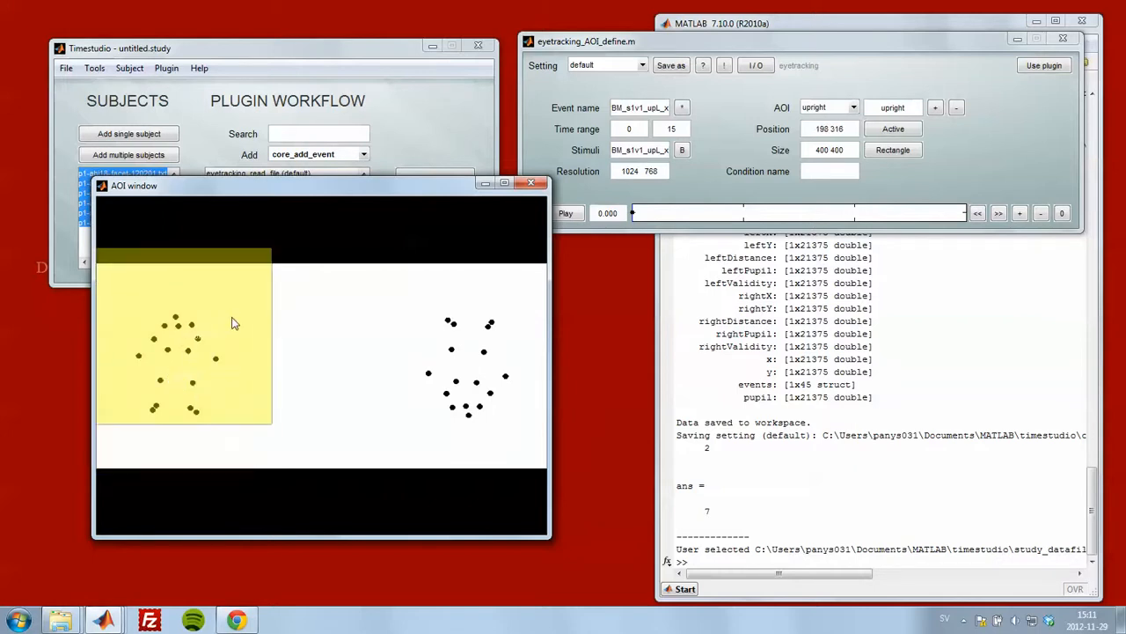
{"action": "left_click", "coordinate": [189, 370]}
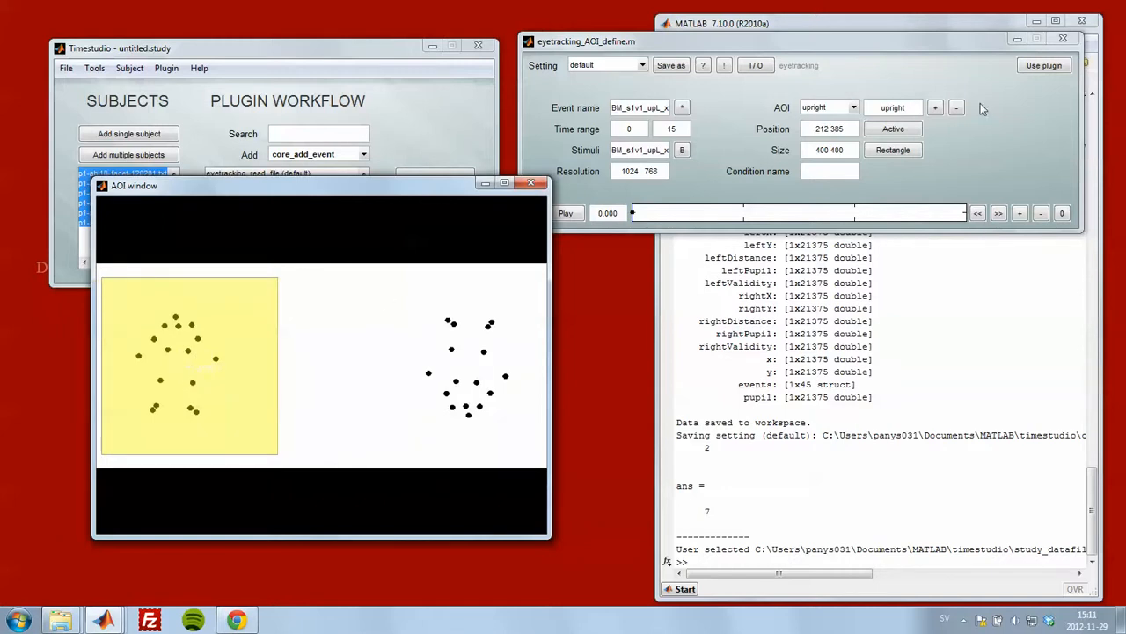
Switch the upright AOI between active and inactive and its shape between ellipse and rectangle, ending with an active rectangle.
{"action": "left_click", "coordinate": [888, 132]}
{"action": "left_click", "coordinate": [888, 132]}
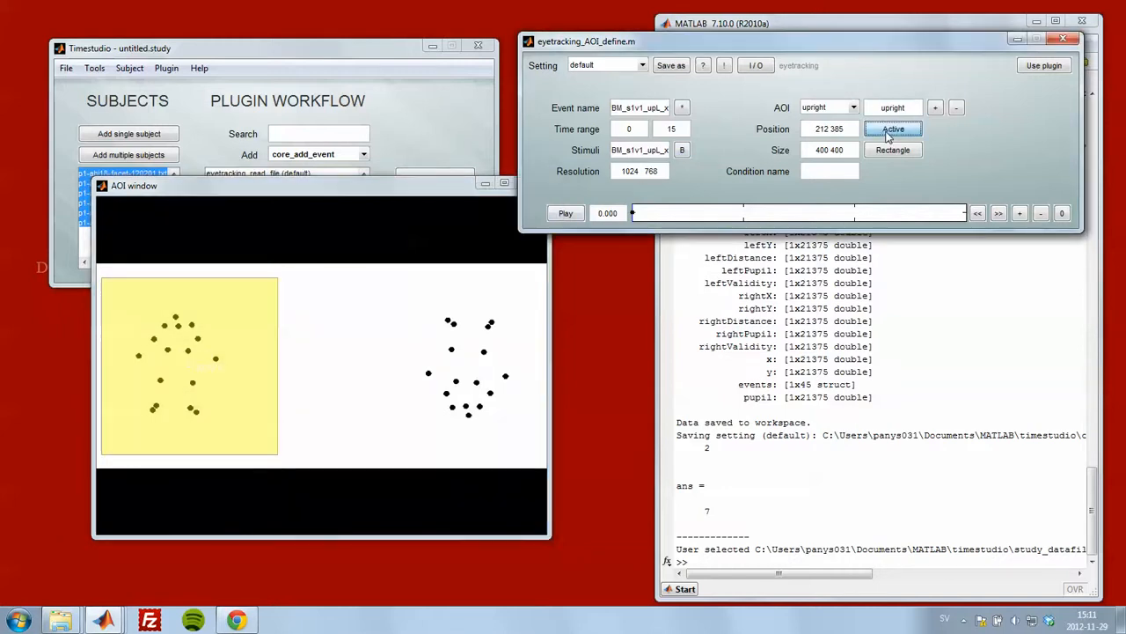
{"action": "left_click", "coordinate": [888, 132]}
{"action": "left_click", "coordinate": [888, 132]}
{"action": "left_click", "coordinate": [888, 132]}
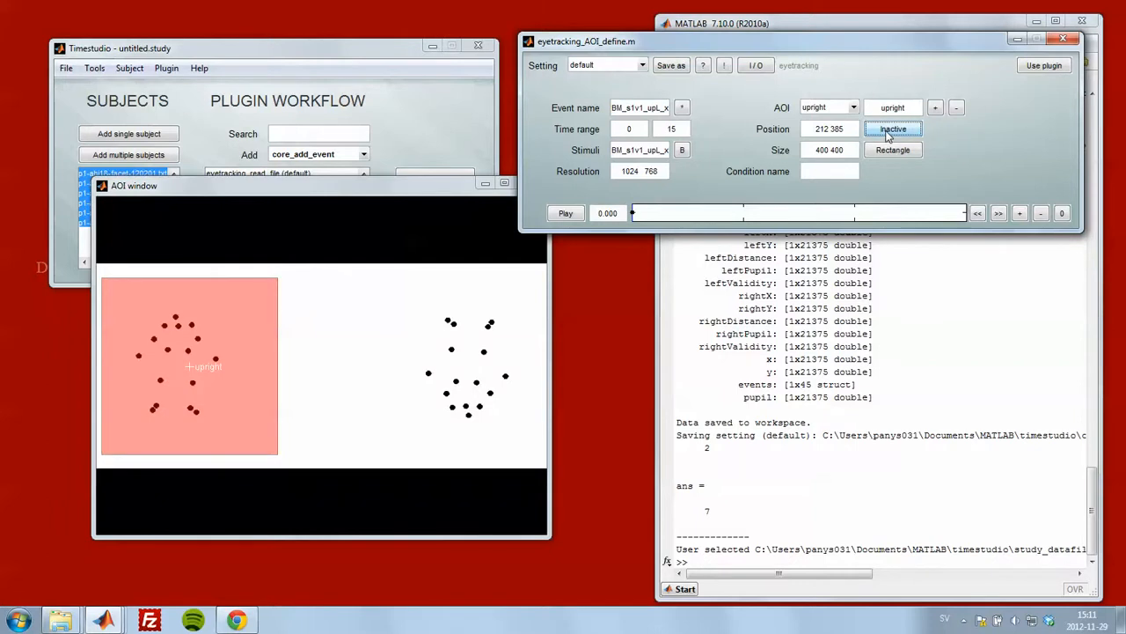
{"action": "left_click", "coordinate": [894, 132]}
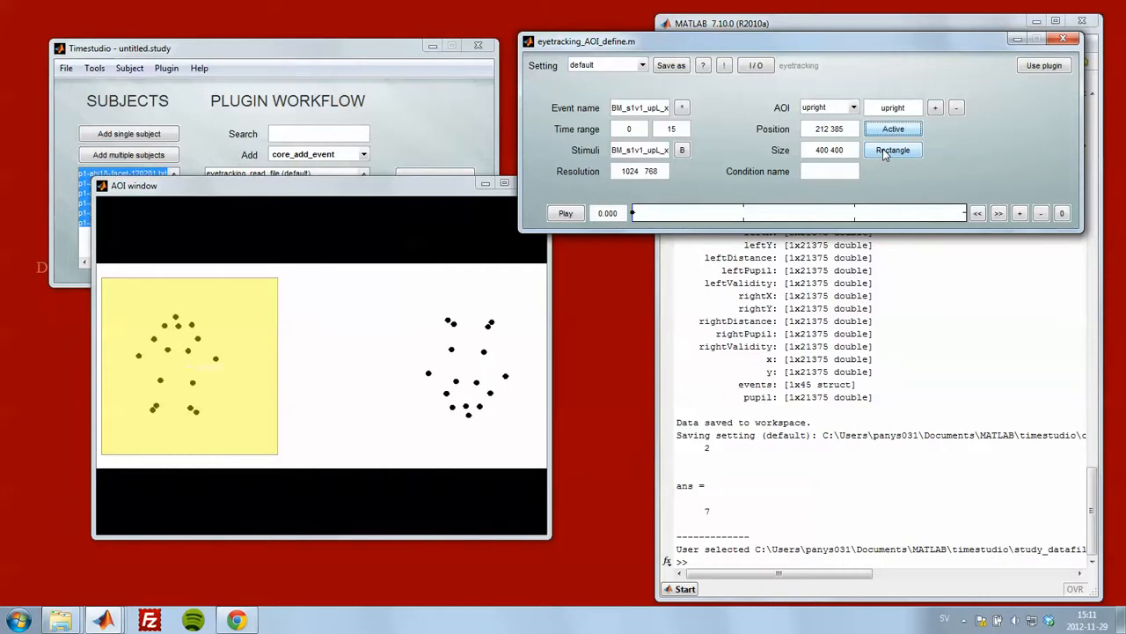
{"action": "left_click", "coordinate": [887, 154]}
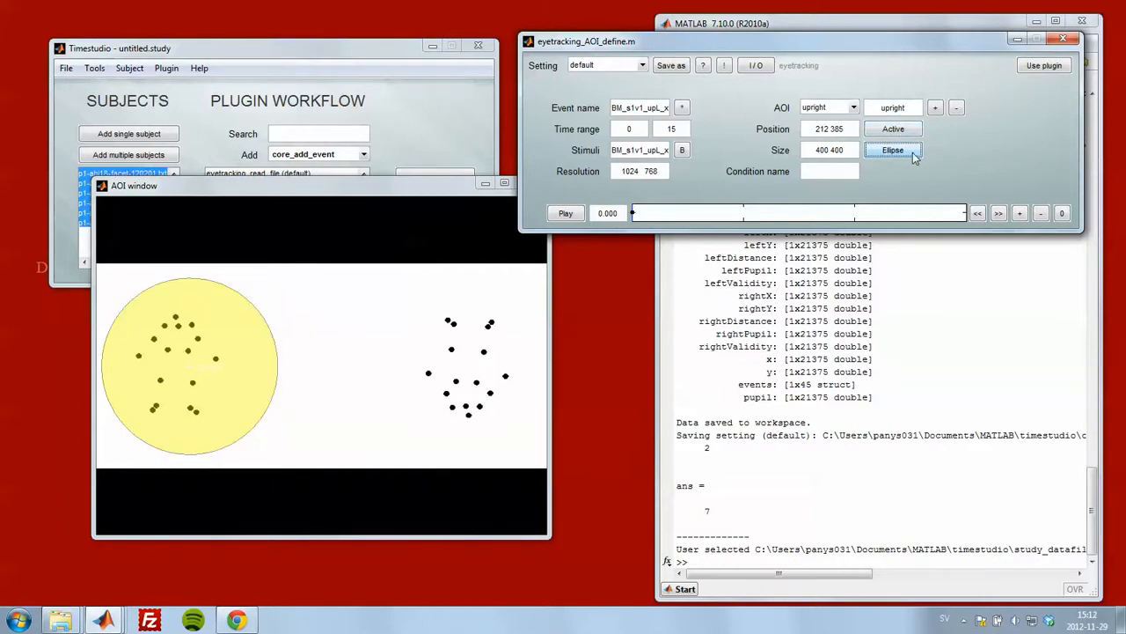
{"action": "left_click", "coordinate": [911, 150]}
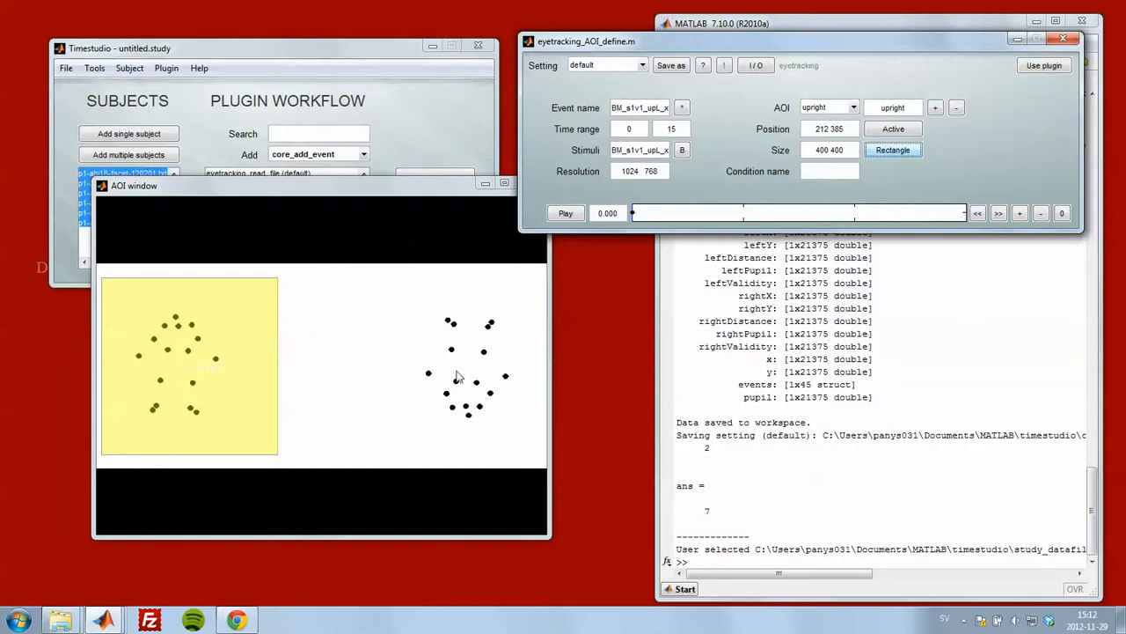
Add a second AOI and name it inverted.
{"action": "left_click", "coordinate": [935, 108]}
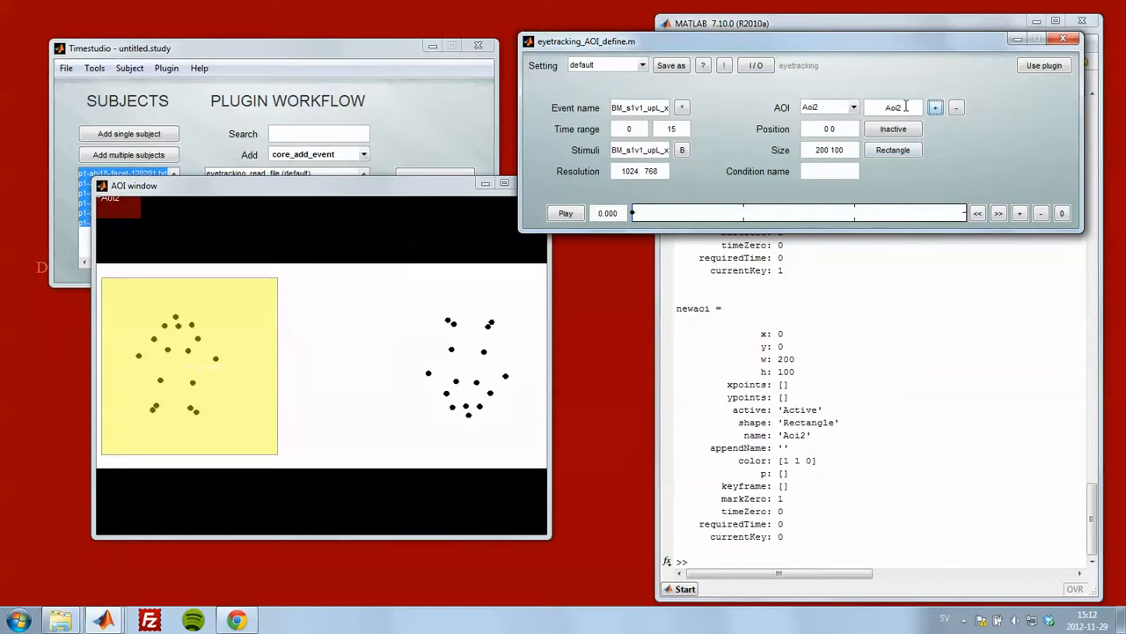
{"action": "left_click_drag", "start_coordinate": [906, 107], "coordinate": [851, 101]}
{"action": "type", "text": "ri"}
{"action": "type", "text": "ted"}
{"action": "key", "text": "Return"}
Place the inverted AOI over the inverted dot figure at about 834 378 and set its size to 400 400.
{"action": "left_click", "coordinate": [464, 369]}
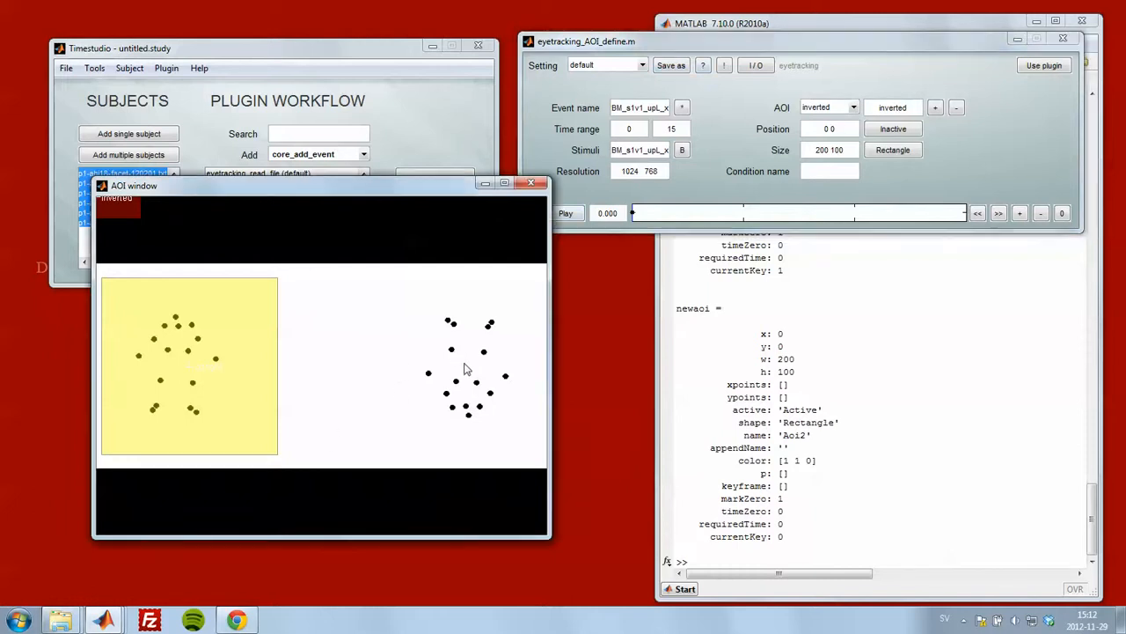
{"action": "left_click", "coordinate": [847, 150]}
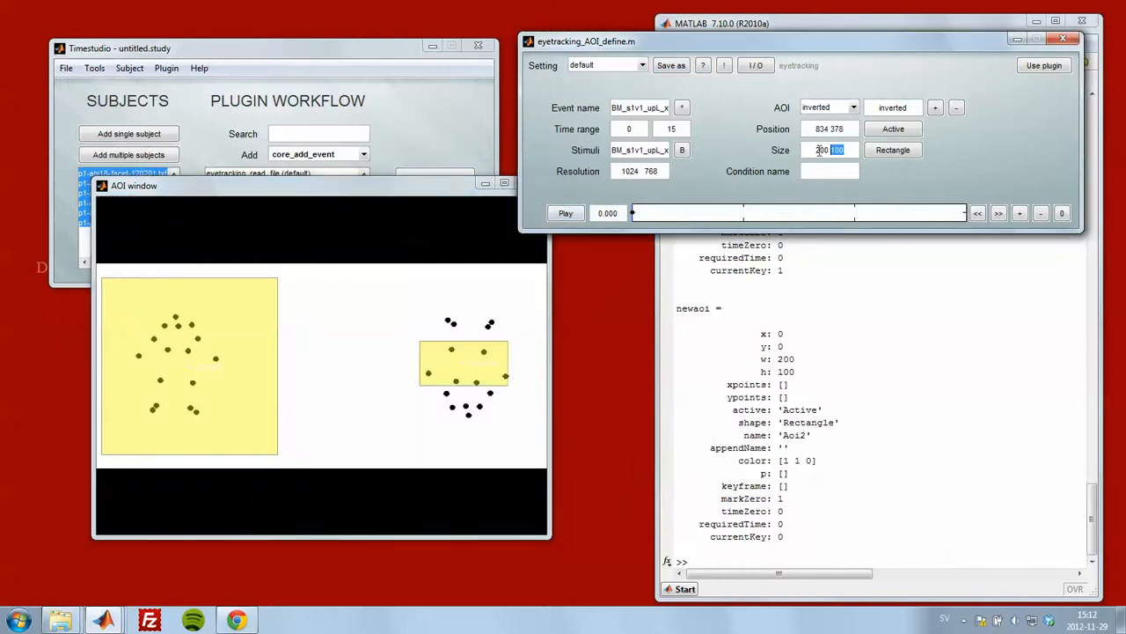
{"action": "type", "text": "400 400"}
{"action": "key", "text": "Return"}
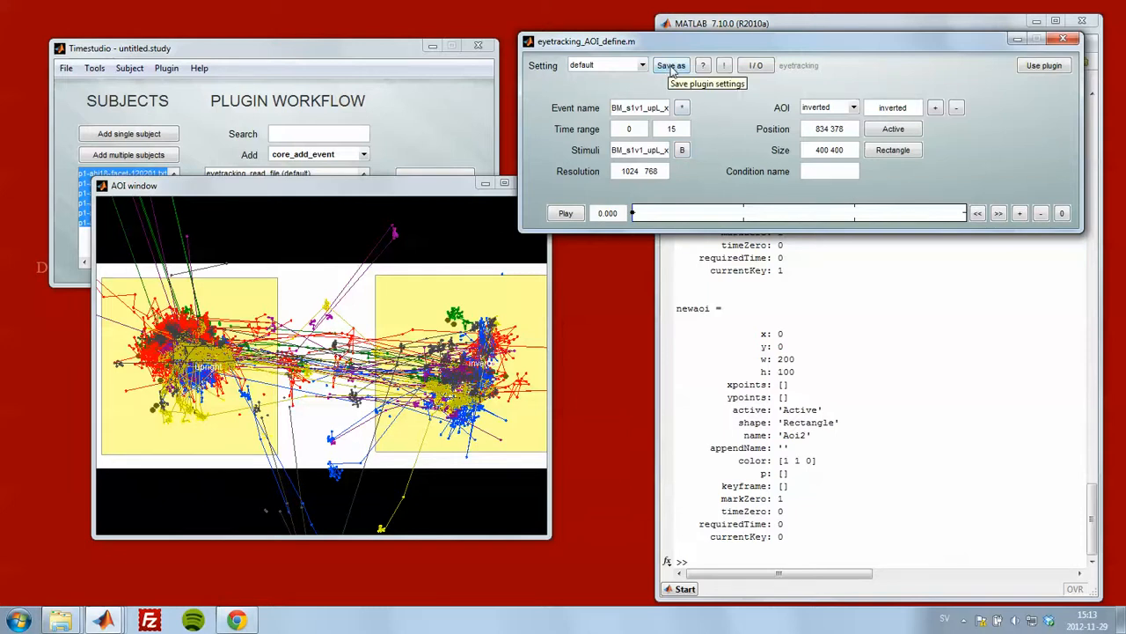
Save the AOI definition settings as upinv_left and add the plugin with this setting to the workflow.
{"action": "left_click", "coordinate": [671, 69]}
{"action": "type", "text": "up"}
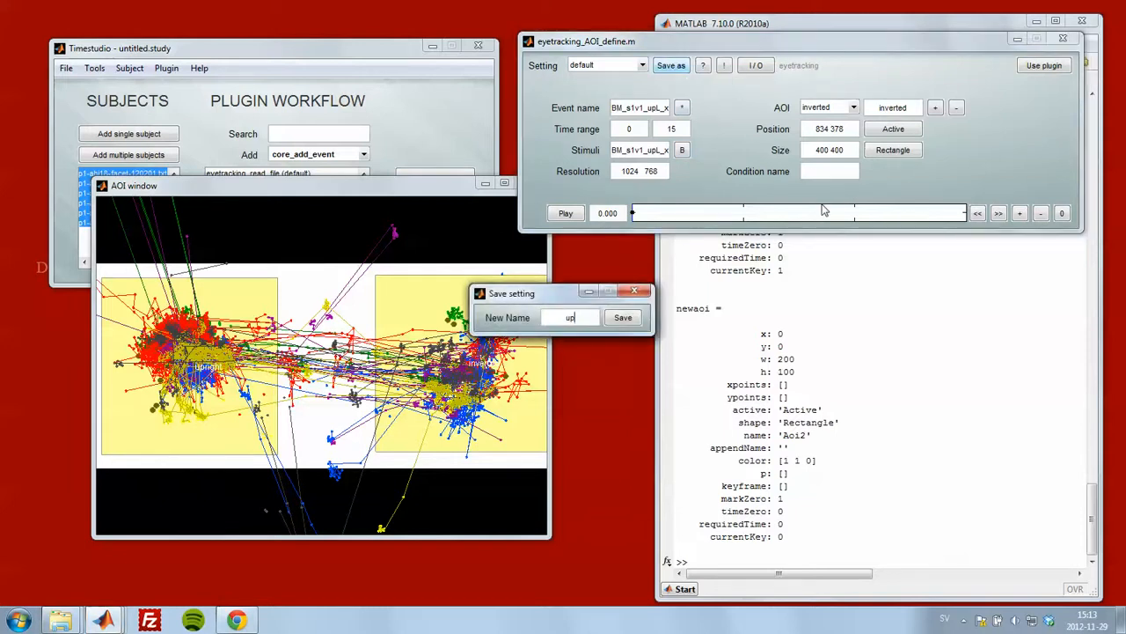
{"action": "type", "text": "inv_left"}
{"action": "left_click", "coordinate": [632, 323]}
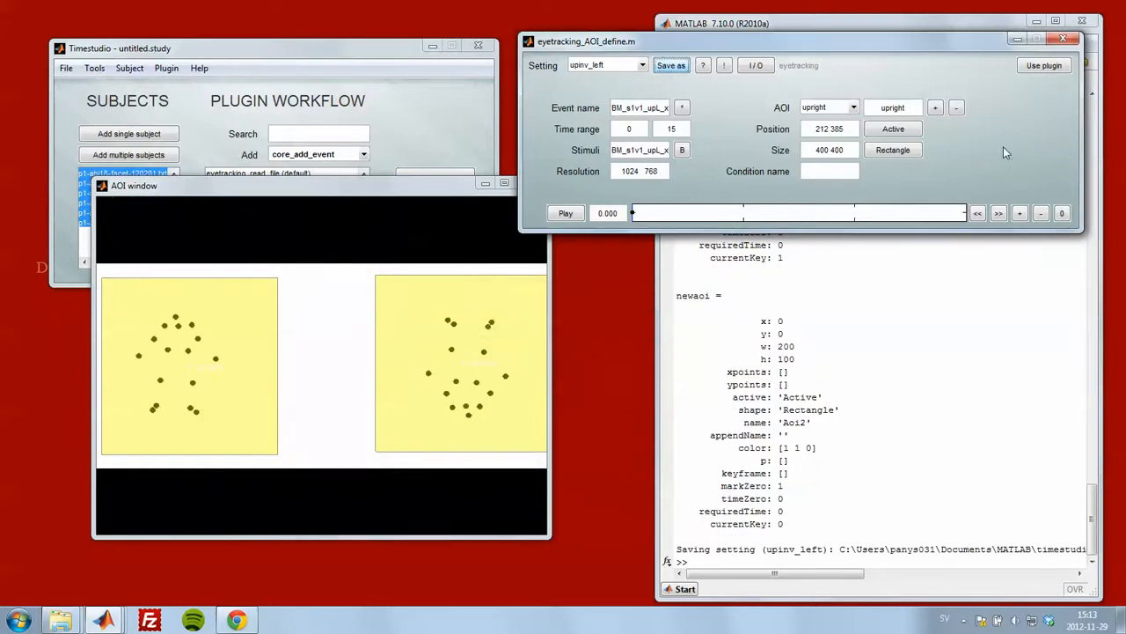
{"action": "left_click", "coordinate": [1046, 67]}
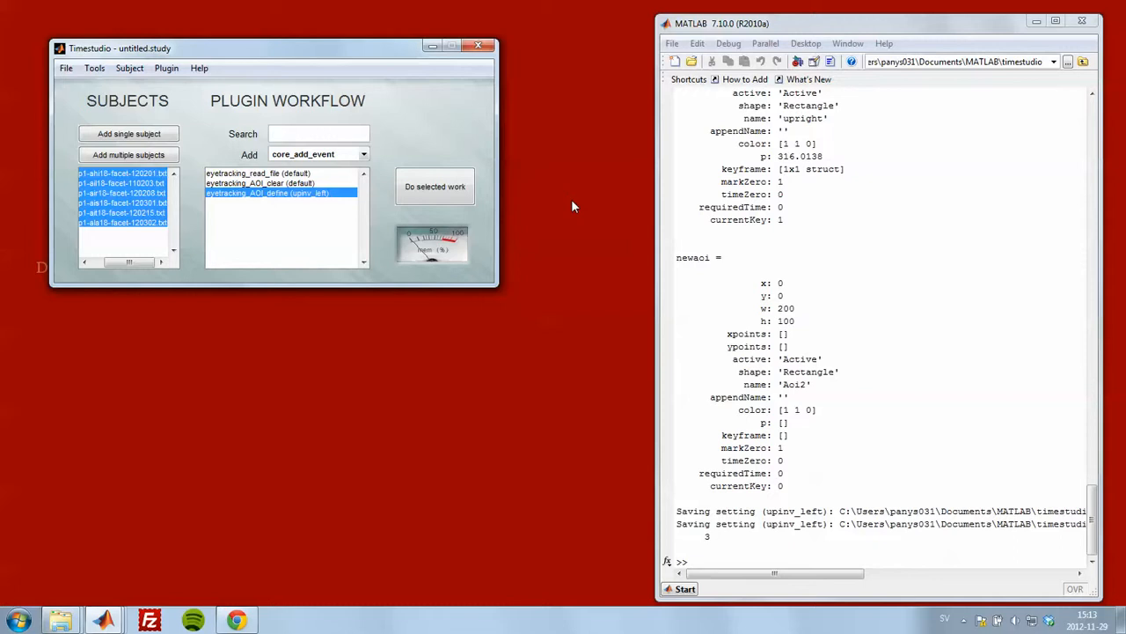
Open another eyetracking_AOI_define plugin and move its settings window clear of the AOI window.
{"action": "right_click", "coordinate": [414, 127]}
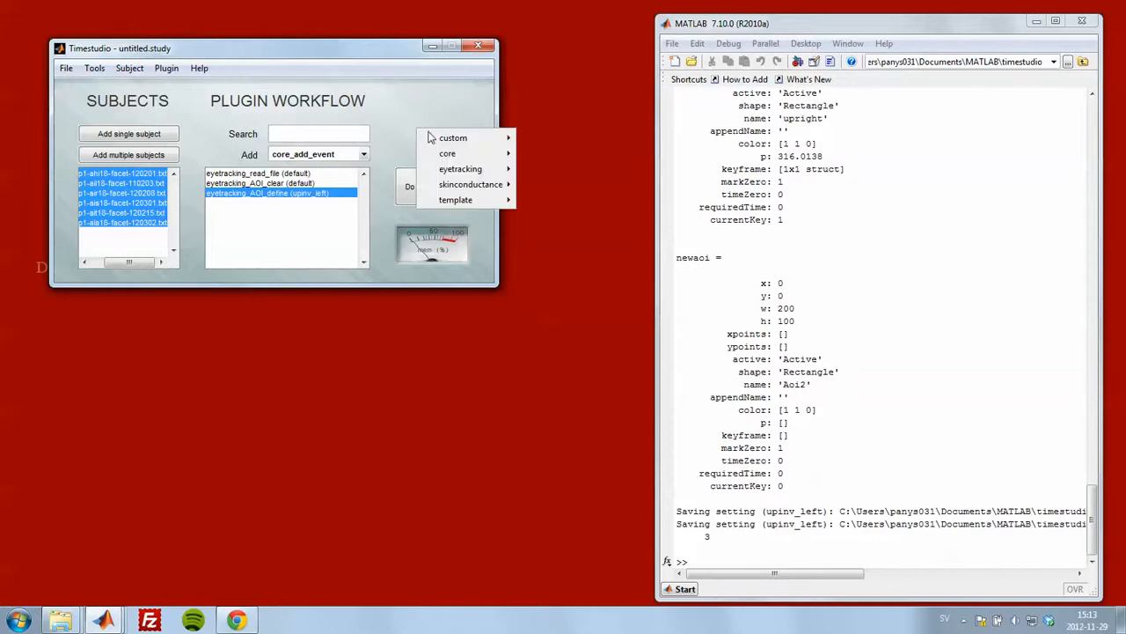
{"action": "mouse_move", "coordinate": [449, 172]}
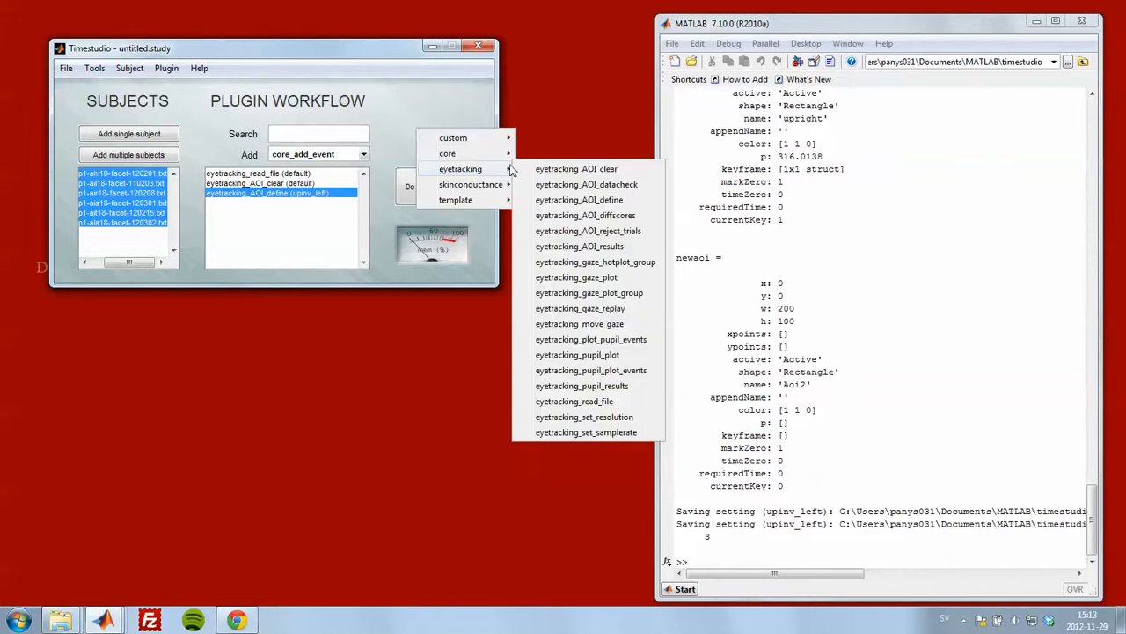
{"action": "left_click", "coordinate": [613, 202]}
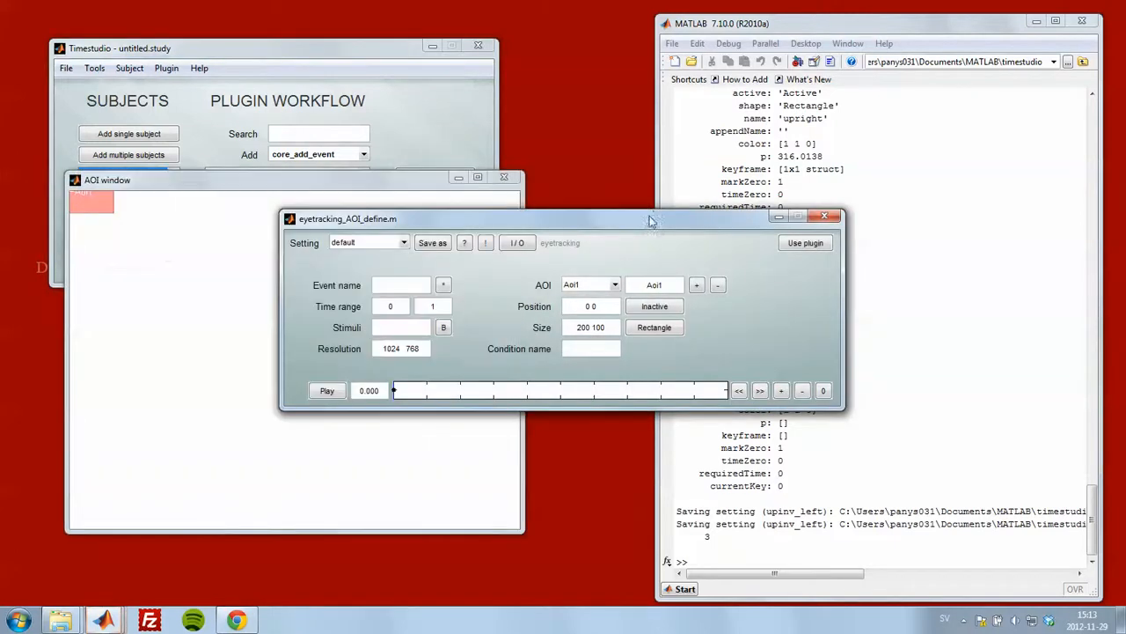
{"action": "left_click_drag", "start_coordinate": [757, 146], "coordinate": [856, 69]}
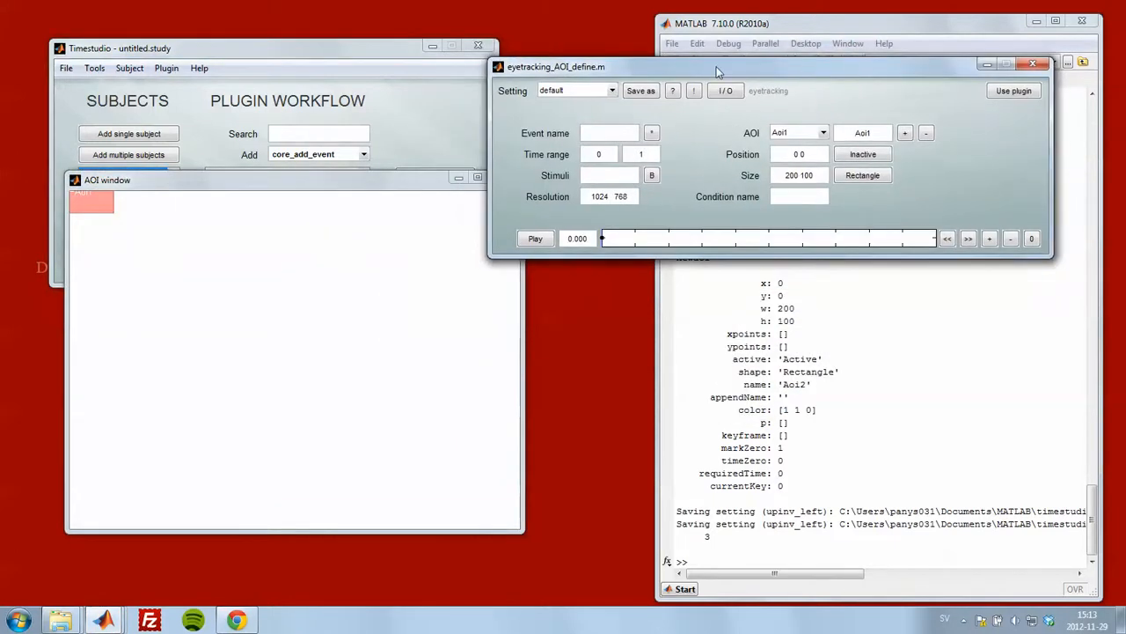
Load the upinv_left setting and rename its upright AOI at 212 385 to inverted.
{"action": "left_click", "coordinate": [613, 91]}
{"action": "left_click", "coordinate": [592, 318]}
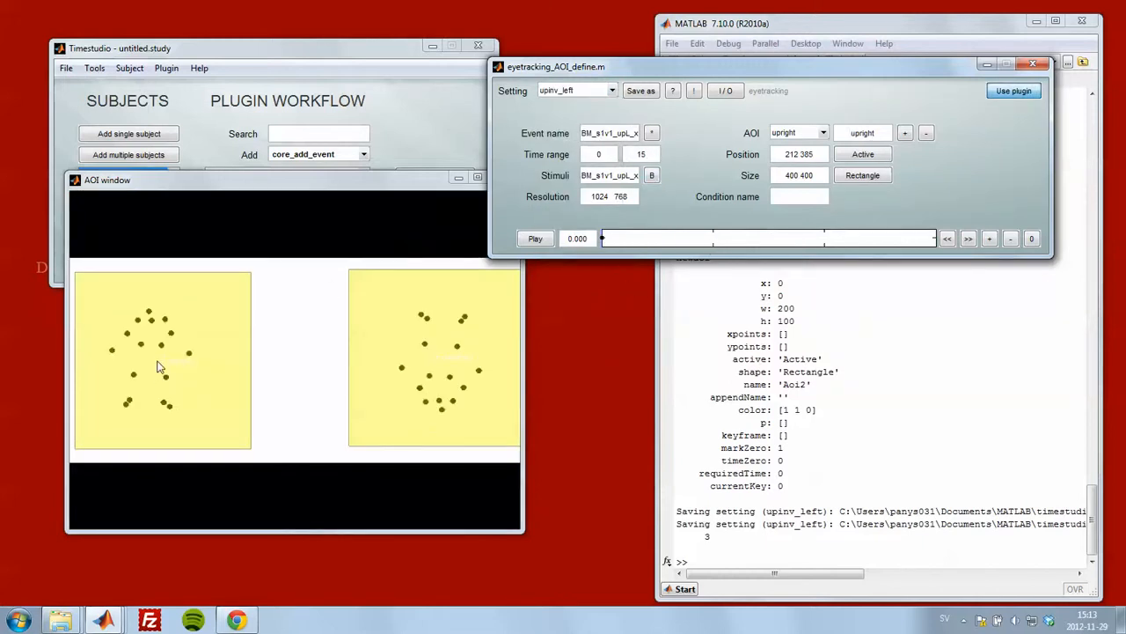
{"action": "double_click", "coordinate": [889, 133]}
{"action": "key", "text": "BackSpace"}
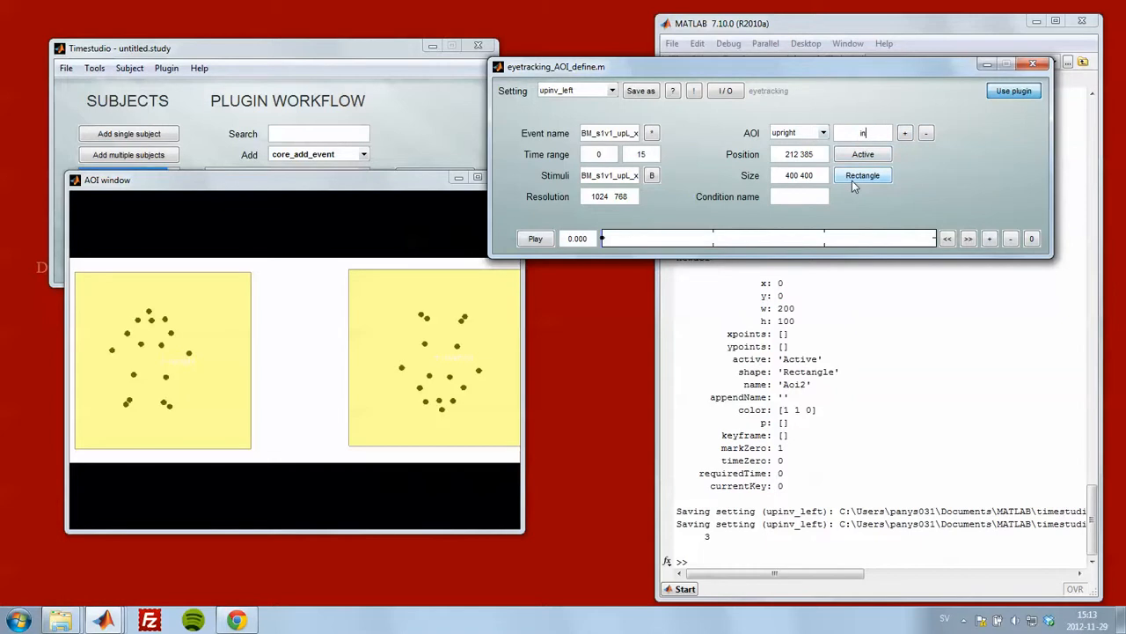
{"action": "type", "text": "inverted"}
{"action": "key", "text": "Return"}
Select the other AOI at 834 378 and rename it to upright.
{"action": "left_click", "coordinate": [823, 133]}
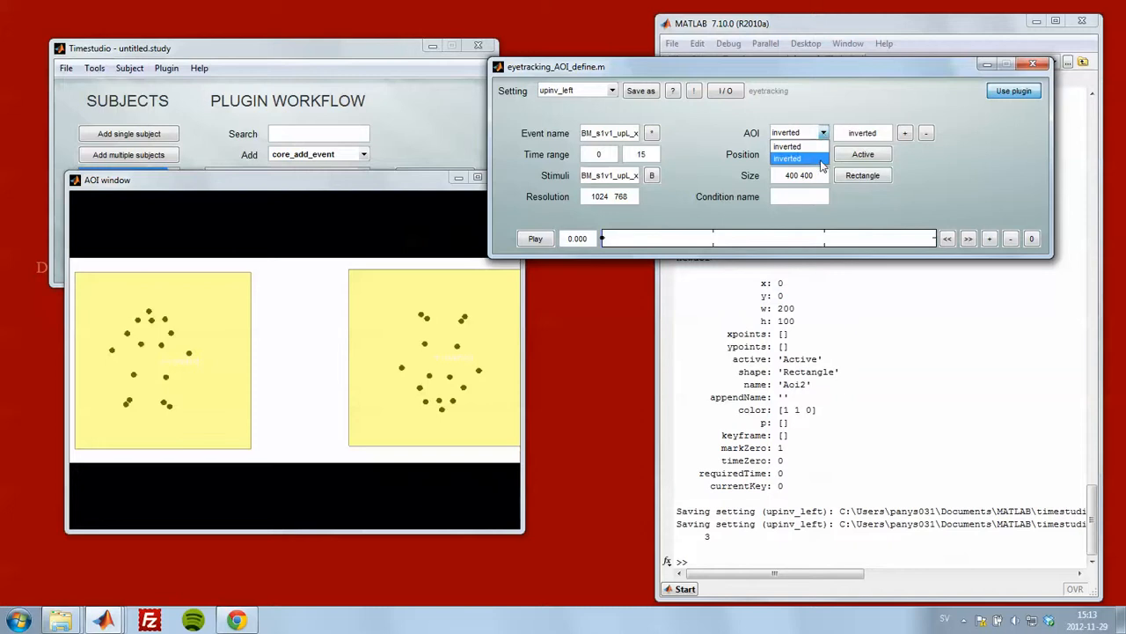
{"action": "left_click", "coordinate": [818, 156]}
{"action": "double_click", "coordinate": [871, 133]}
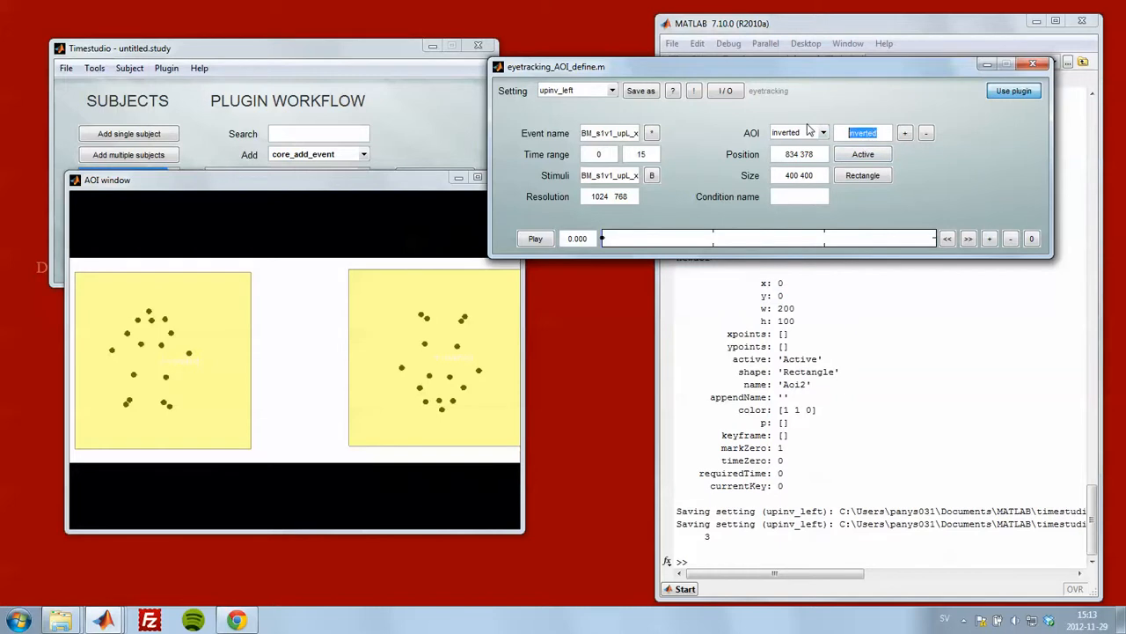
{"action": "type", "text": "upright"}
{"action": "key", "text": "Return"}
{"action": "left_click", "coordinate": [867, 156]}
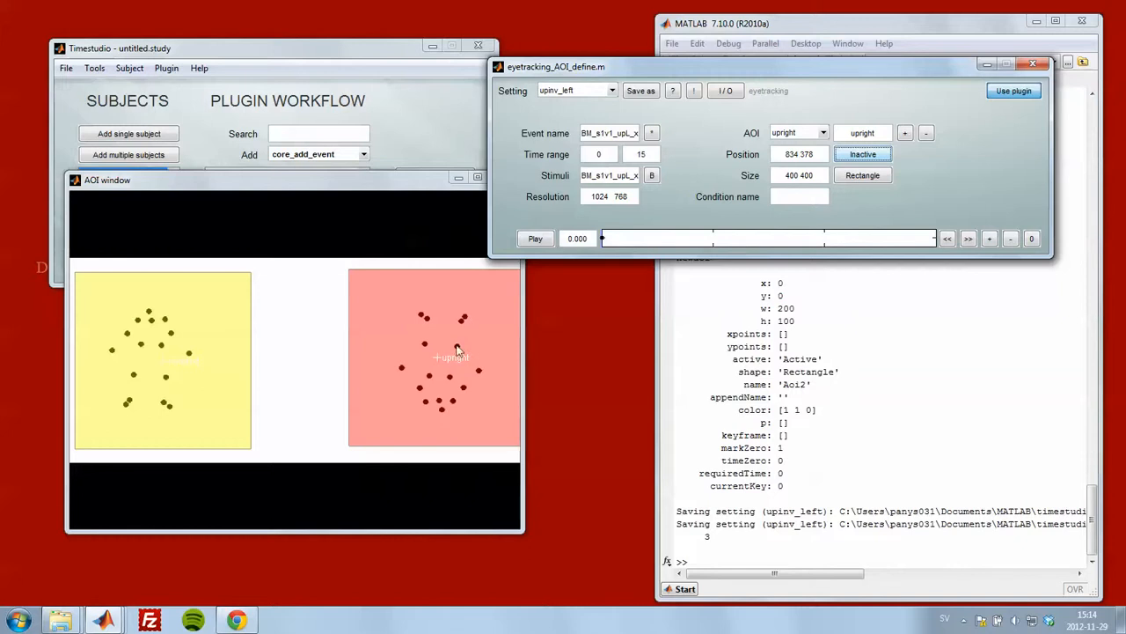
{"action": "left_click_drag", "start_coordinate": [585, 175], "coordinate": [645, 175]}
{"action": "mouse_move", "coordinate": [567, 180]}
{"action": "left_mouse_down"}
{"action": "mouse_move", "coordinate": [649, 175]}
{"action": "mouse_move", "coordinate": [567, 176]}
{"action": "left_mouse_up"}
{"action": "left_click", "coordinate": [864, 159]}
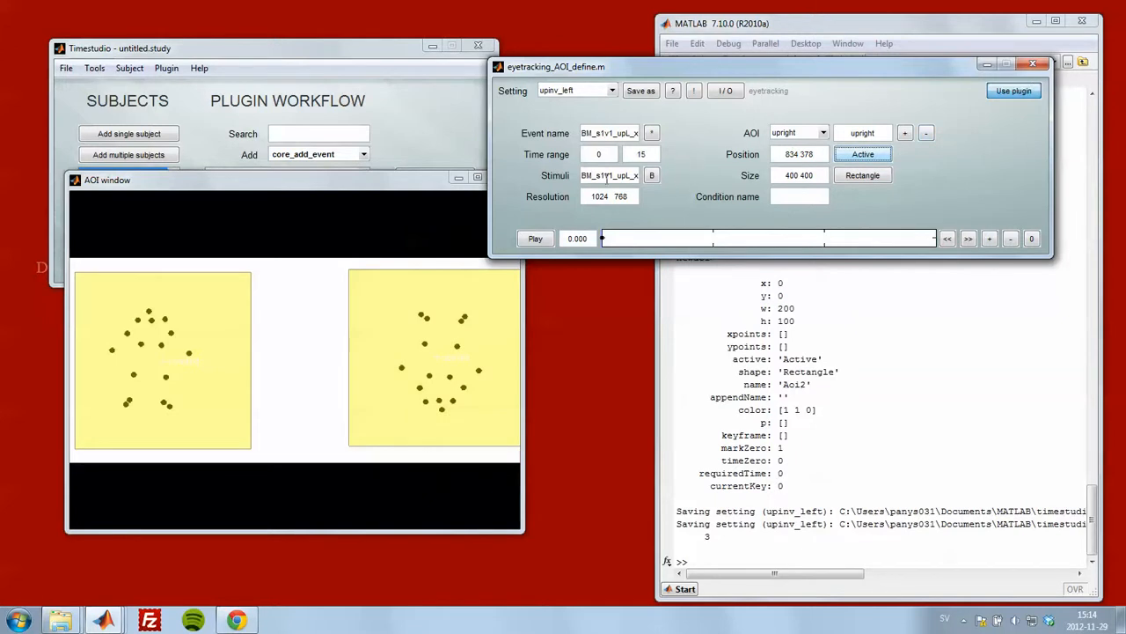
{"action": "mouse_move", "coordinate": [583, 175]}
{"action": "left_mouse_down"}
{"action": "mouse_move", "coordinate": [650, 172]}
{"action": "mouse_move", "coordinate": [562, 173]}
{"action": "left_mouse_up"}
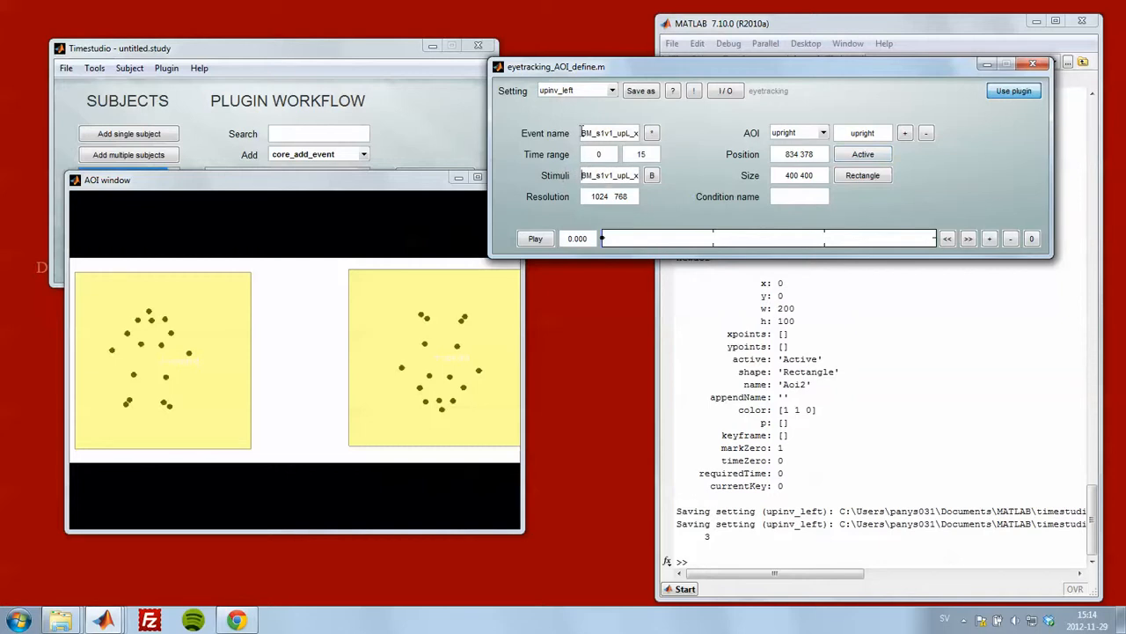
Set the event names to BM_s2v2_upR_xvid.mov-@ and BM_v2s2_upR_xvid.mov-@ from the available events.
{"action": "left_click_drag", "start_coordinate": [581, 132], "coordinate": [651, 132]}
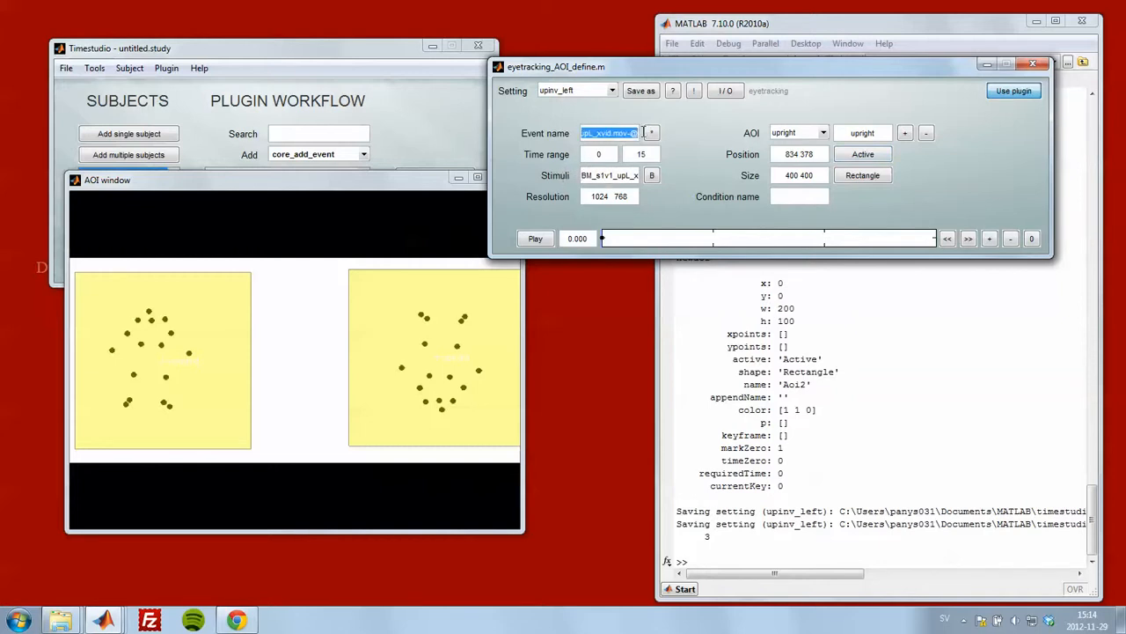
{"action": "left_click", "coordinate": [651, 132]}
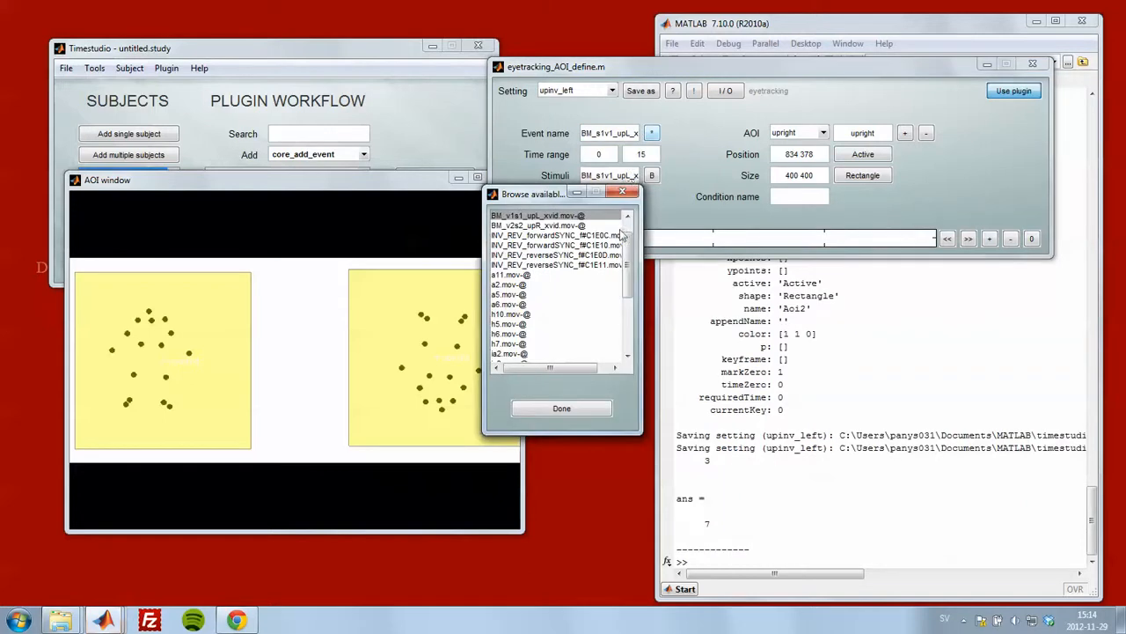
{"action": "left_click_drag", "start_coordinate": [629, 254], "coordinate": [628, 220]}
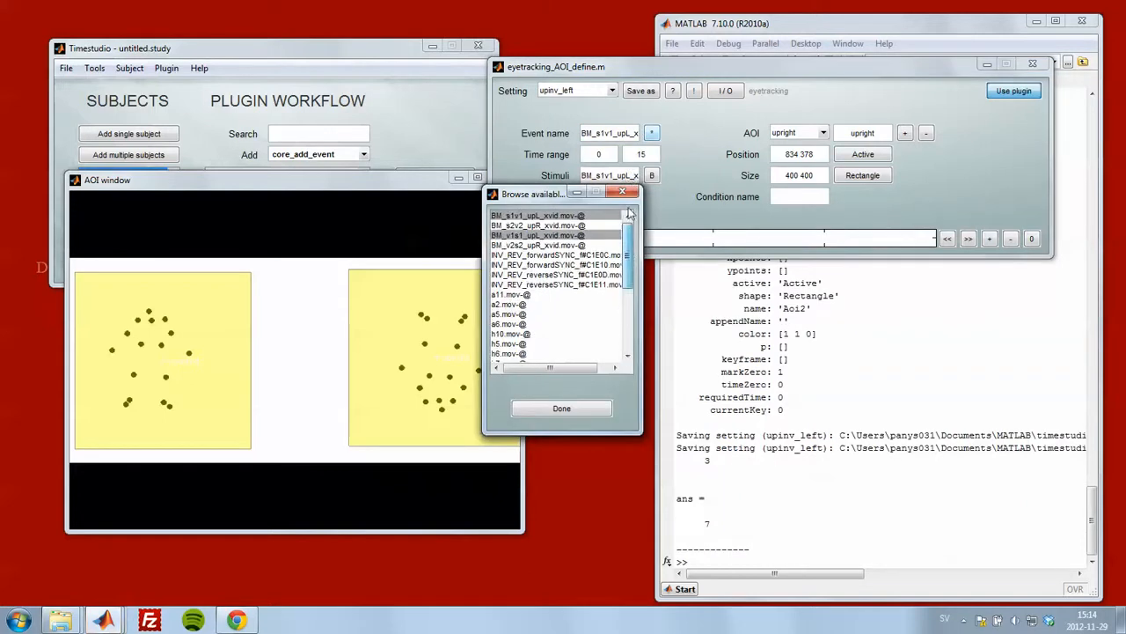
{"action": "left_click", "coordinate": [539, 225]}
{"action": "left_click", "coordinate": [544, 245], "text": "ctrl"}
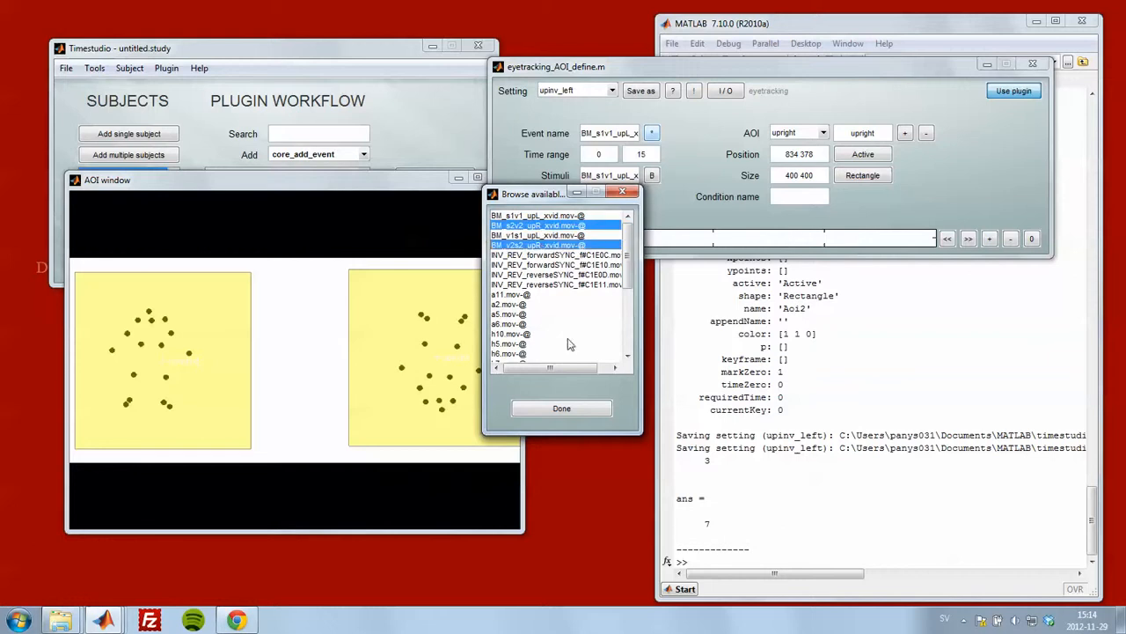
{"action": "left_click", "coordinate": [575, 409]}
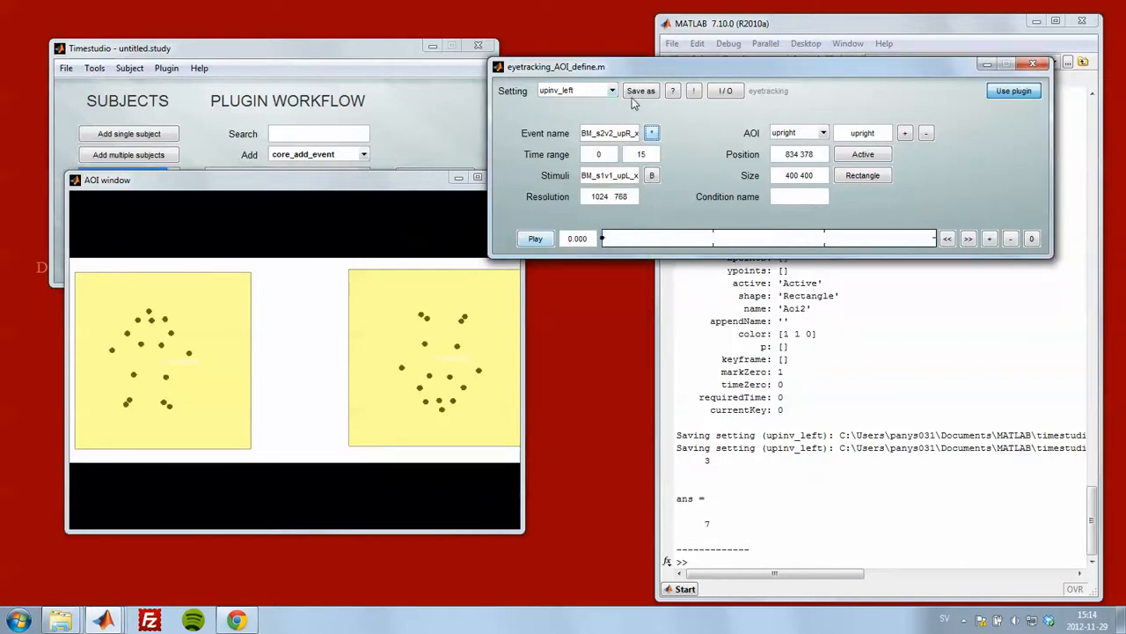
Save the swapped AOI definition as a new setting named upinv_right.
{"action": "left_click", "coordinate": [641, 91]}
{"action": "key", "text": "End"}
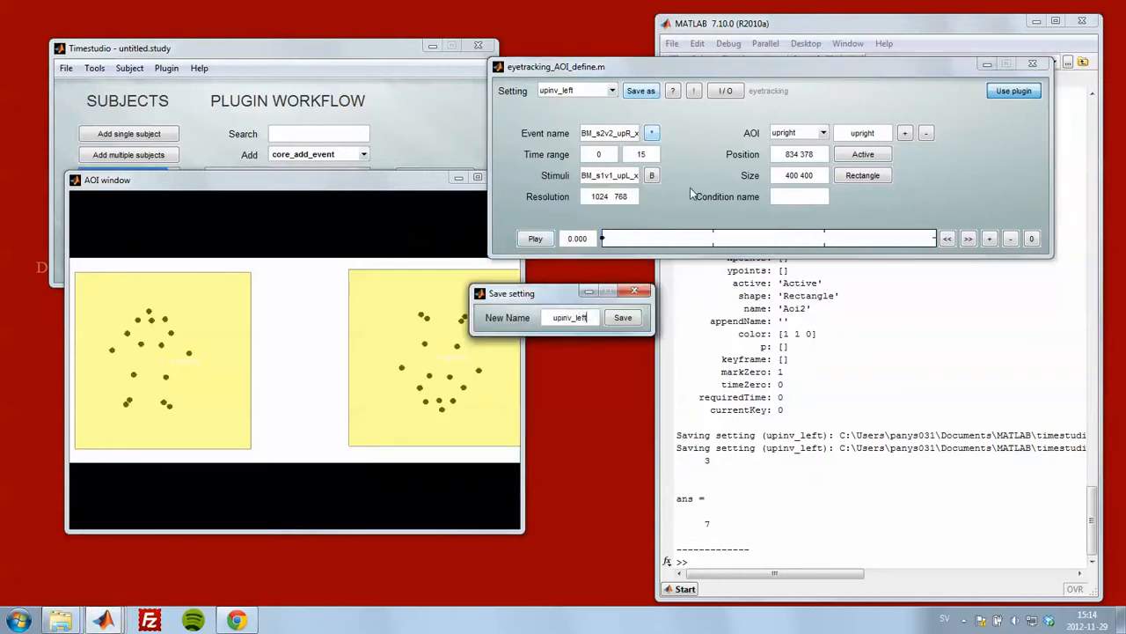
{"action": "key", "text": "BackSpace"}
{"action": "key", "text": "BackSpace"}
{"action": "key", "text": "BackSpace"}
{"action": "key", "text": "BackSpace"}
{"action": "type", "text": "right"}
{"action": "key", "text": "Return"}
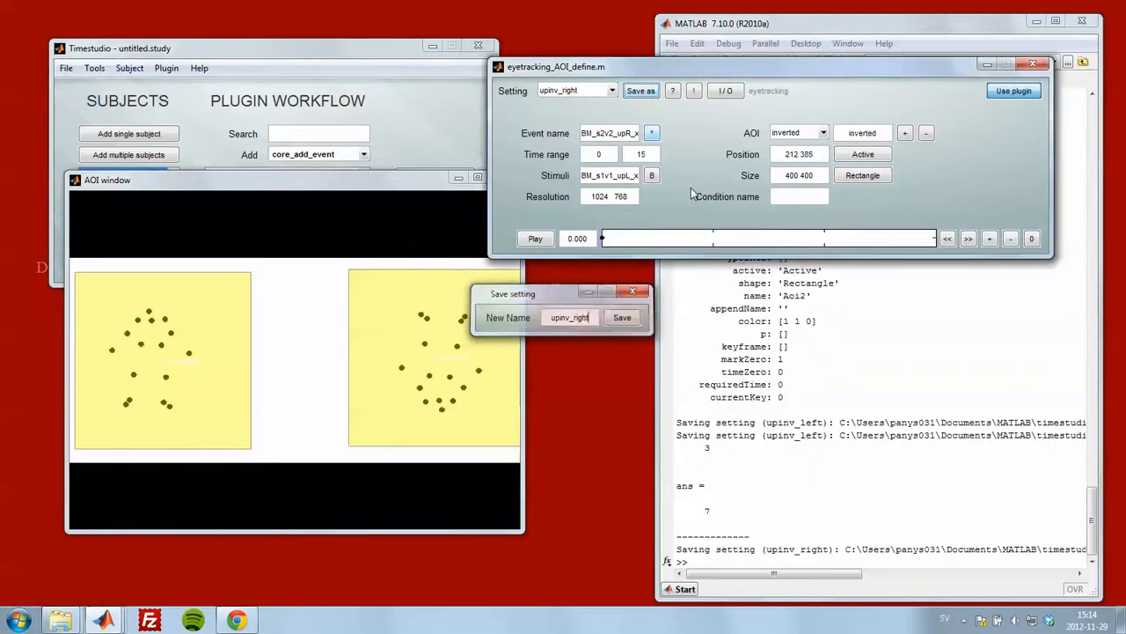
Add the plugin with upinv_right to the workflow and run AOI_clear and both AOI_define steps on the selected subjects.
{"action": "left_click", "coordinate": [1012, 92]}
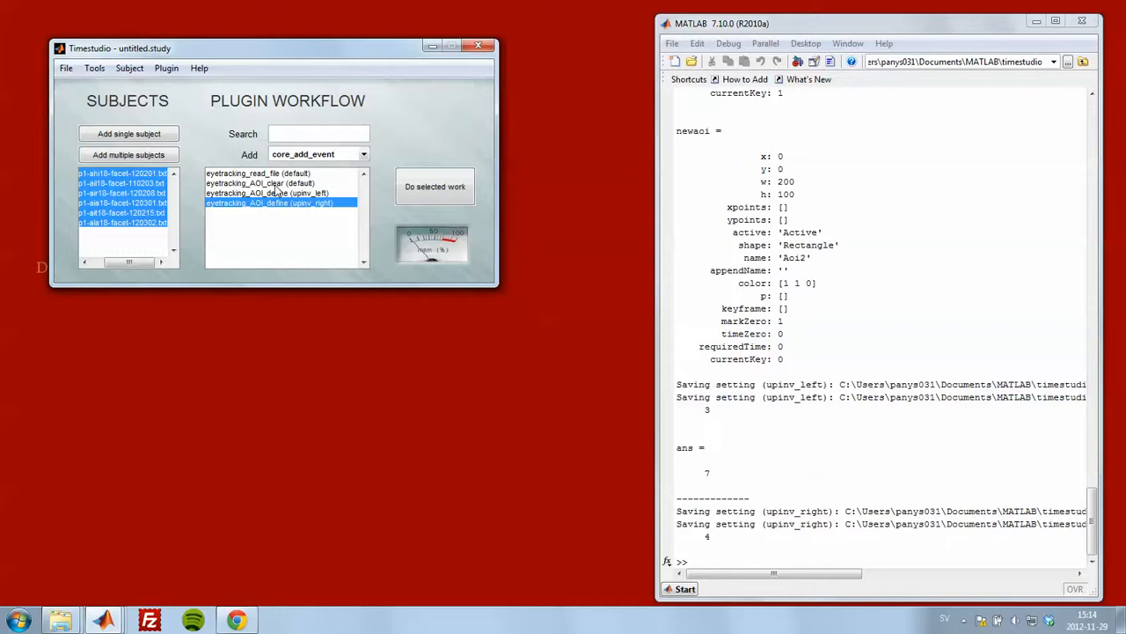
{"action": "left_click_drag", "start_coordinate": [286, 184], "coordinate": [297, 211]}
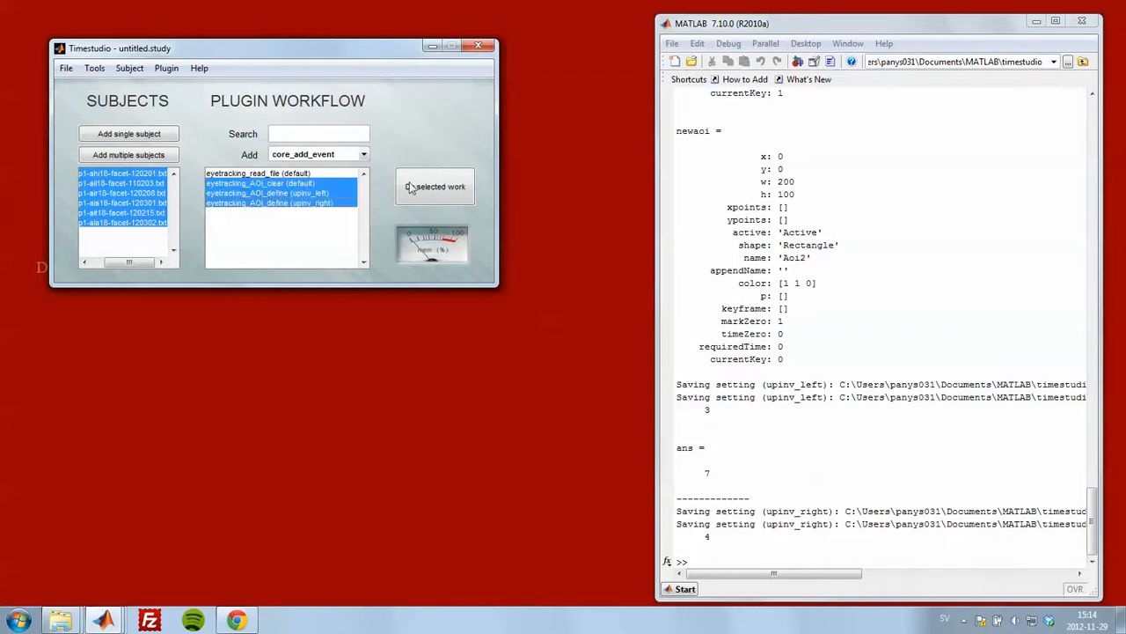
{"action": "left_click", "coordinate": [444, 197]}
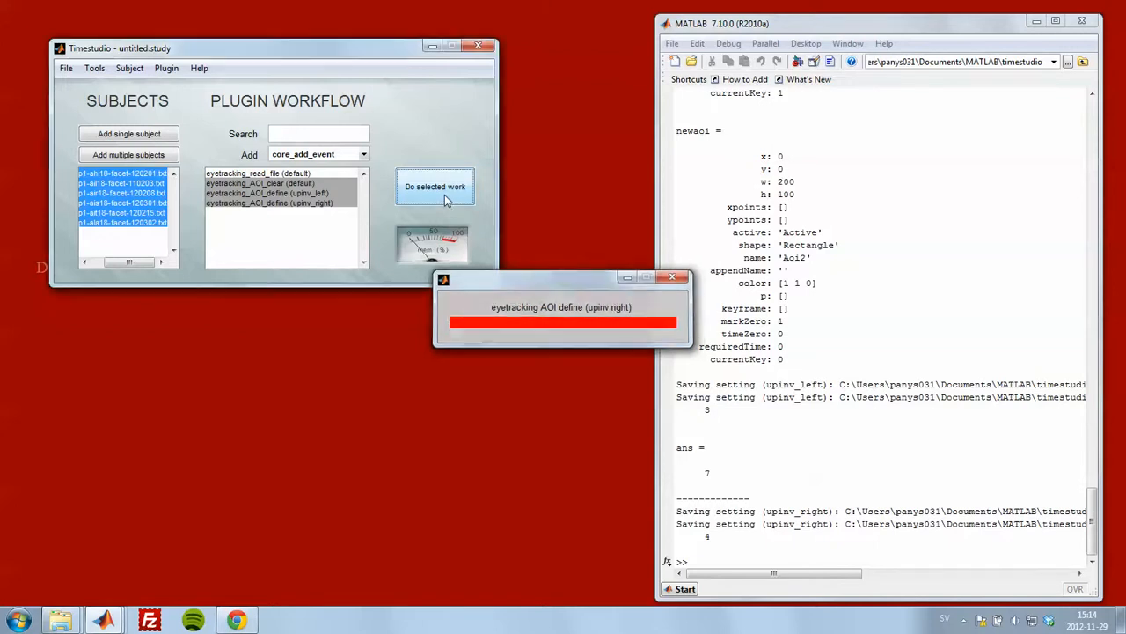
Open the eyetracking_AOI_reject_trials plugin for the workflow.
{"action": "right_click", "coordinate": [404, 151]}
{"action": "mouse_move", "coordinate": [461, 189]}
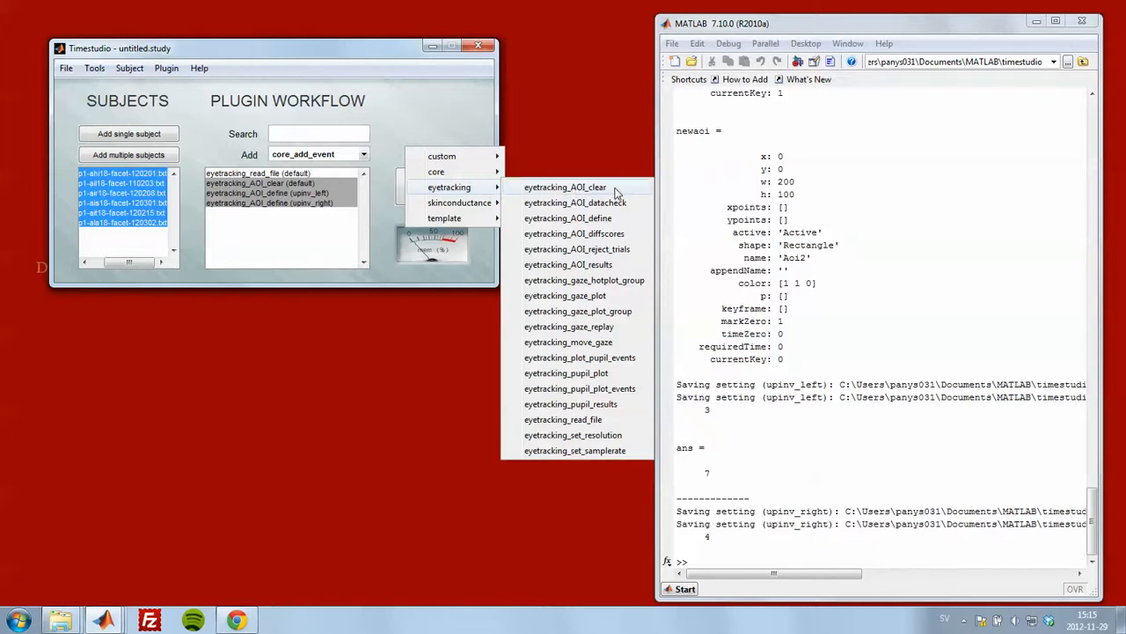
{"action": "left_click", "coordinate": [600, 255]}
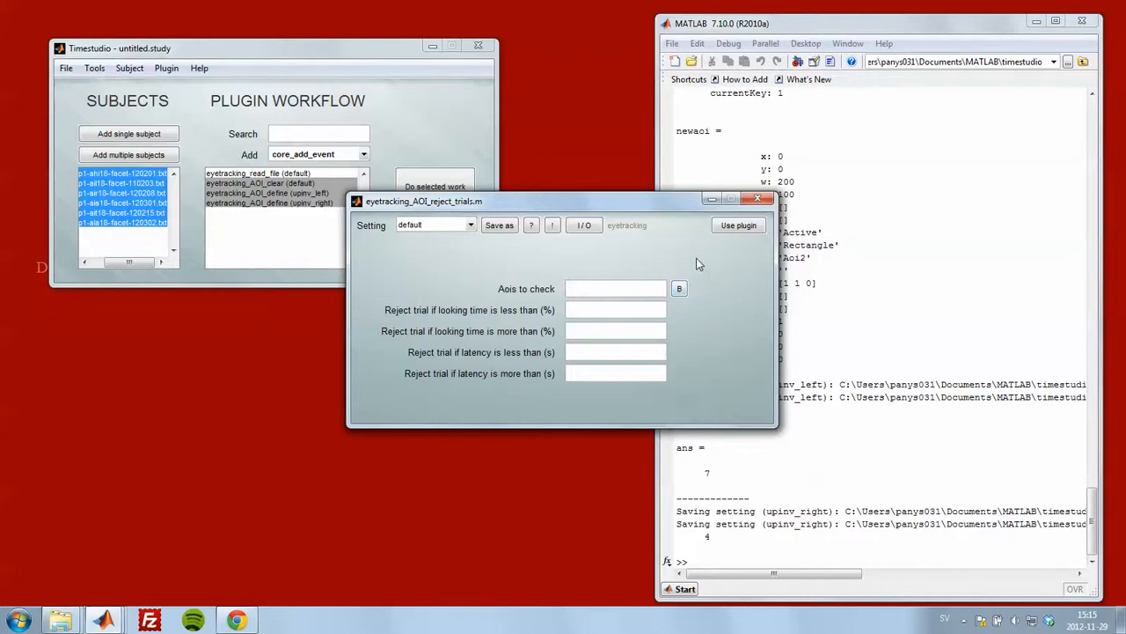
Browse the available AOIs, move the list clear of the plugin settings and choose upright as the AOI to check.
{"action": "left_click", "coordinate": [679, 289]}
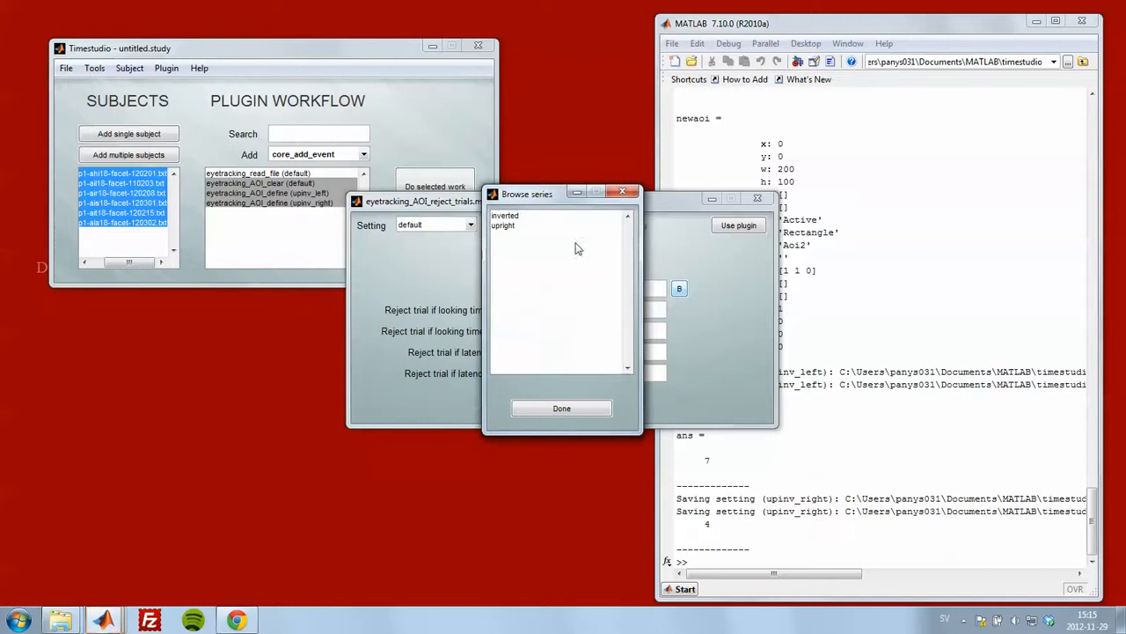
{"action": "left_click", "coordinate": [541, 216]}
{"action": "left_click", "coordinate": [541, 227]}
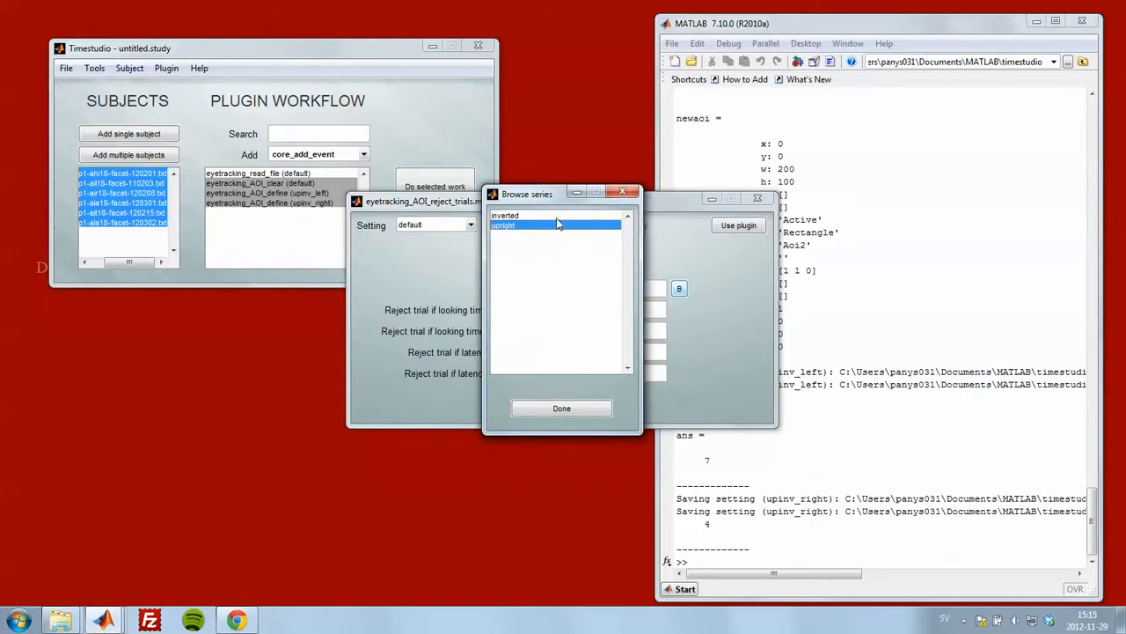
{"action": "left_click", "coordinate": [555, 218]}
{"action": "left_click_drag", "start_coordinate": [541, 197], "coordinate": [809, 209]}
{"action": "left_click", "coordinate": [782, 236]}
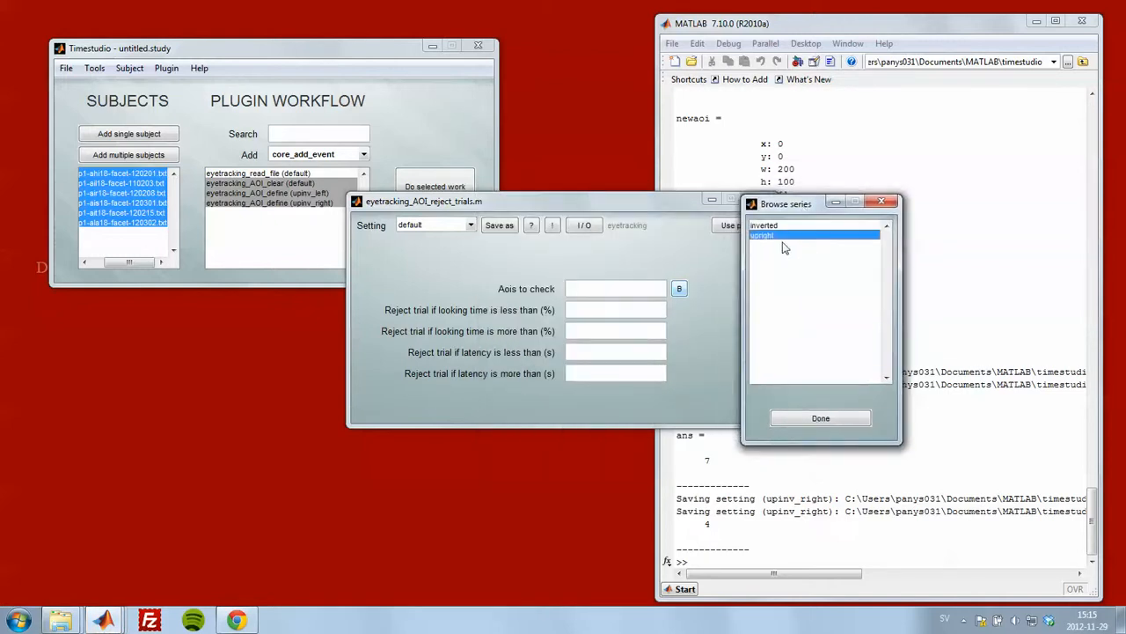
{"action": "left_click", "coordinate": [786, 227]}
{"action": "left_click", "coordinate": [786, 234]}
{"action": "left_click", "coordinate": [785, 227]}
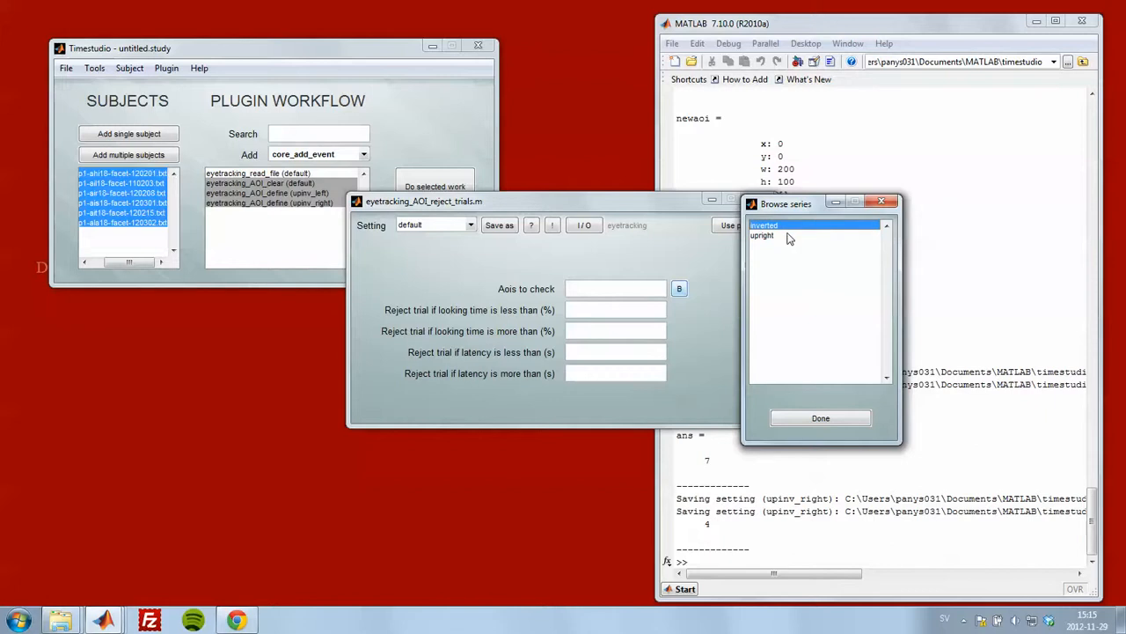
{"action": "left_click", "coordinate": [788, 236]}
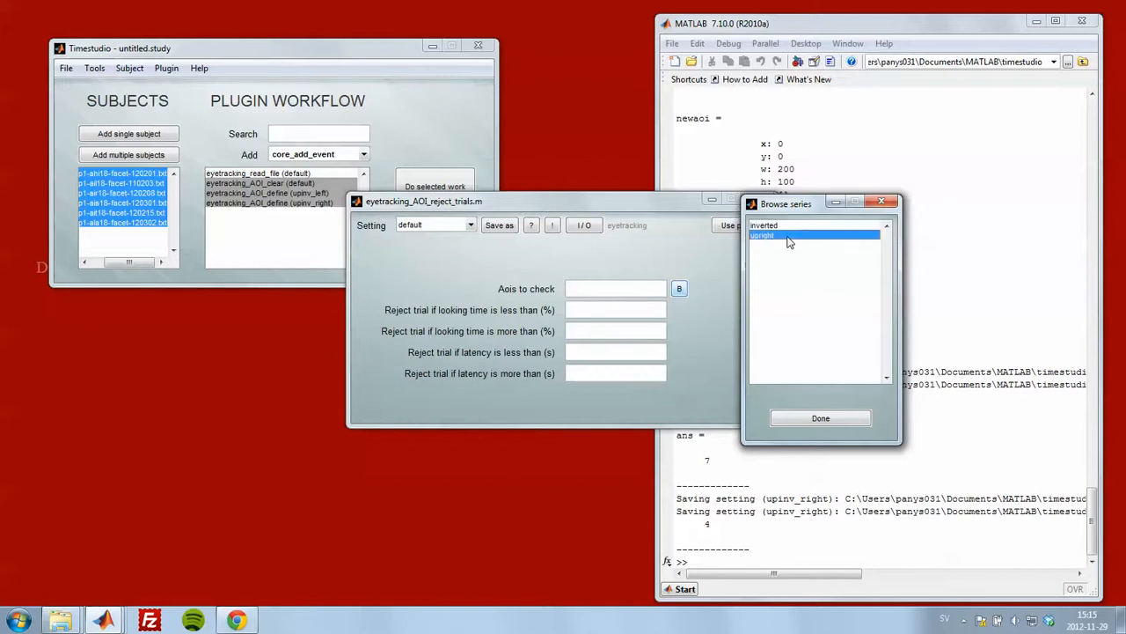
{"action": "left_click", "coordinate": [823, 418]}
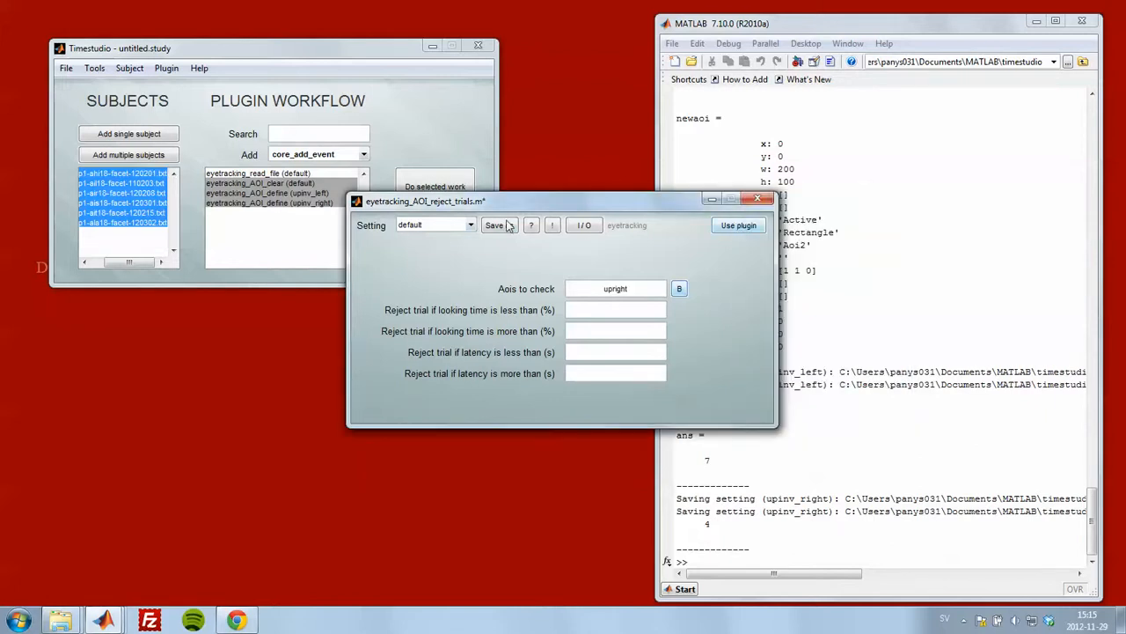
Save the trial rejection settings as upinv and add the plugin with this setting to the workflow.
{"action": "left_click", "coordinate": [499, 225]}
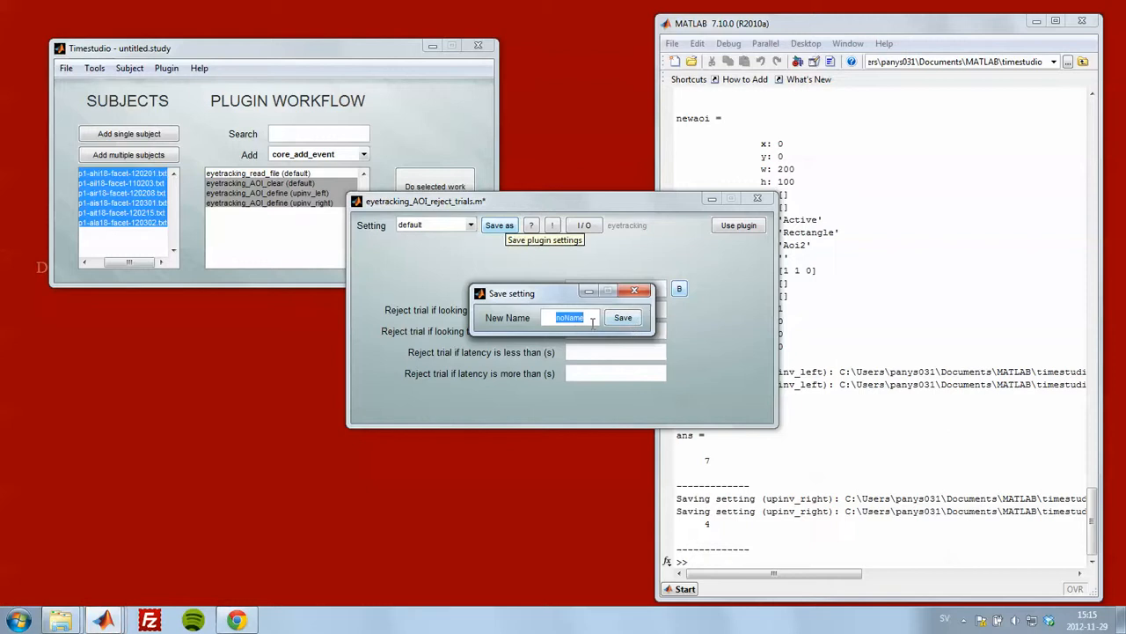
{"action": "type", "text": "upin"}
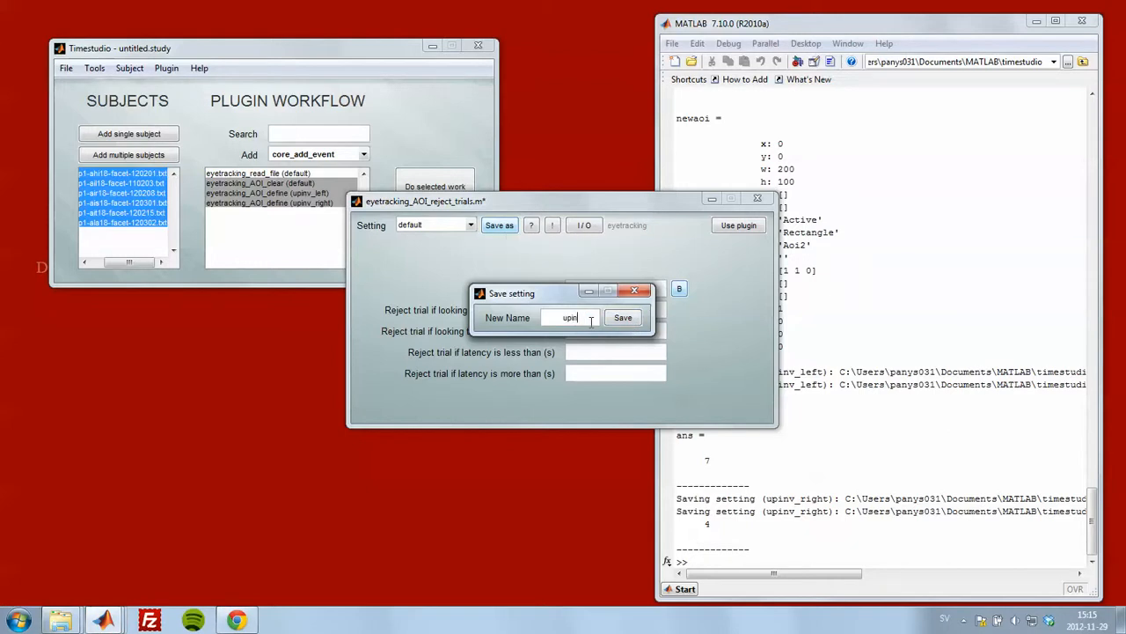
{"action": "type", "text": "v"}
{"action": "key", "text": "Return"}
{"action": "left_click", "coordinate": [738, 225]}
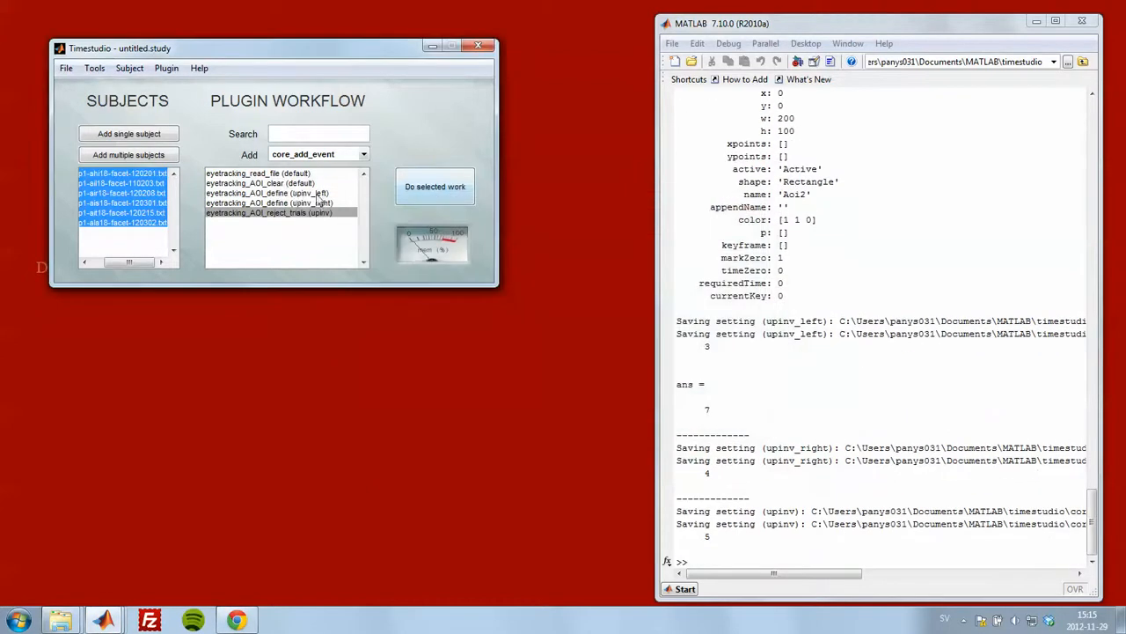
Reopen the upinv_left AOI definition from the workflow and add a third AOI named screen.
{"action": "double_click", "coordinate": [298, 195]}
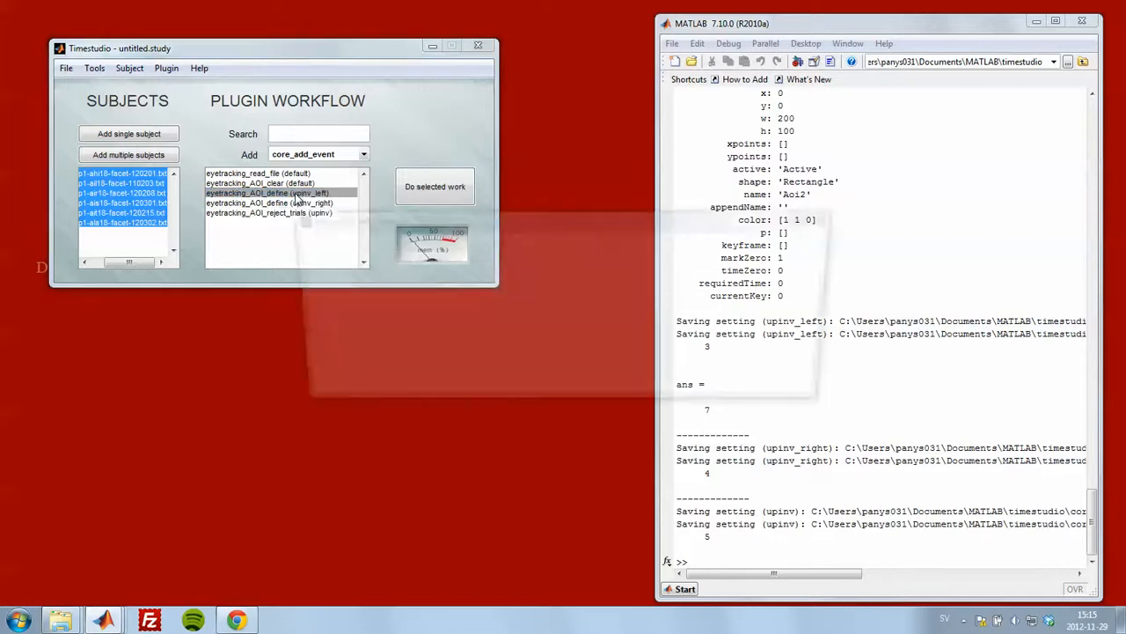
{"action": "left_click_drag", "start_coordinate": [525, 195], "coordinate": [777, 66]}
{"action": "left_click", "coordinate": [943, 124]}
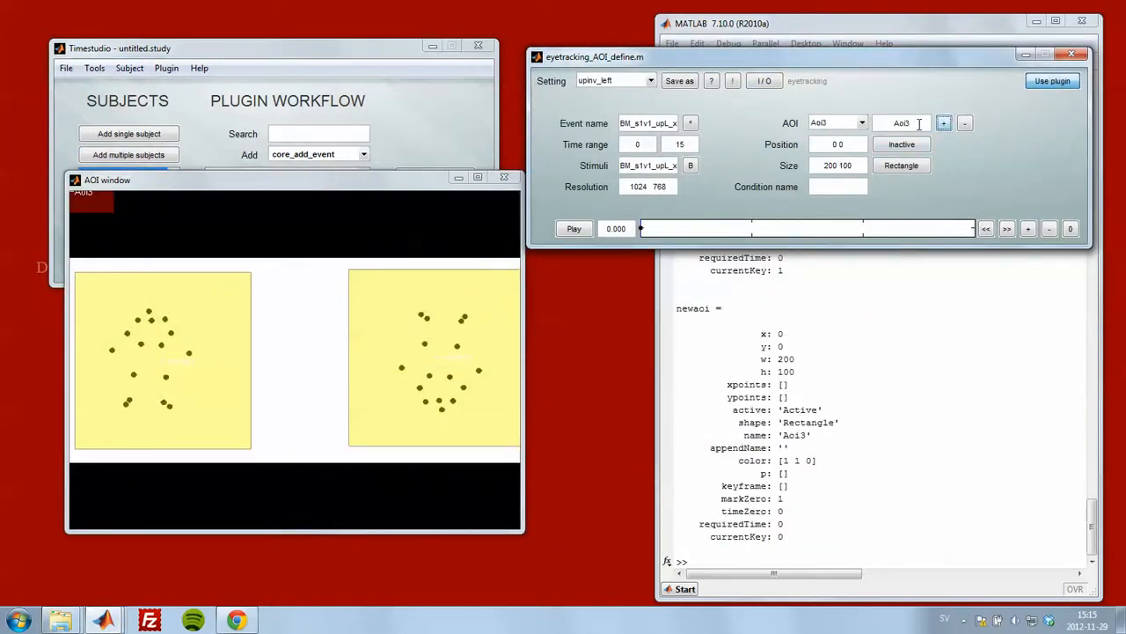
{"action": "double_click", "coordinate": [918, 125]}
{"action": "type", "text": "screen"}
{"action": "key", "text": "Return"}
Make the screen AOI cover the whole stimulus with size 1024 768 and position 512 384.
{"action": "left_click_drag", "start_coordinate": [860, 166], "coordinate": [755, 154]}
{"action": "type", "text": "1024 768"}
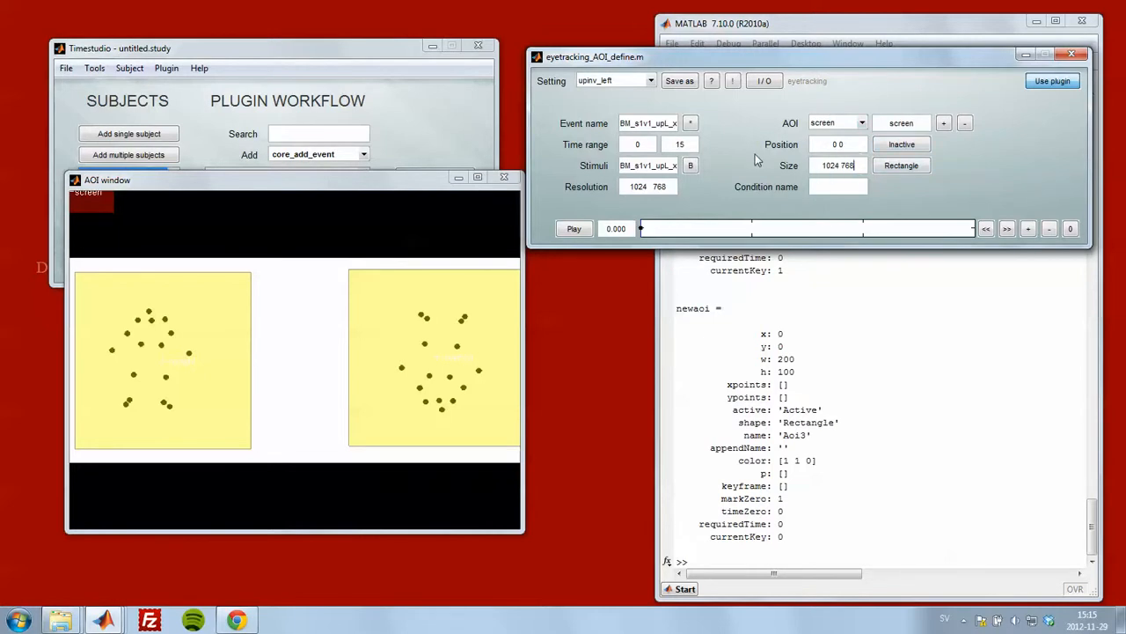
{"action": "key", "text": "Return"}
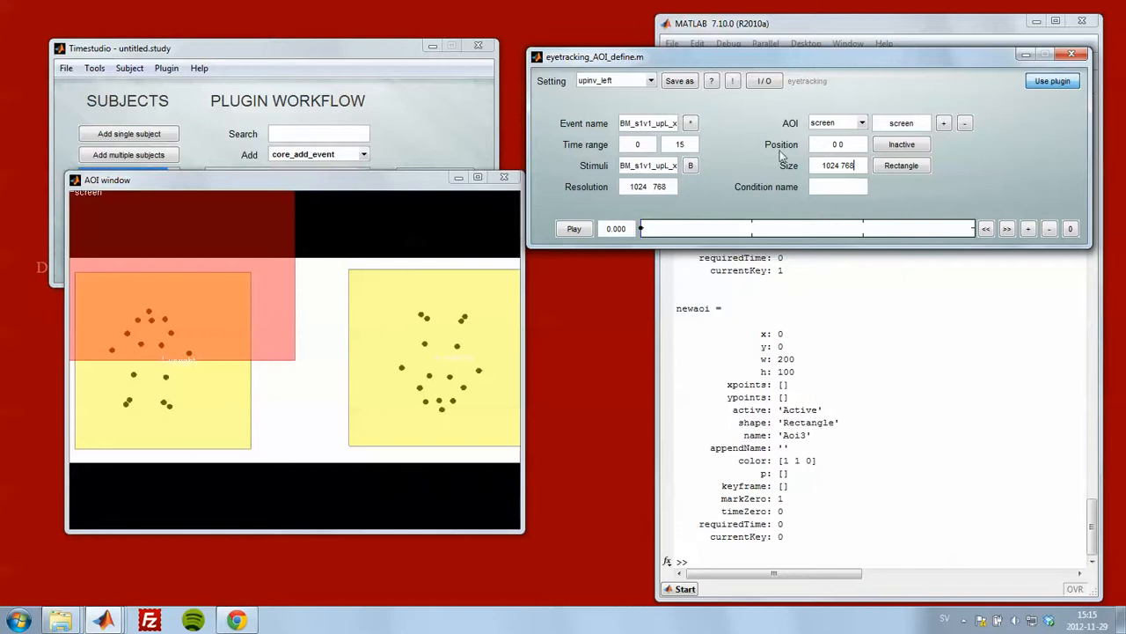
{"action": "left_click_drag", "start_coordinate": [862, 144], "coordinate": [752, 145]}
{"action": "type", "text": "512 384"}
{"action": "key", "text": "Return"}
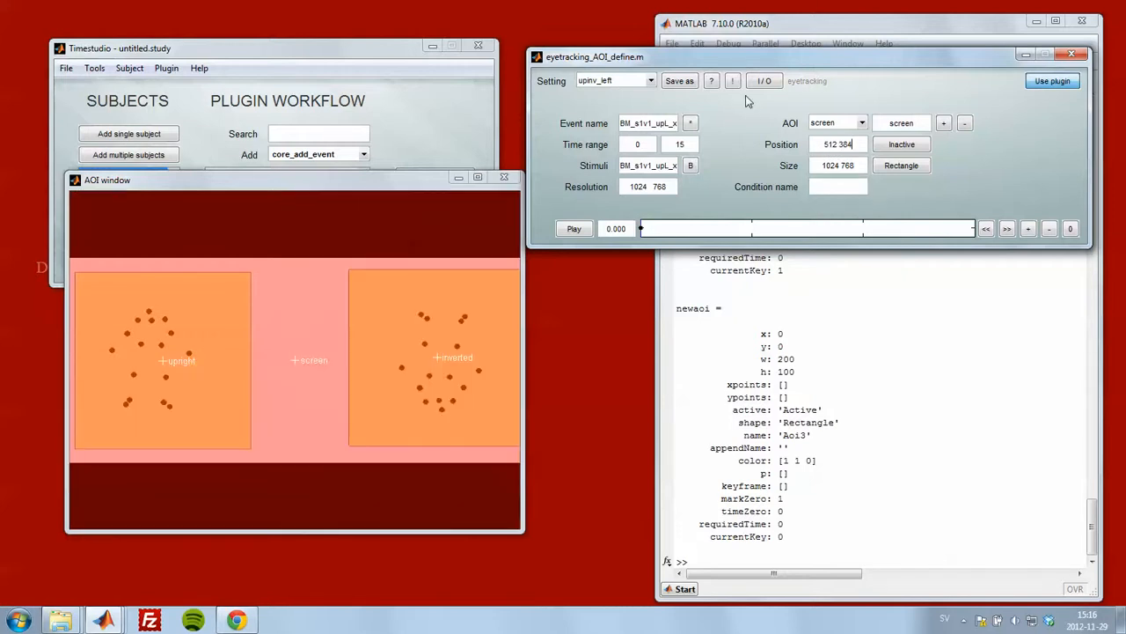
Set the screen AOI to active and apply the updated upinv_left definition to the workflow.
{"action": "left_click", "coordinate": [916, 144]}
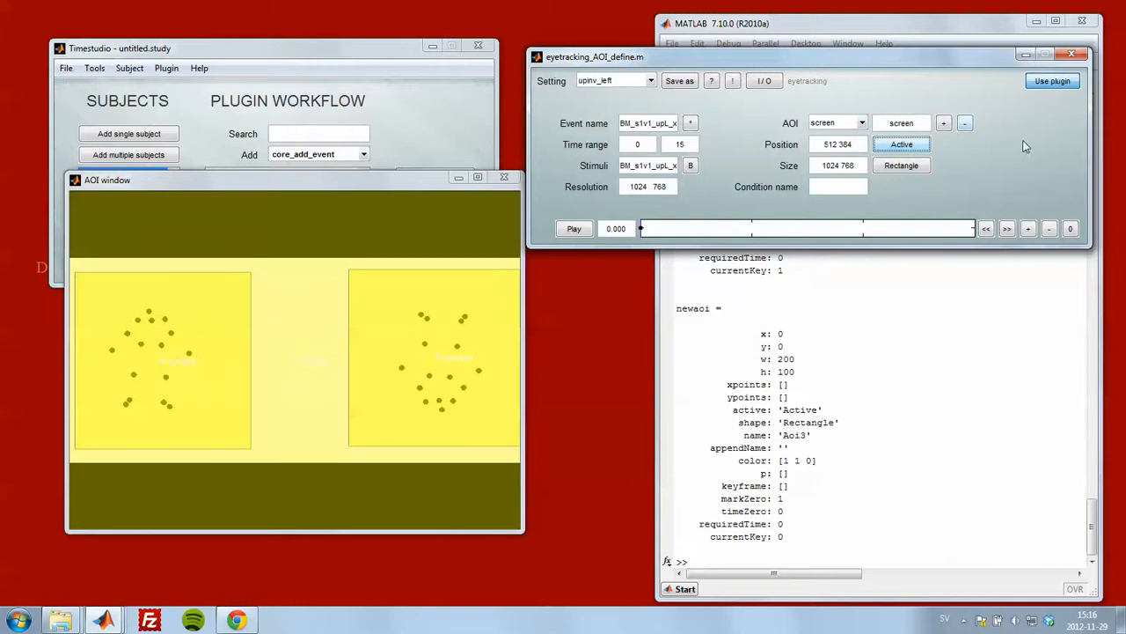
{"action": "left_click", "coordinate": [1052, 82]}
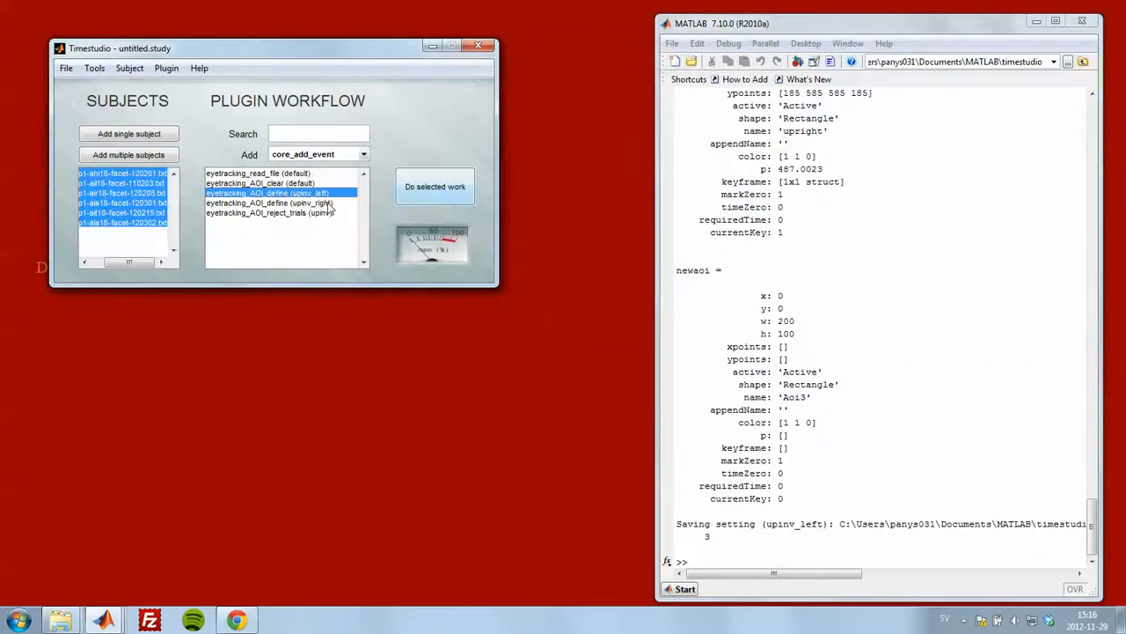
Reopen the upinv_right AOI definition from the workflow and add a third AOI named screen.
{"action": "double_click", "coordinate": [327, 204]}
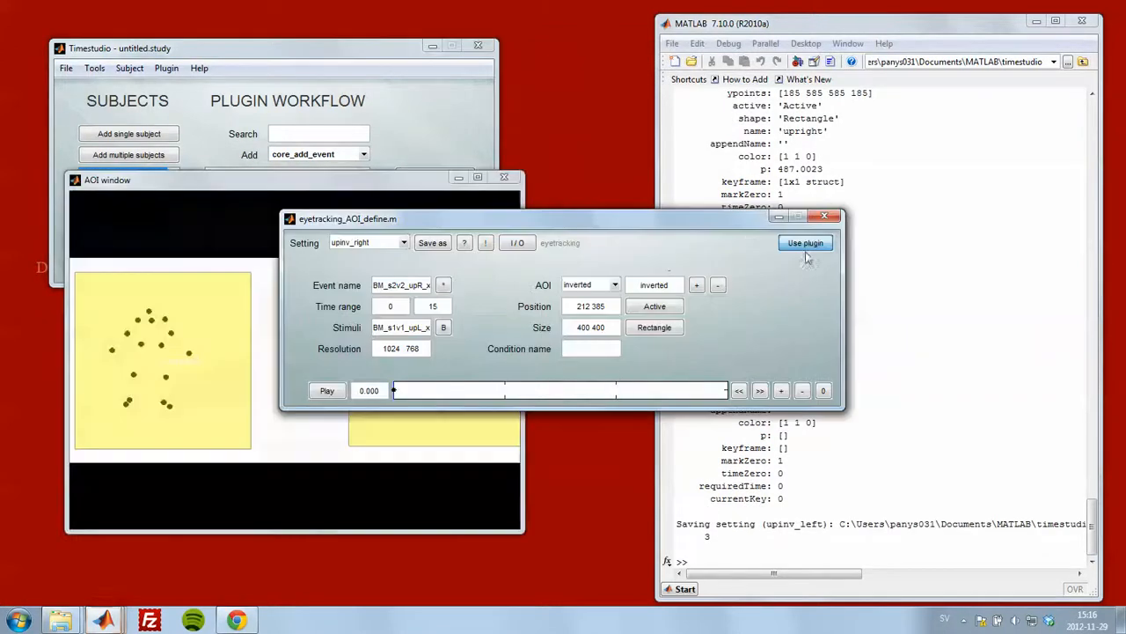
{"action": "left_click_drag", "start_coordinate": [655, 222], "coordinate": [902, 56]}
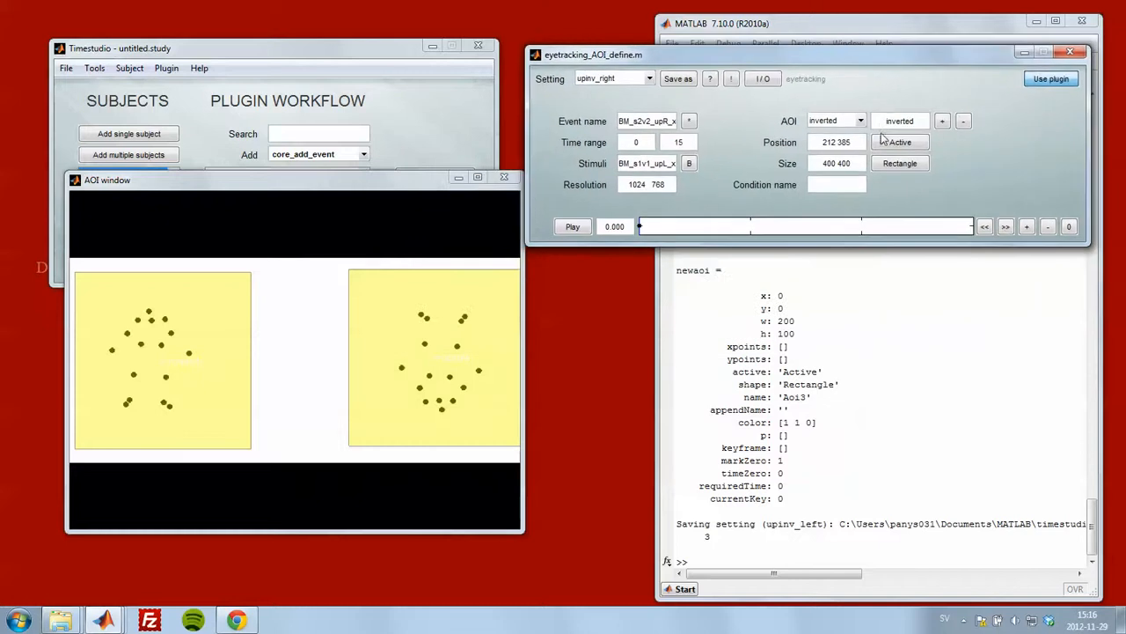
{"action": "left_click", "coordinate": [941, 121]}
{"action": "type", "text": "reen"}
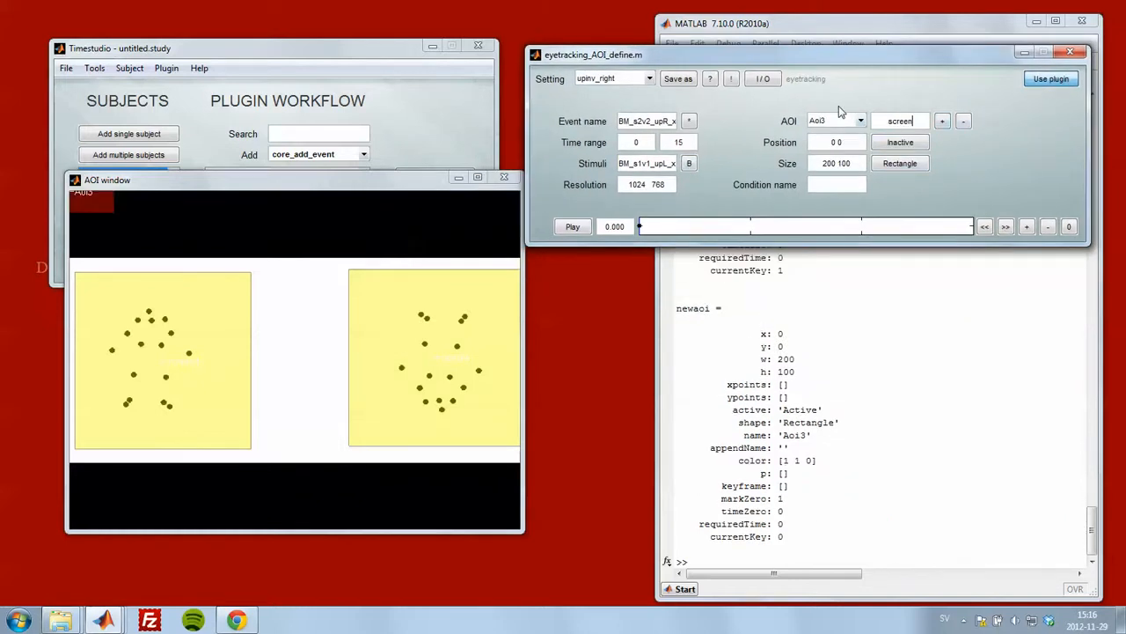
{"action": "key", "text": "Return"}
Set the screen AOI to position 512 384, size 1024 768 and active, and apply the updated upinv_right definition to the workflow.
{"action": "left_click", "coordinate": [823, 142]}
{"action": "key", "text": "BackSpace"}
{"action": "key", "text": "BackSpace"}
{"action": "key", "text": "BackSpace"}
{"action": "type", "text": "512 384"}
{"action": "key", "text": "Tab"}
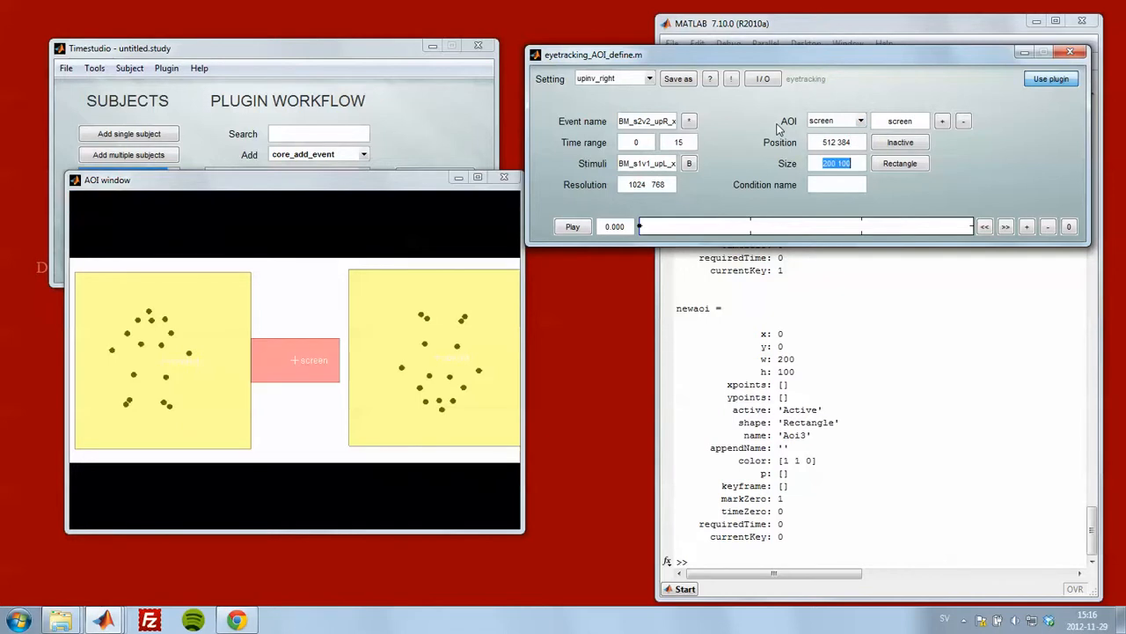
{"action": "type", "text": "1024 768"}
{"action": "key", "text": "Tab"}
{"action": "left_click", "coordinate": [909, 144]}
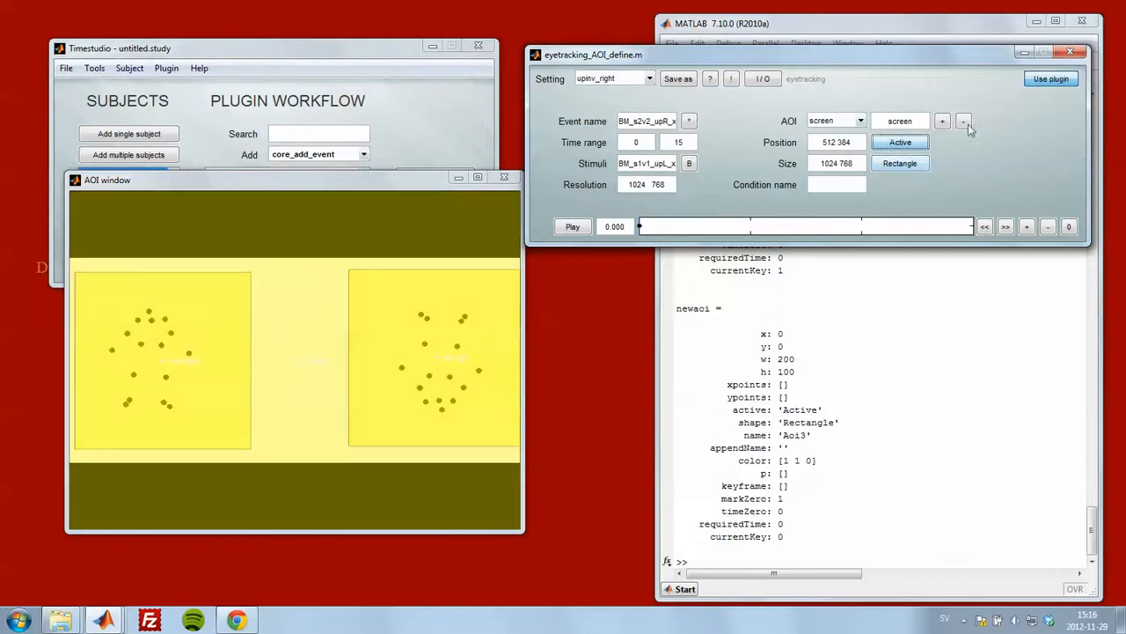
{"action": "left_click", "coordinate": [1051, 78]}
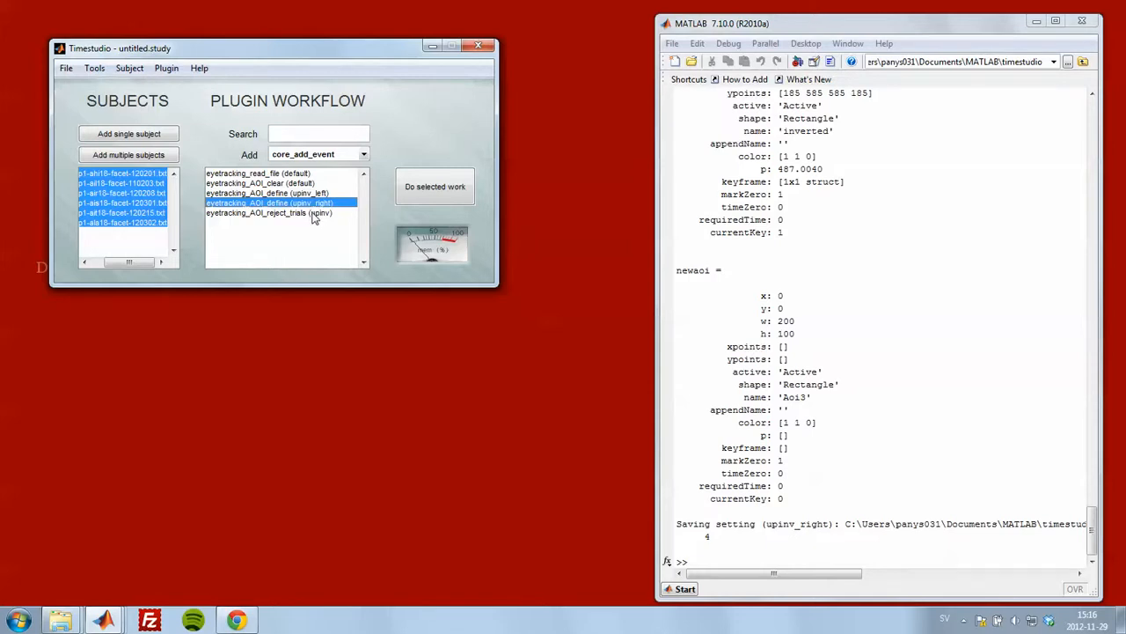
Run the AOI_clear plugin and both AOI_define plugins for all selected subjects.
{"action": "left_click_drag", "start_coordinate": [307, 183], "coordinate": [315, 204]}
{"action": "left_click", "coordinate": [437, 196]}
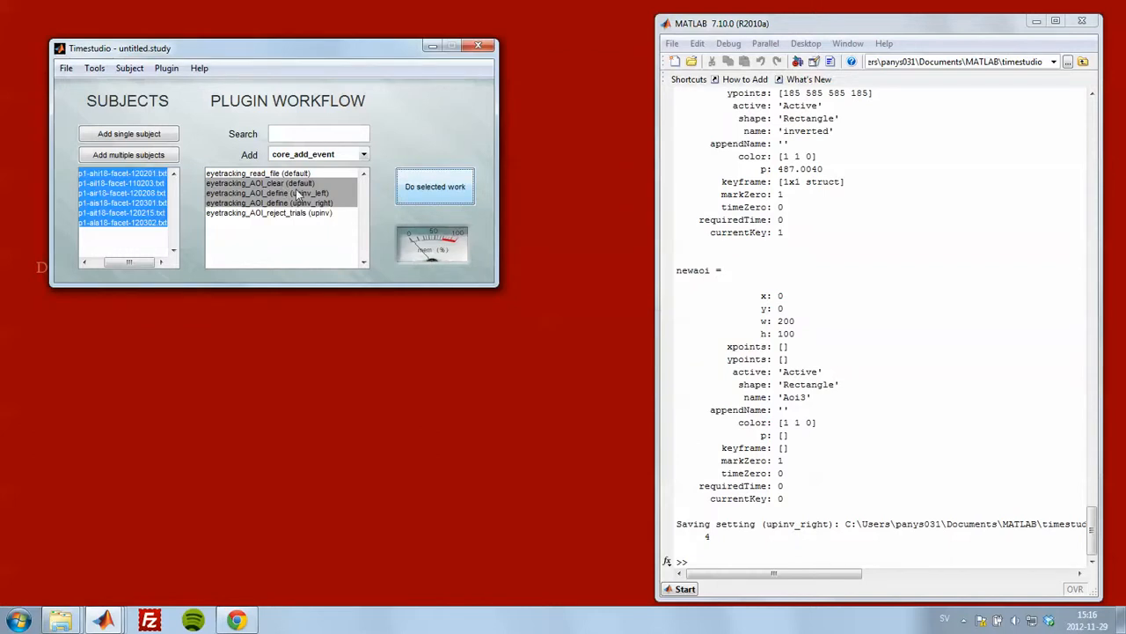
Change the upinv trial rejection to check the screen AOI and reject looking times below 25%, and run it for the selected subjects.
{"action": "double_click", "coordinate": [287, 216]}
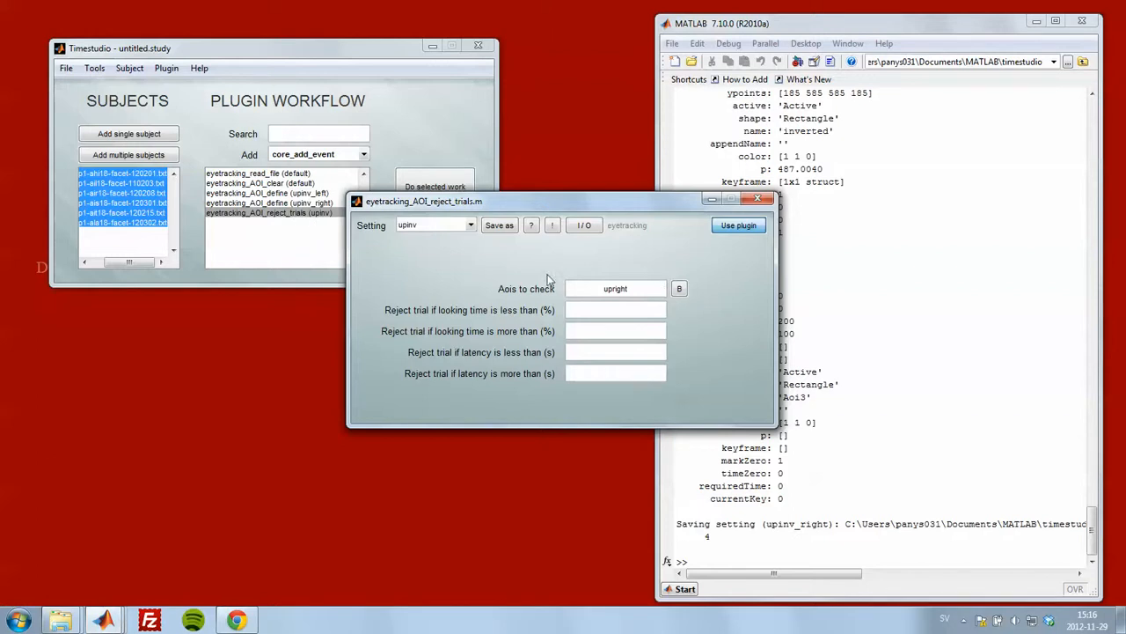
{"action": "left_click", "coordinate": [679, 289]}
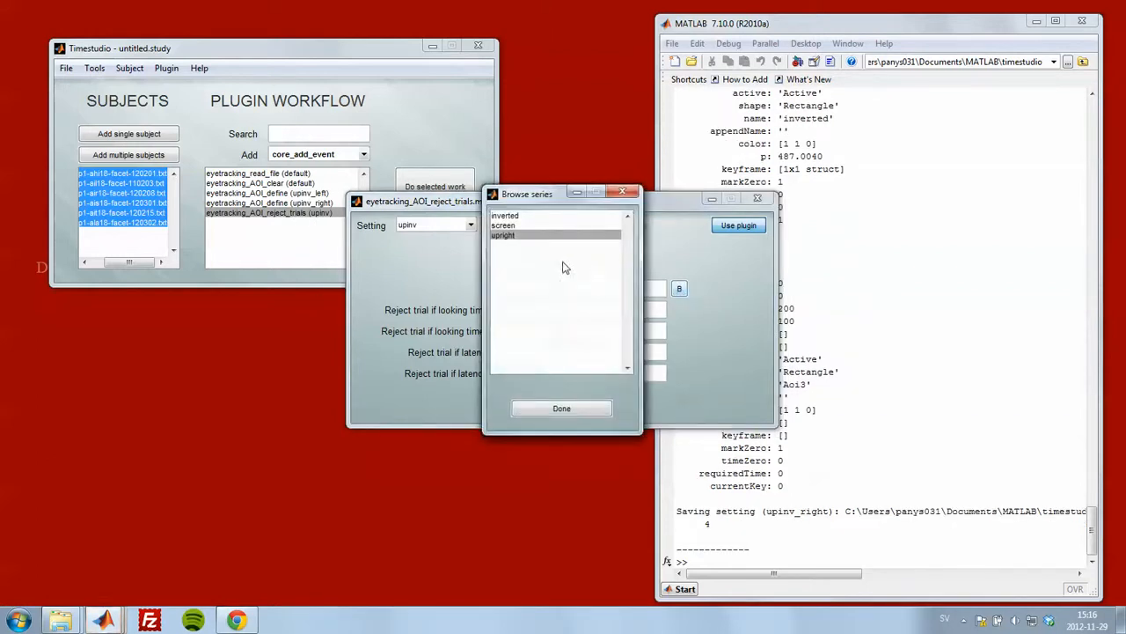
{"action": "left_click", "coordinate": [528, 226]}
{"action": "left_click", "coordinate": [581, 410]}
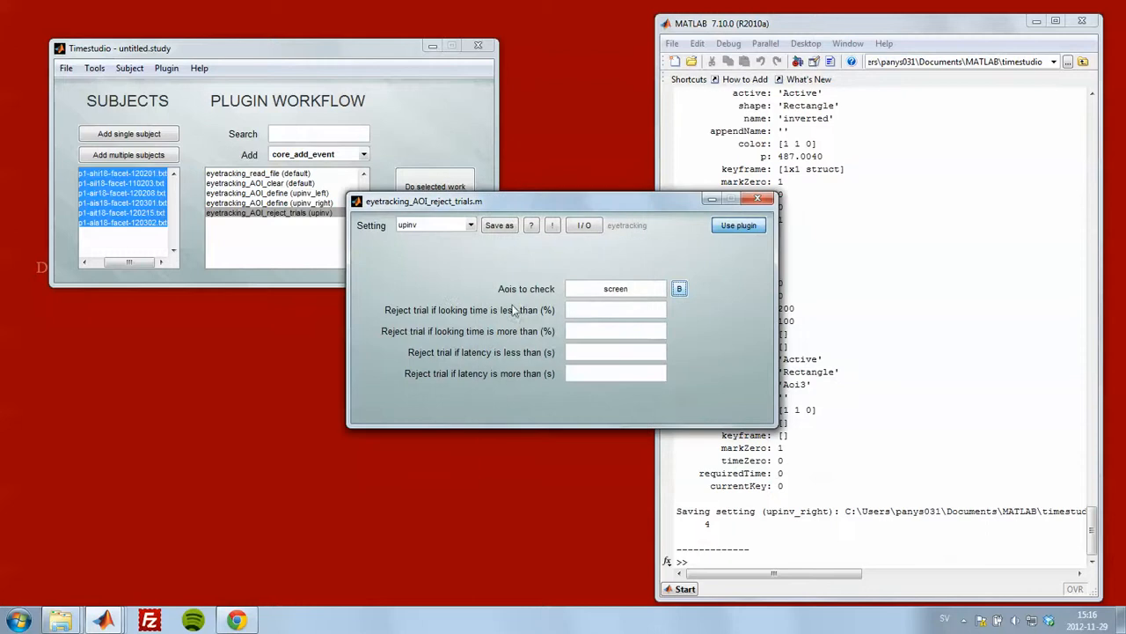
{"action": "left_click", "coordinate": [618, 310]}
{"action": "type", "text": "25"}
{"action": "left_click", "coordinate": [736, 225]}
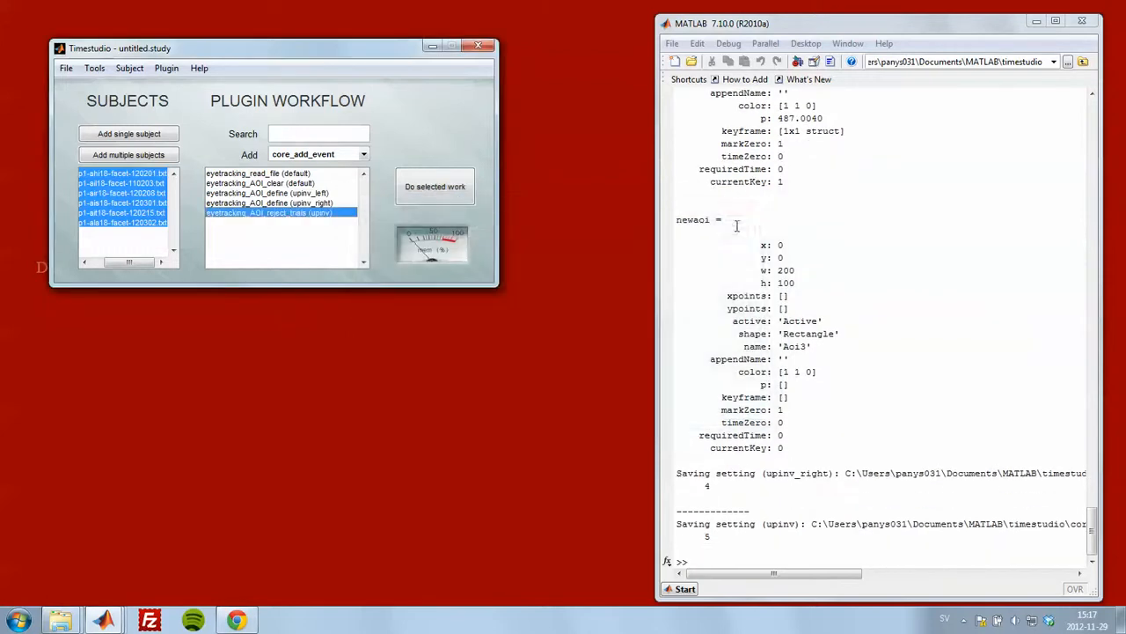
{"action": "left_click", "coordinate": [445, 196]}
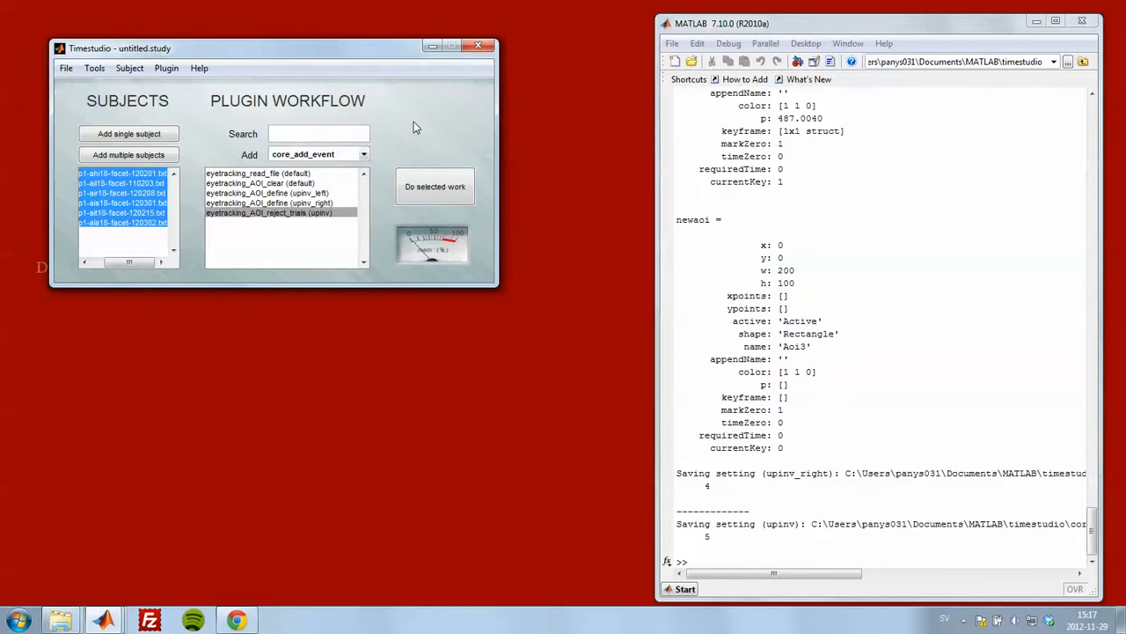
Open the eyetracking_AOI_datacheck overview of trials by subject and move it clear of the MATLAB command output.
{"action": "right_click", "coordinate": [414, 122]}
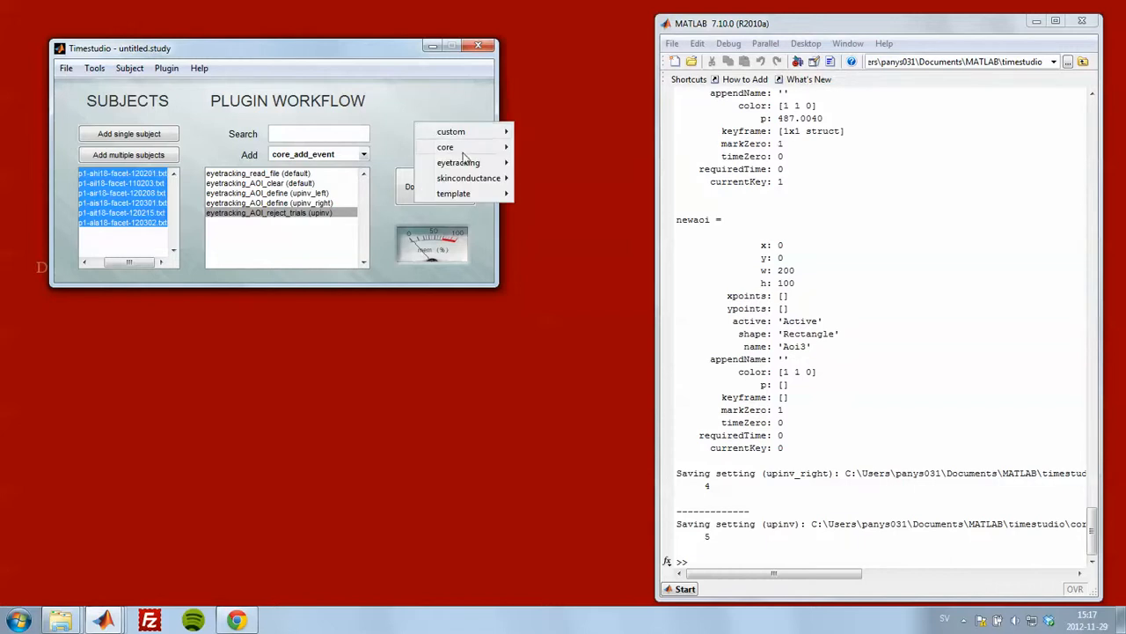
{"action": "mouse_move", "coordinate": [465, 167]}
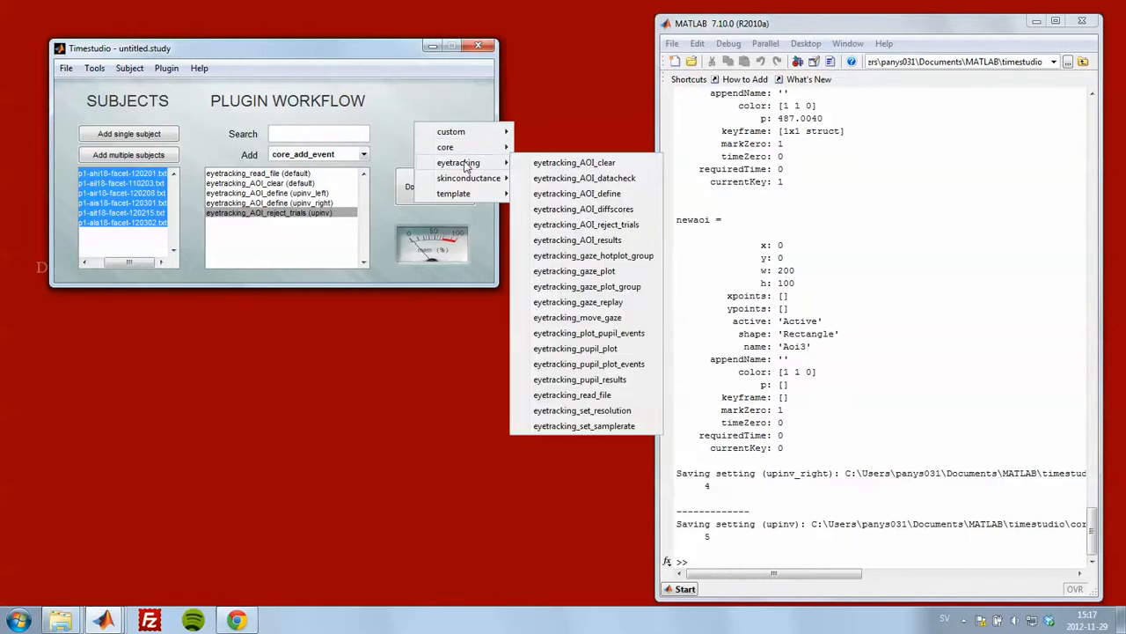
{"action": "left_click", "coordinate": [578, 181]}
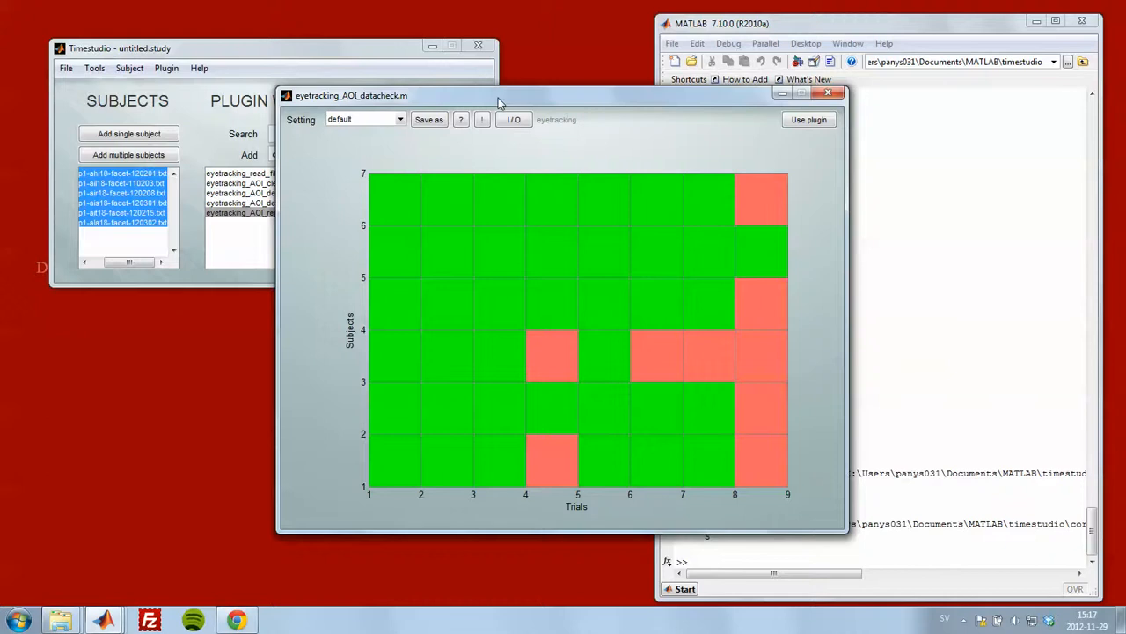
{"action": "left_click_drag", "start_coordinate": [498, 97], "coordinate": [503, 34]}
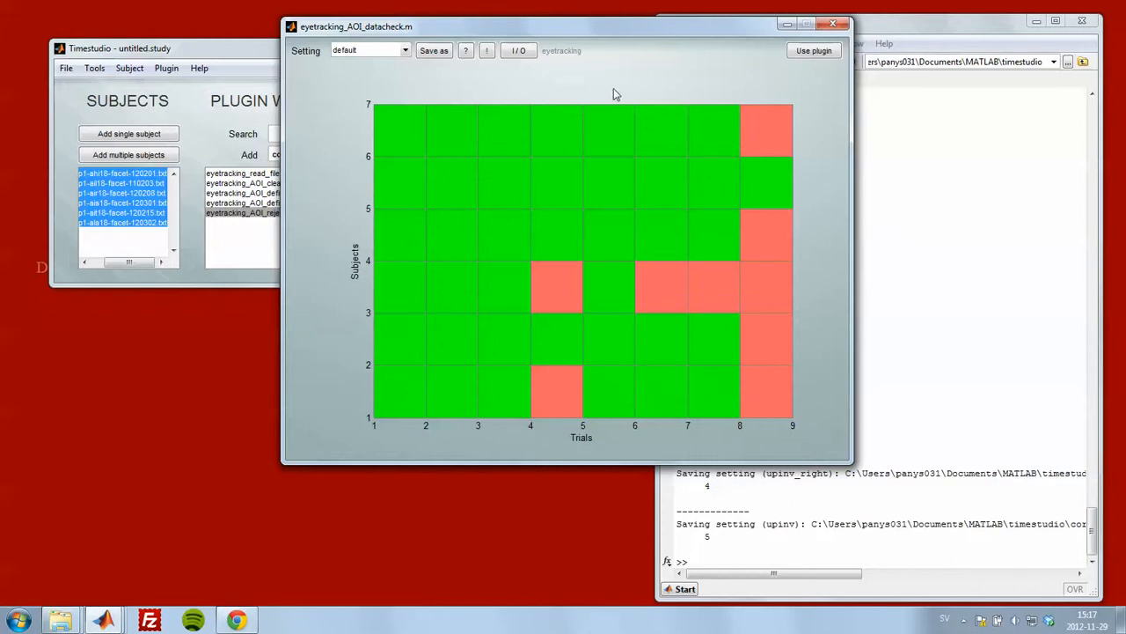
{"action": "left_click_drag", "start_coordinate": [603, 30], "coordinate": [382, 92]}
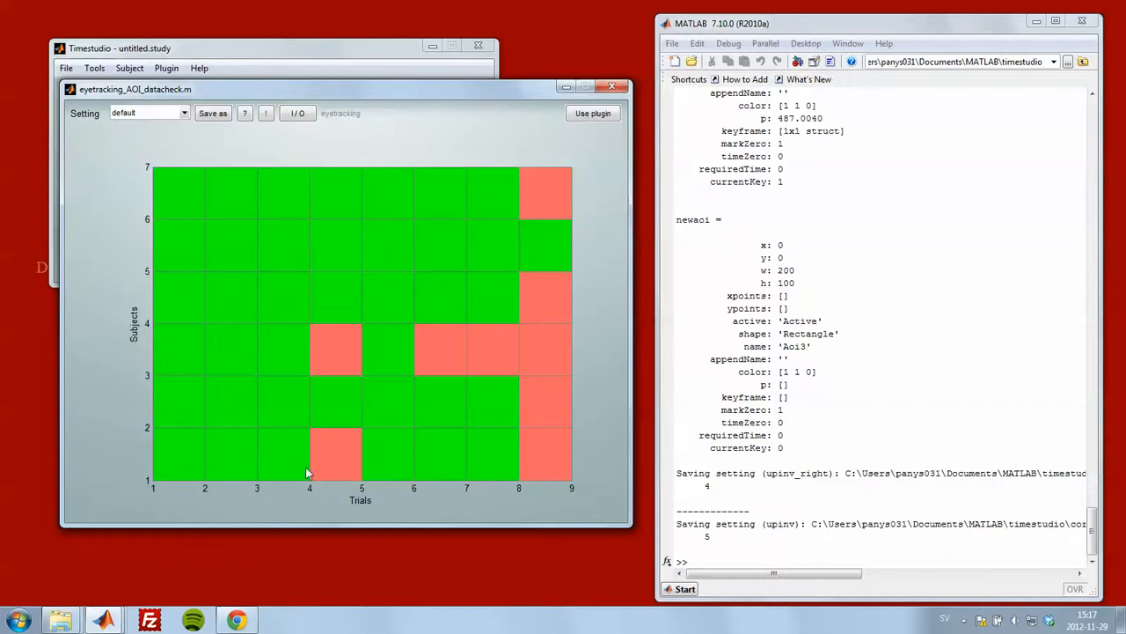
Inspect the gaze plots of several accepted trials across the first five subjects, keeping the plot window beside the trial grid.
{"action": "left_click", "coordinate": [186, 454]}
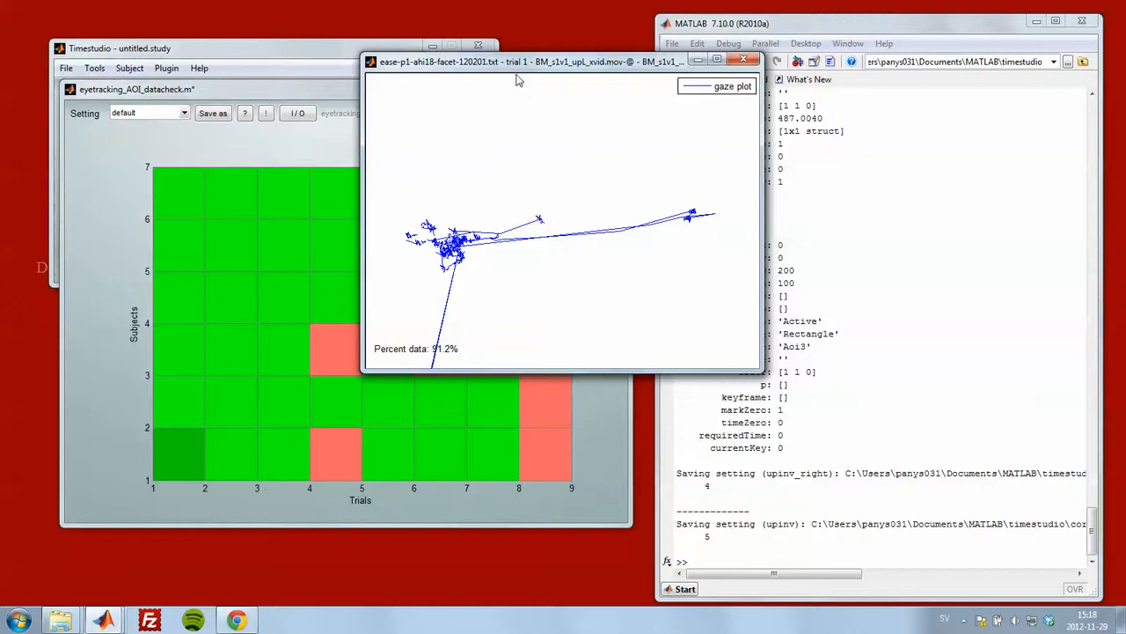
{"action": "left_click_drag", "start_coordinate": [516, 63], "coordinate": [815, 138]}
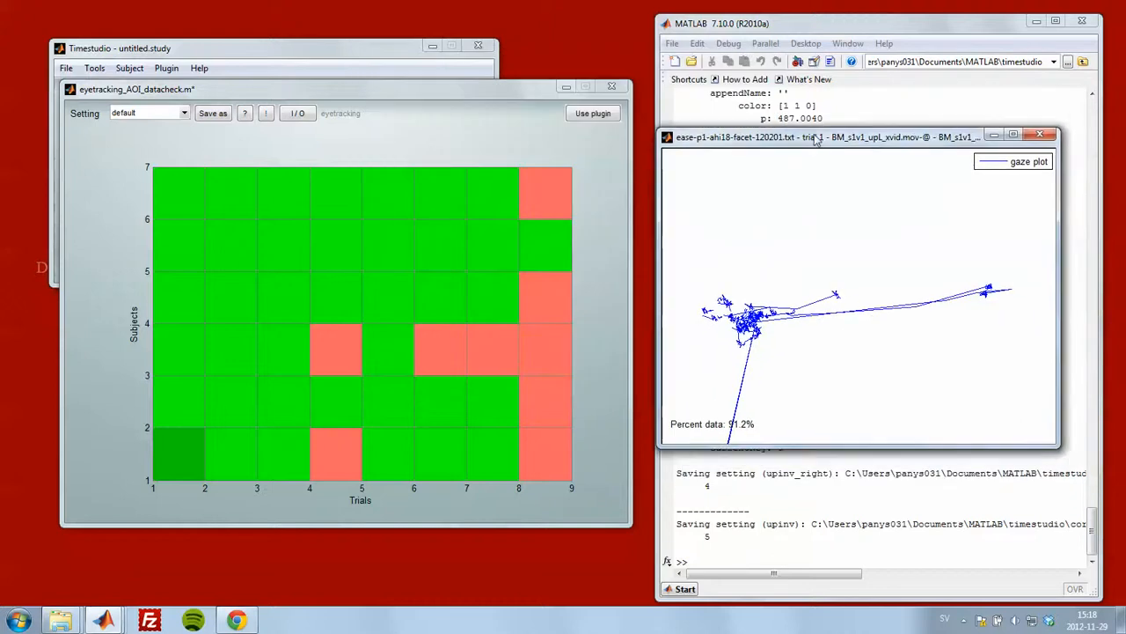
{"action": "left_click", "coordinate": [236, 444]}
{"action": "left_click", "coordinate": [274, 447]}
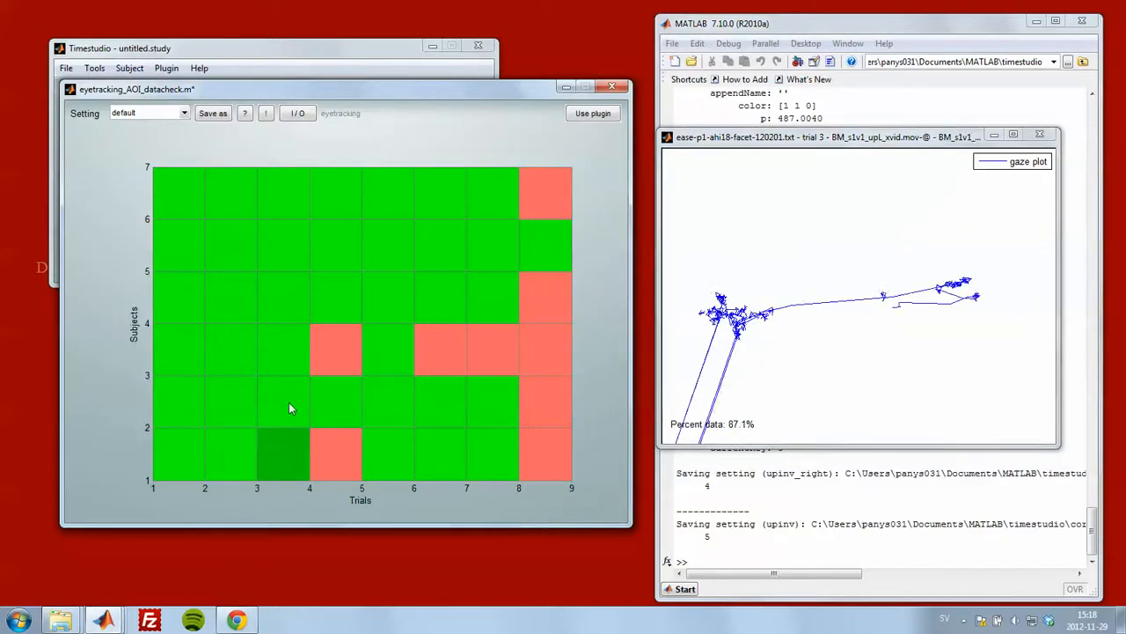
{"action": "left_click", "coordinate": [290, 402]}
{"action": "left_click", "coordinate": [248, 393]}
{"action": "left_click", "coordinate": [235, 349]}
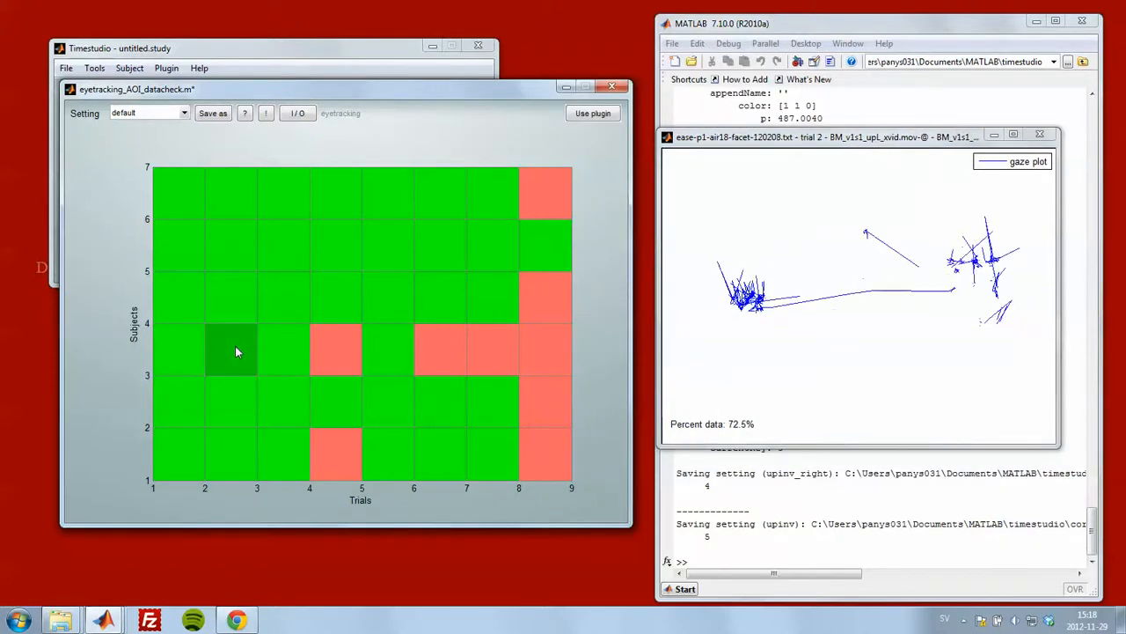
{"action": "left_click", "coordinate": [228, 301]}
{"action": "left_click", "coordinate": [296, 300]}
{"action": "left_click", "coordinate": [300, 253]}
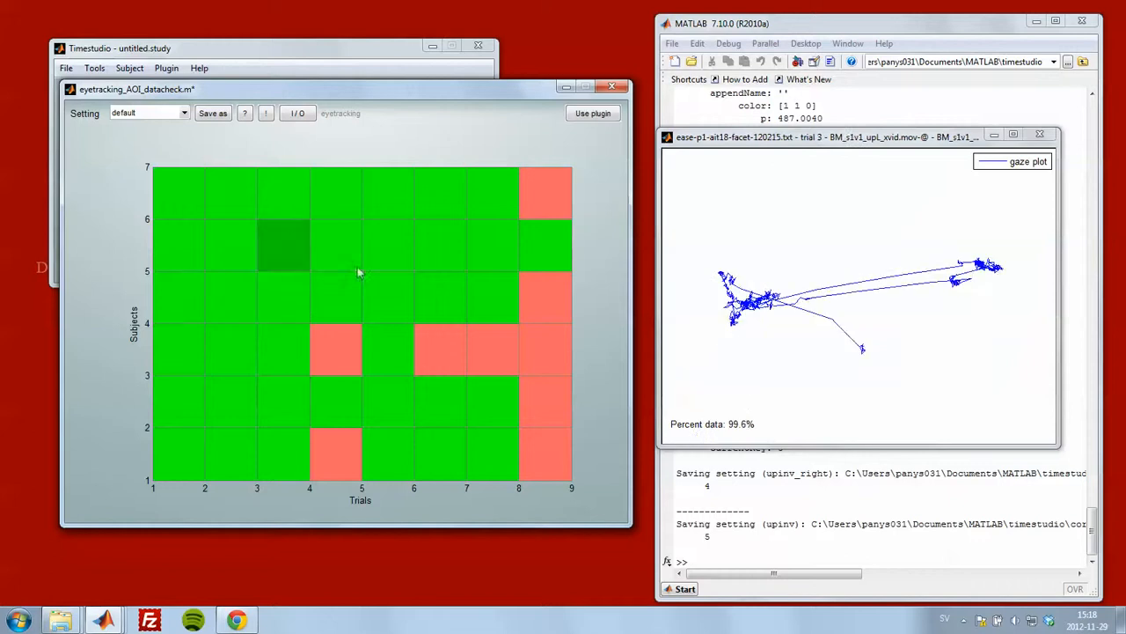
{"action": "left_click", "coordinate": [438, 244]}
{"action": "left_click", "coordinate": [498, 245]}
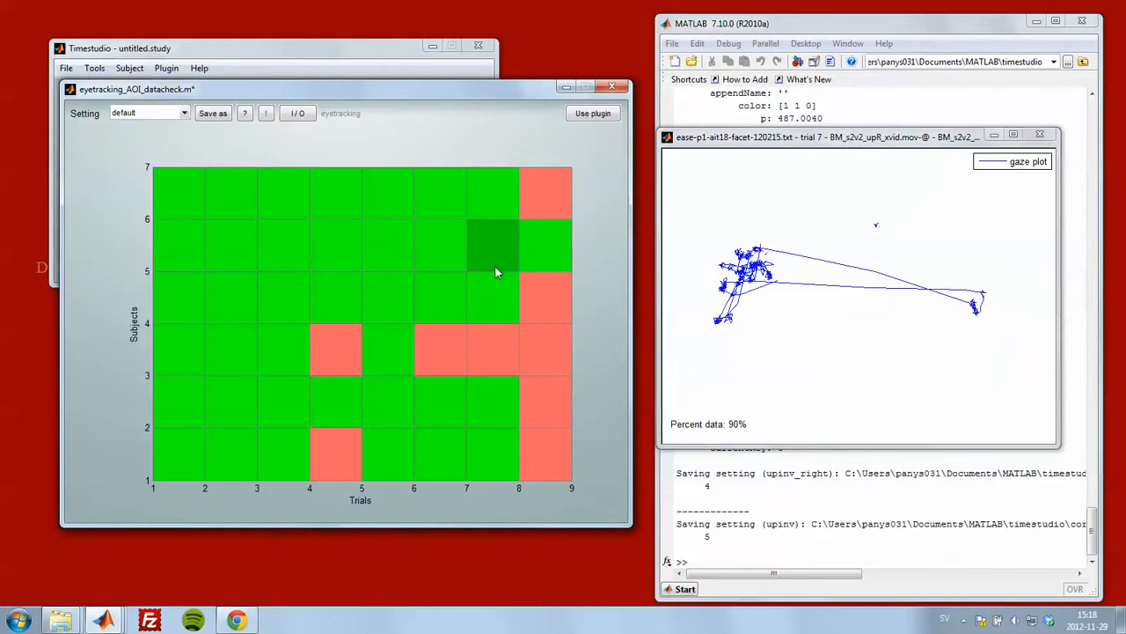
Inspect the gaze plots of the third subject's rejected trials 6 to 8 and the fourth subject's trials 8 and 7.
{"action": "left_click", "coordinate": [433, 346]}
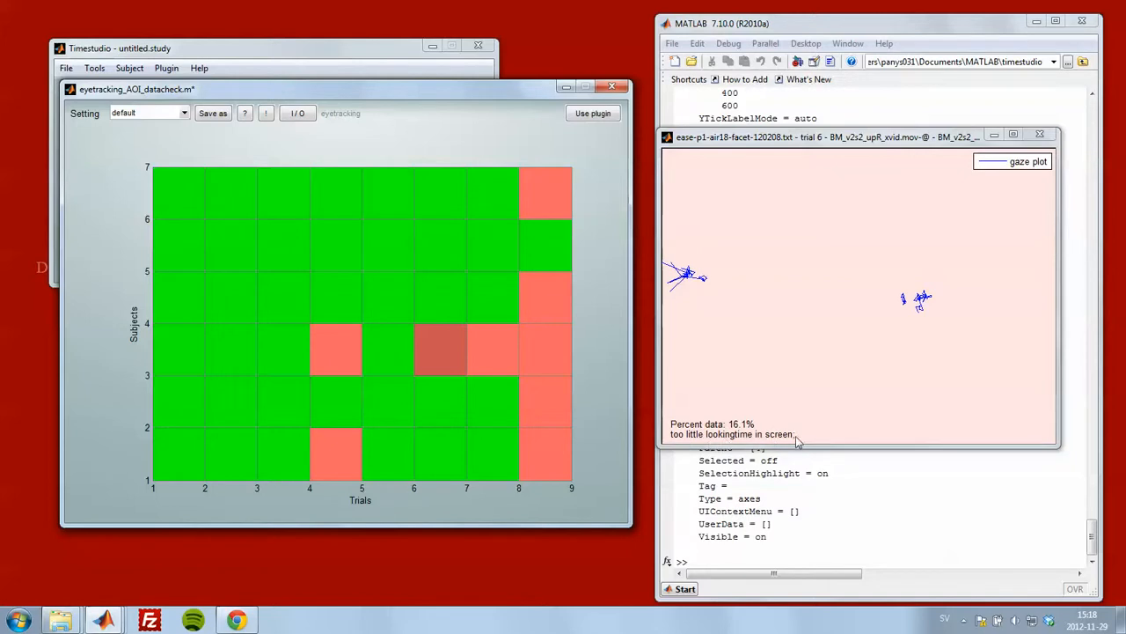
{"action": "left_click", "coordinate": [489, 354]}
{"action": "left_click", "coordinate": [537, 350]}
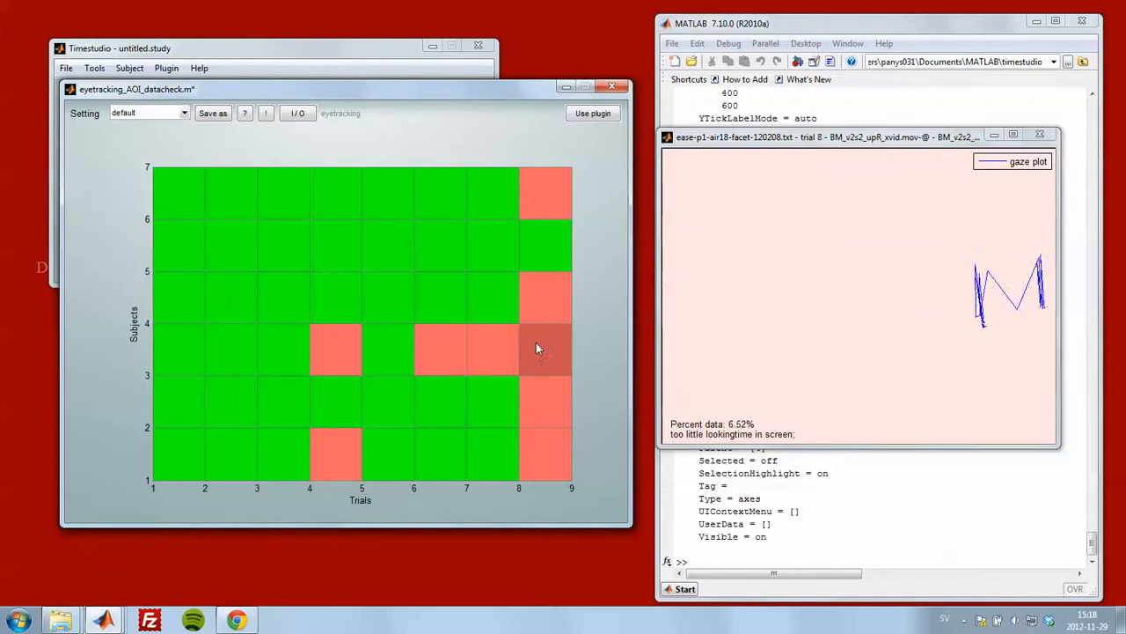
{"action": "left_click", "coordinate": [534, 303]}
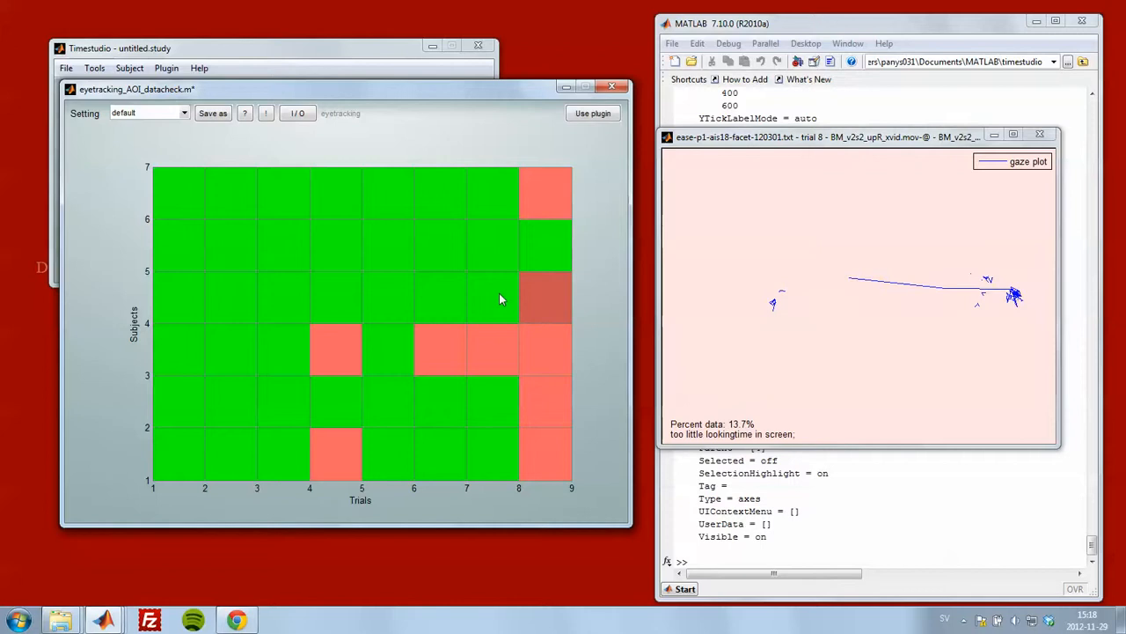
{"action": "left_click", "coordinate": [498, 295]}
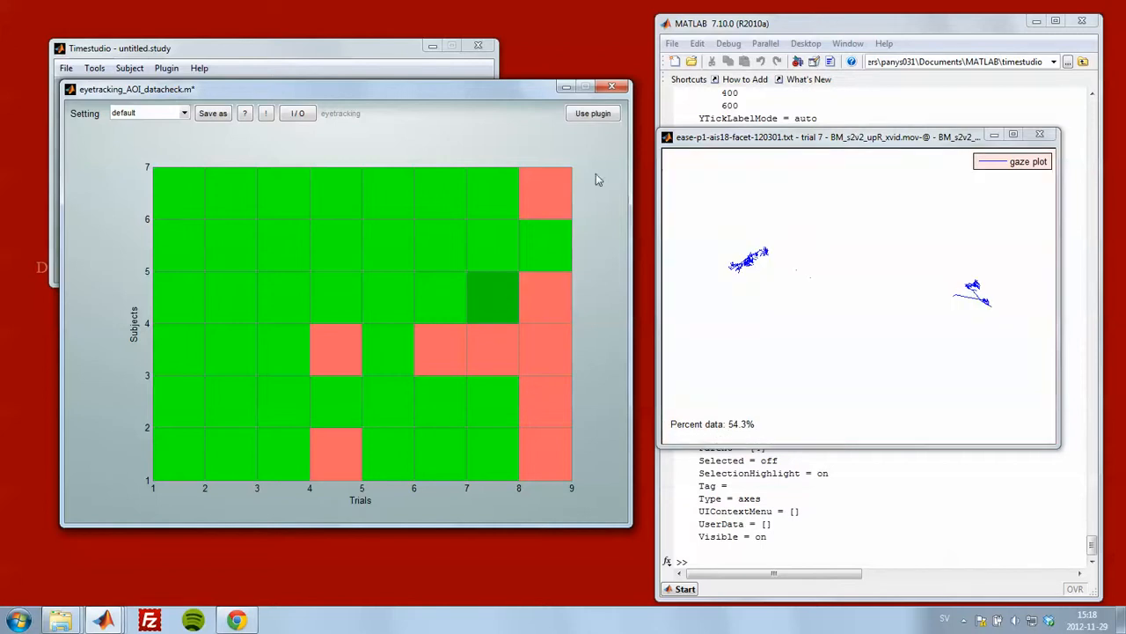
Read the short keys in the eyetracking_AOI_datacheck help, including changing subject and toggling pupil and gaze modes, and close the help.
{"action": "left_click", "coordinate": [246, 113]}
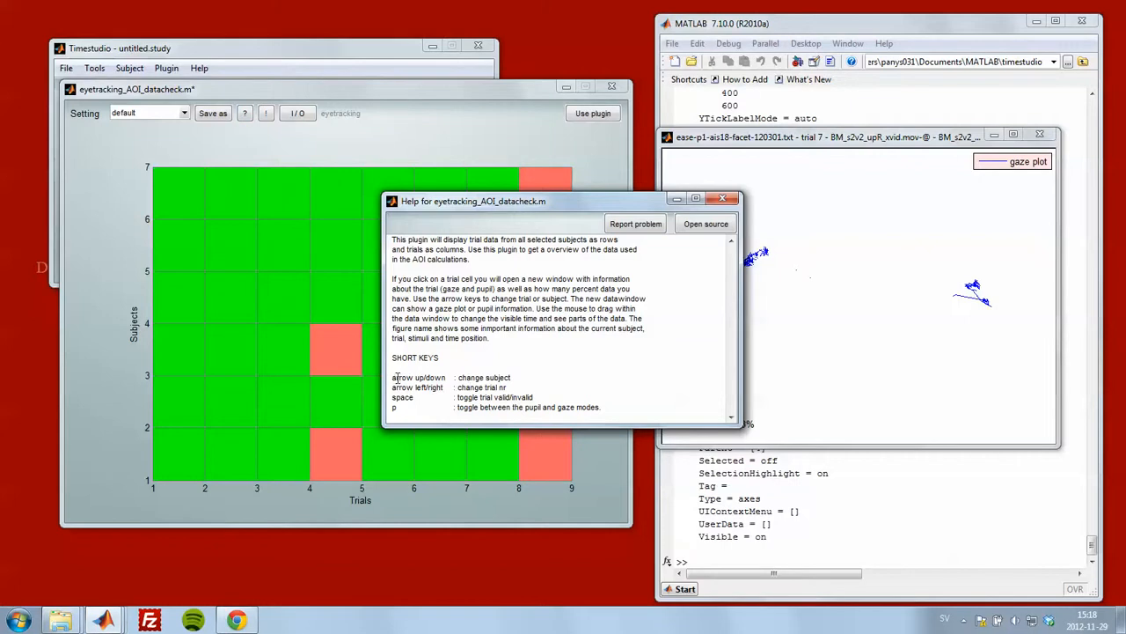
{"action": "left_click_drag", "start_coordinate": [392, 376], "coordinate": [461, 377]}
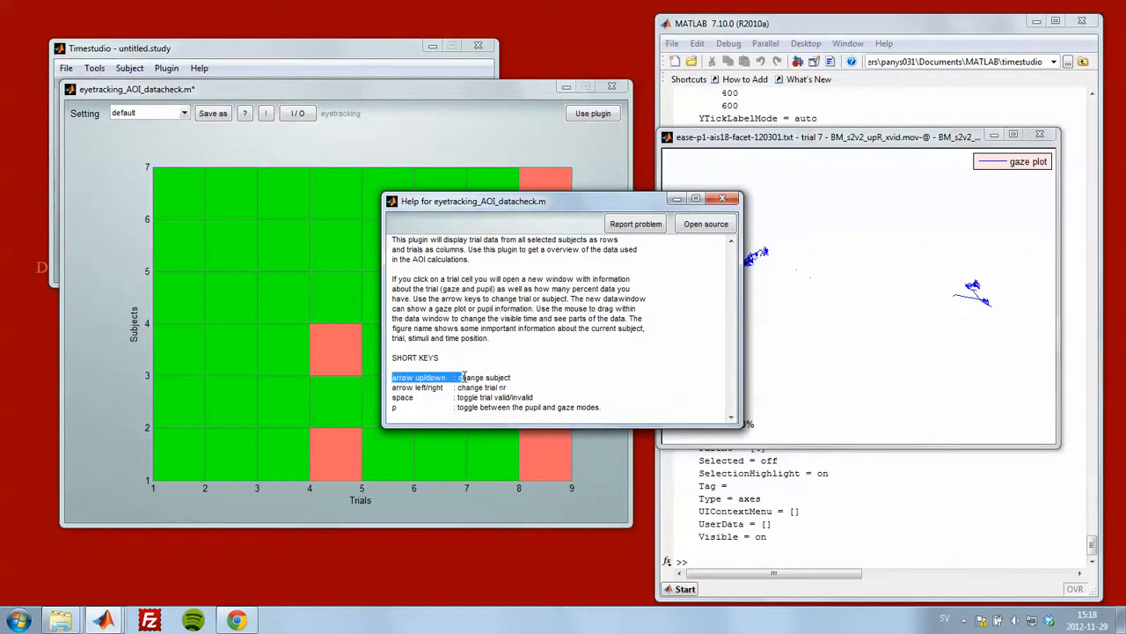
{"action": "left_click", "coordinate": [521, 376]}
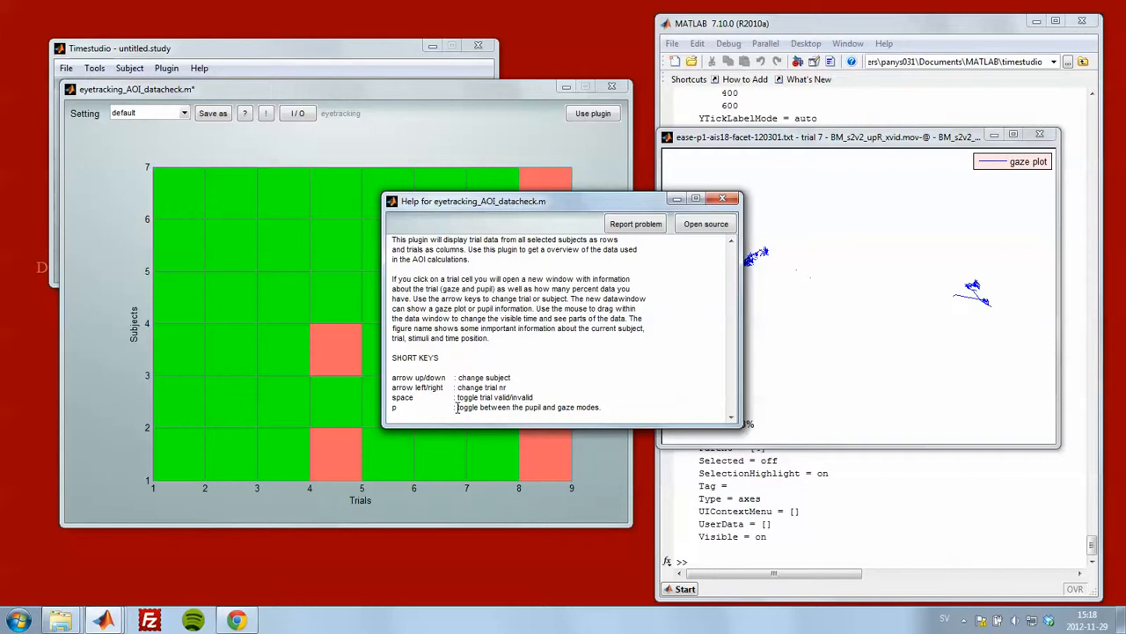
{"action": "left_click_drag", "start_coordinate": [454, 406], "coordinate": [604, 408]}
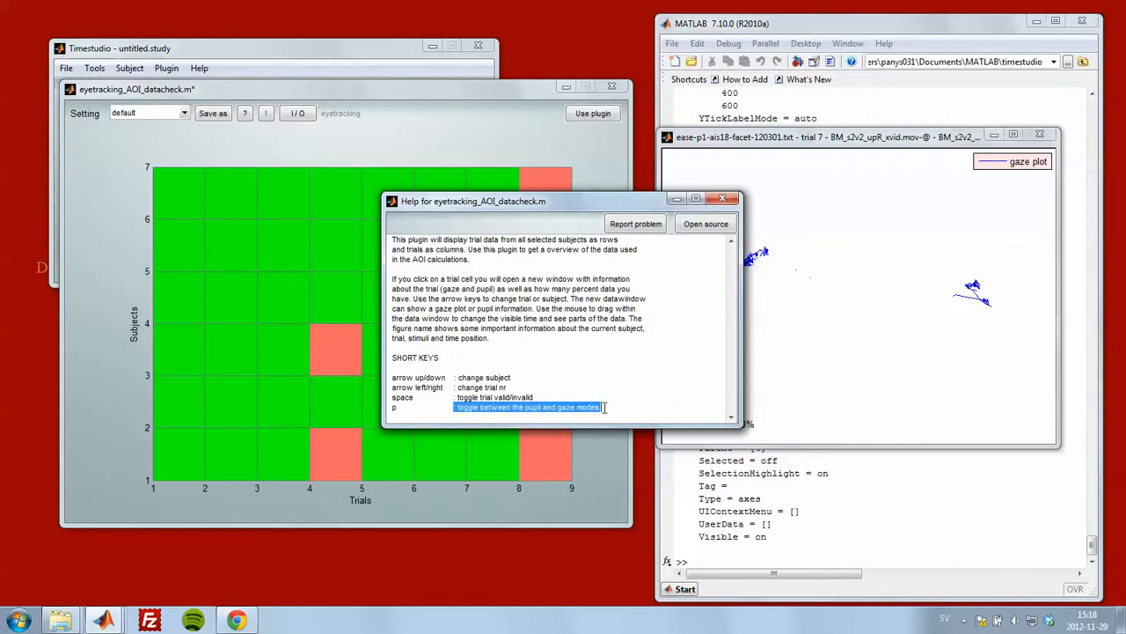
{"action": "left_click", "coordinate": [616, 406]}
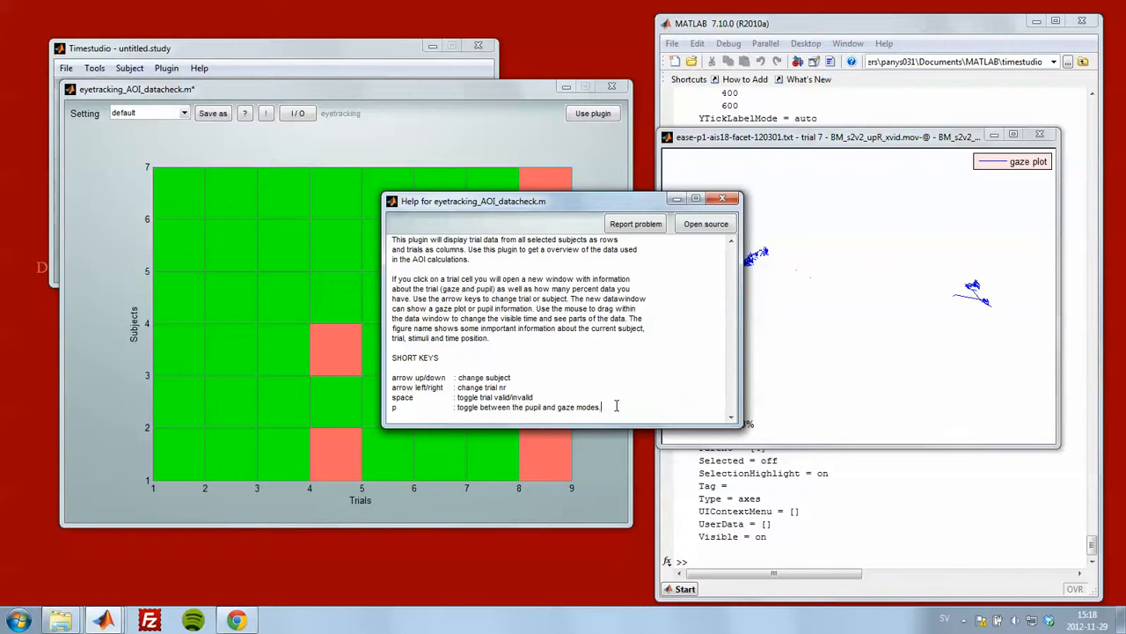
{"action": "left_click", "coordinate": [724, 202]}
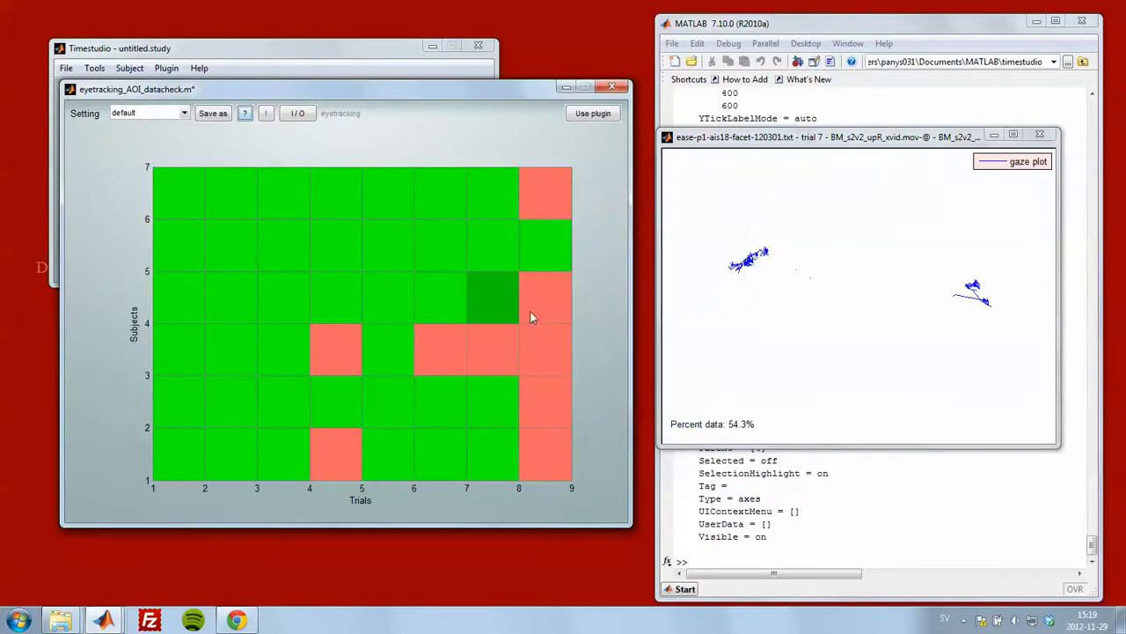
Switch the fourth subject's trial 7 plot to pupil mode and step back to trial 5.
{"action": "left_click", "coordinate": [489, 287]}
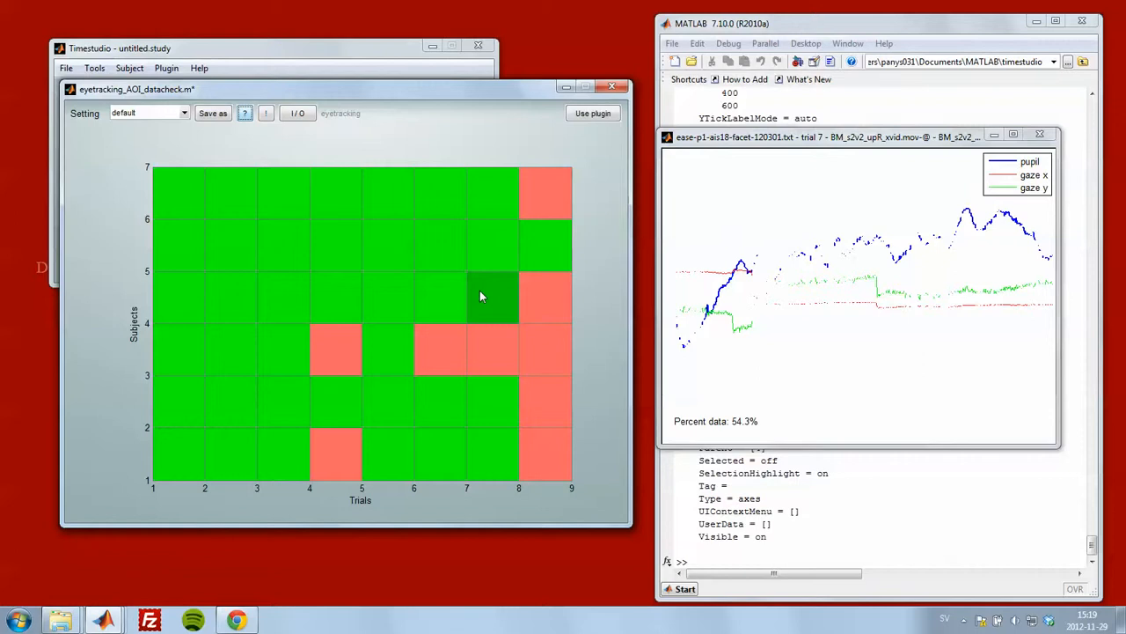
{"action": "key", "text": "Left"}
{"action": "key", "text": "Left"}
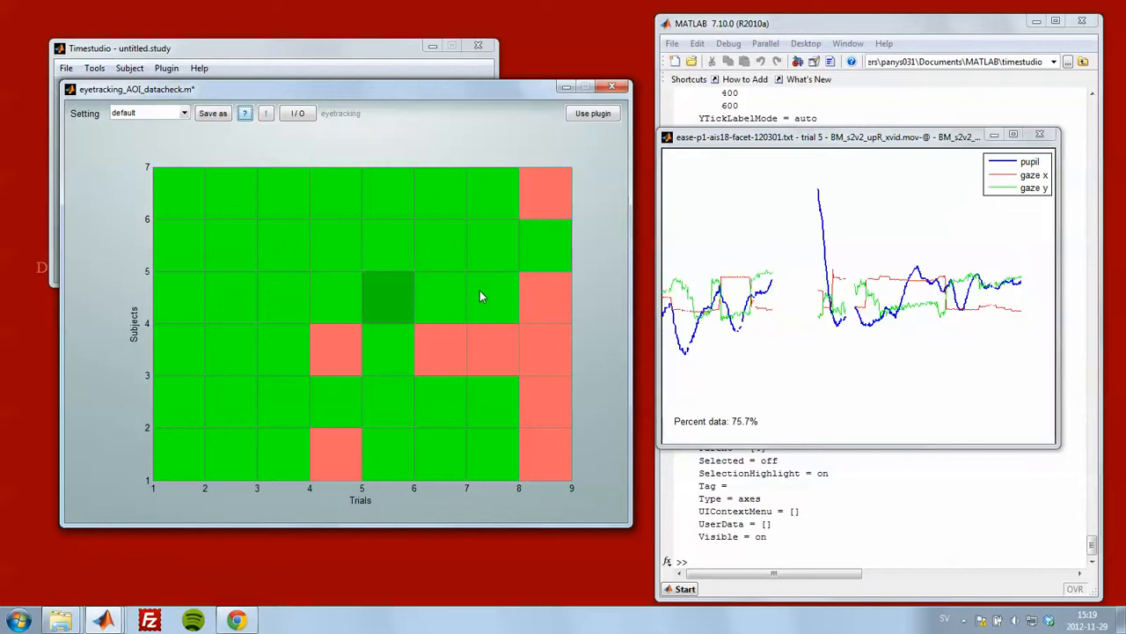
Step through the pupil and gaze plots of trials 6, 7 and 8 across the first three subjects, ending on the third subject's trial 4.
{"action": "key", "text": "Down"}
{"action": "key", "text": "Down"}
{"action": "key", "text": "Right"}
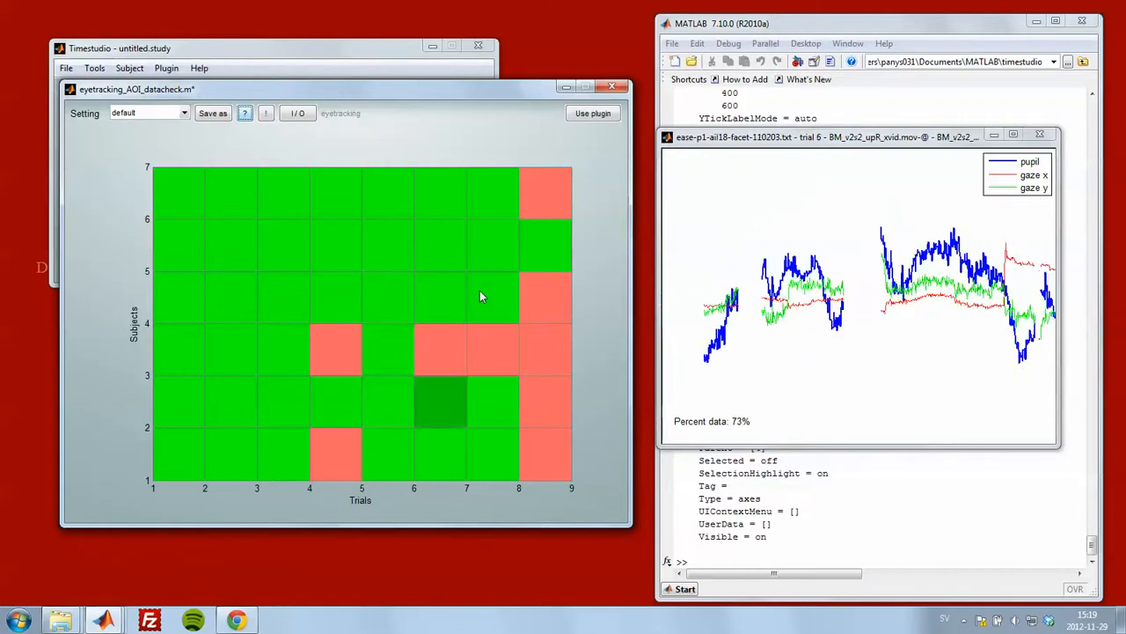
{"action": "key", "text": "Right"}
{"action": "key", "text": "Down"}
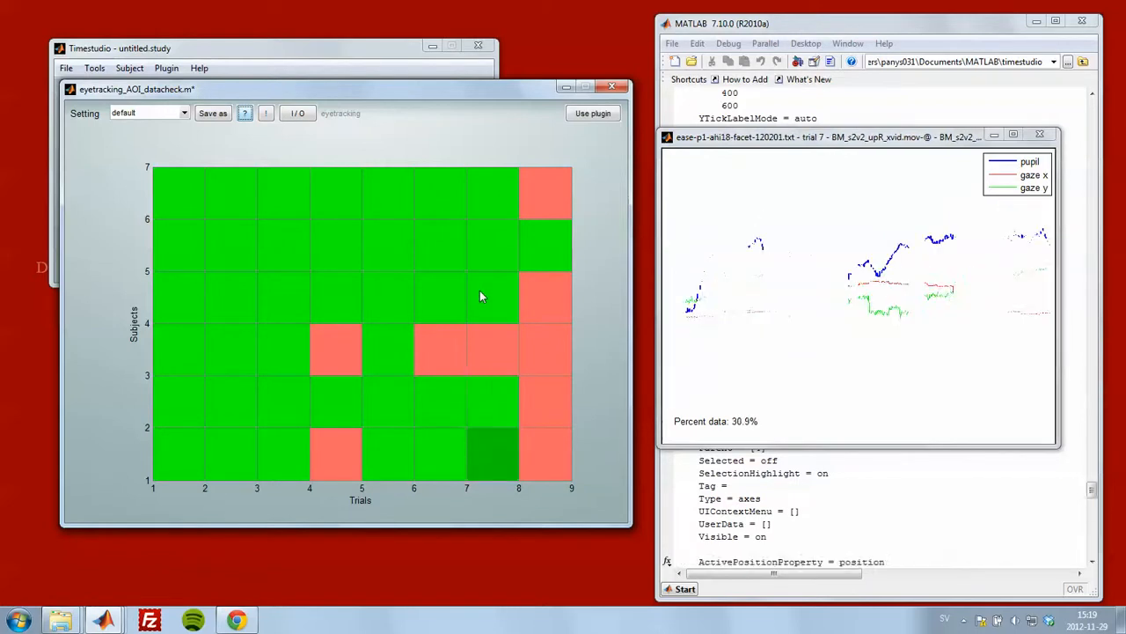
{"action": "key", "text": "Right"}
{"action": "key", "text": "Up"}
{"action": "key", "text": "Up"}
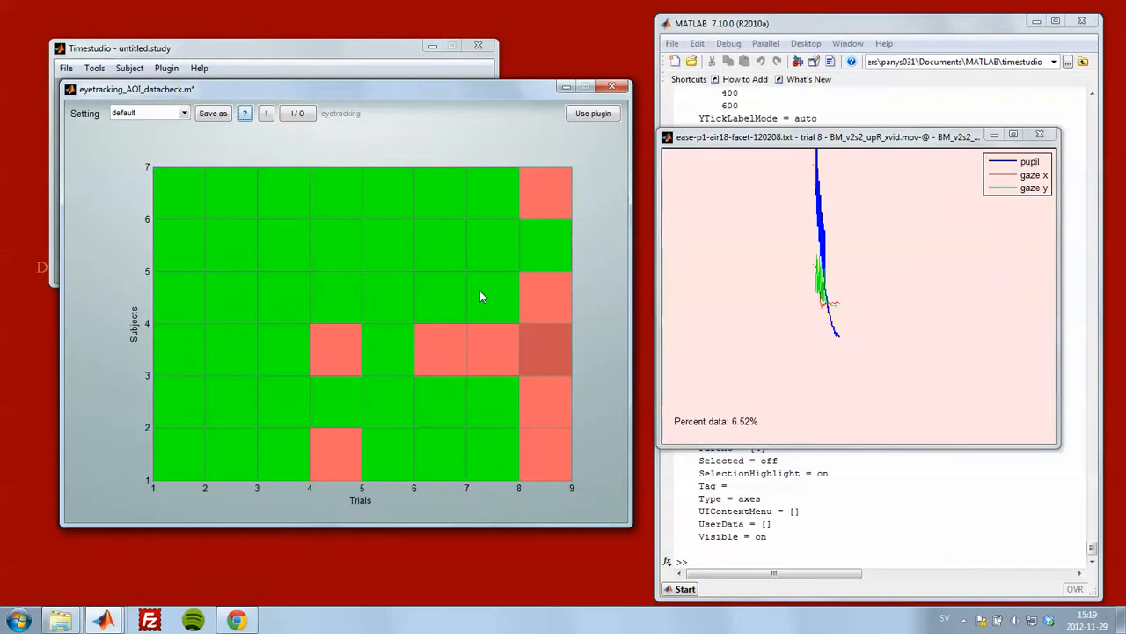
{"action": "key", "text": "Left"}
{"action": "key", "text": "Left"}
{"action": "key", "text": "Left"}
{"action": "key", "text": "Left"}
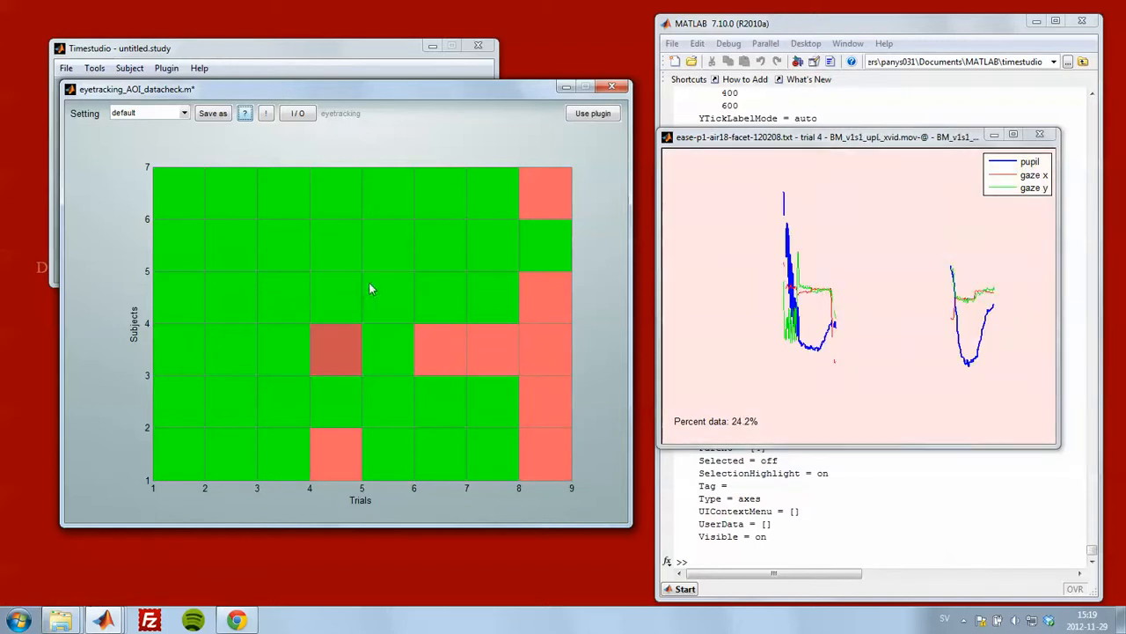
Inspect the pupil and gaze plots of the sixth subject's trials 1 to 4, and close the eyetracking_AOI_datacheck plugin.
{"action": "left_click", "coordinate": [180, 199]}
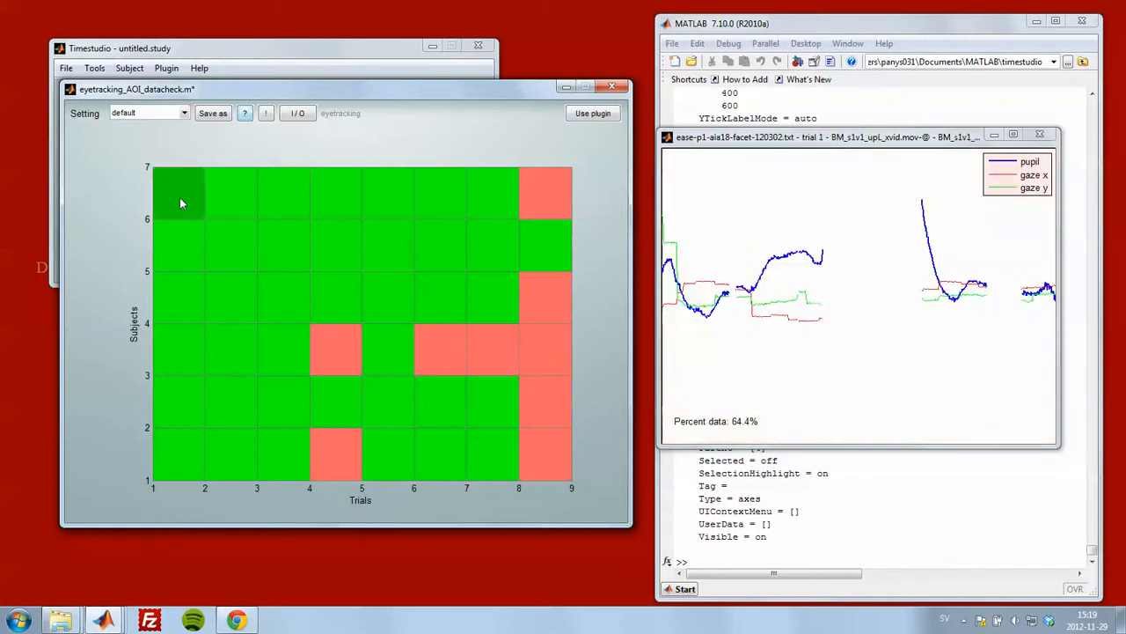
{"action": "left_click", "coordinate": [247, 202]}
{"action": "left_click", "coordinate": [287, 200]}
{"action": "left_click", "coordinate": [354, 198]}
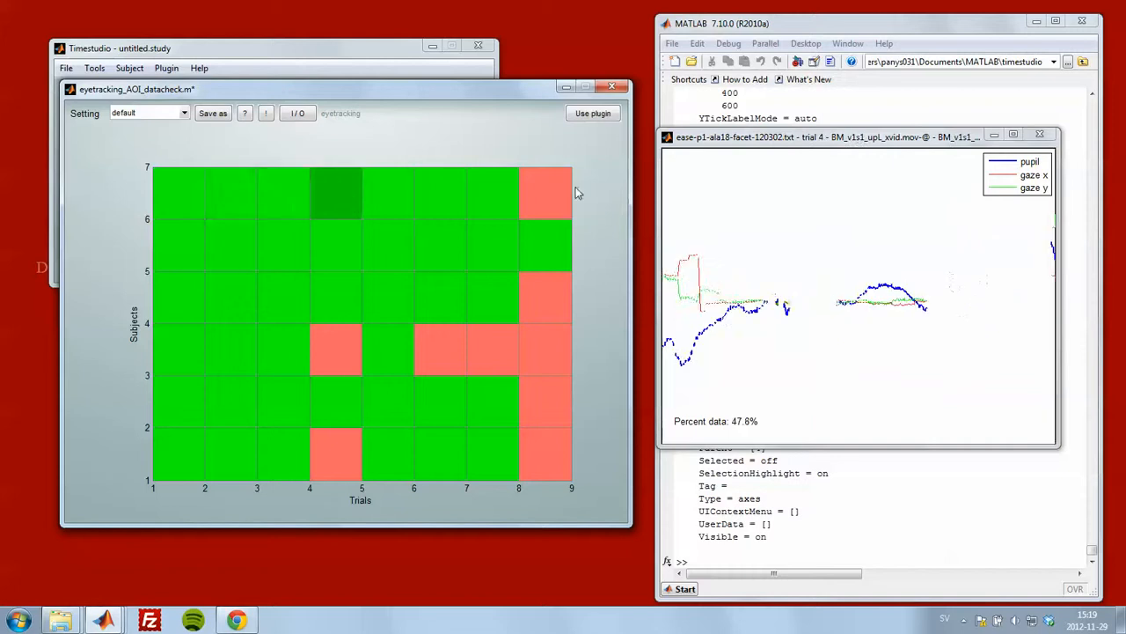
{"action": "left_click", "coordinate": [612, 88]}
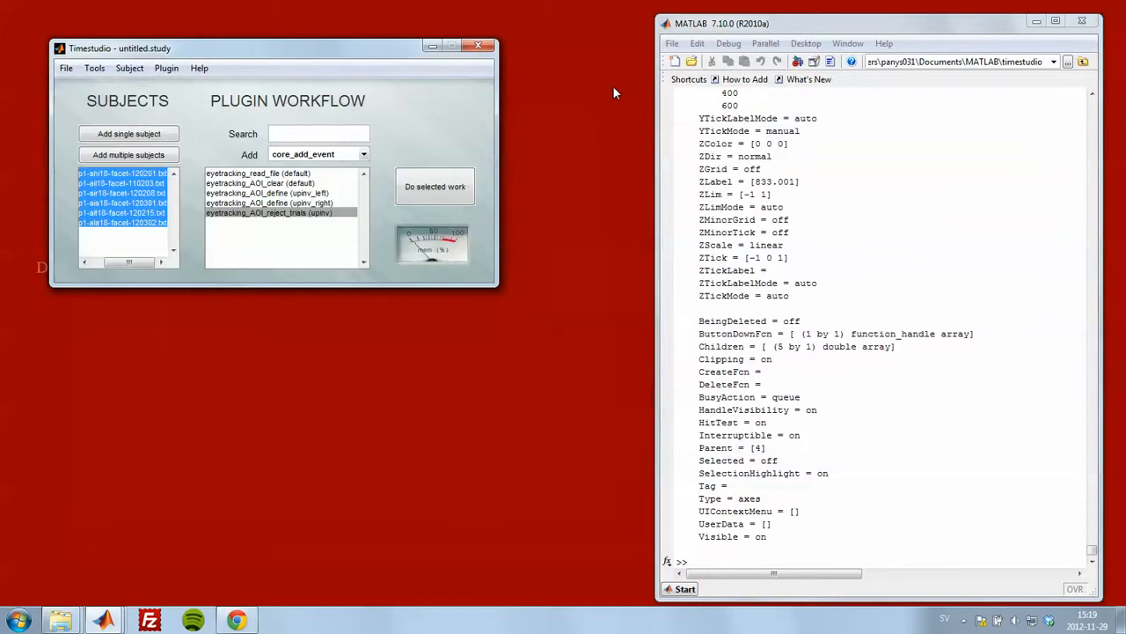
Open the eyetracking_AOI_results plugin and set its output measure to AOI looking time (sec).
{"action": "right_click", "coordinate": [423, 130]}
{"action": "mouse_move", "coordinate": [467, 166]}
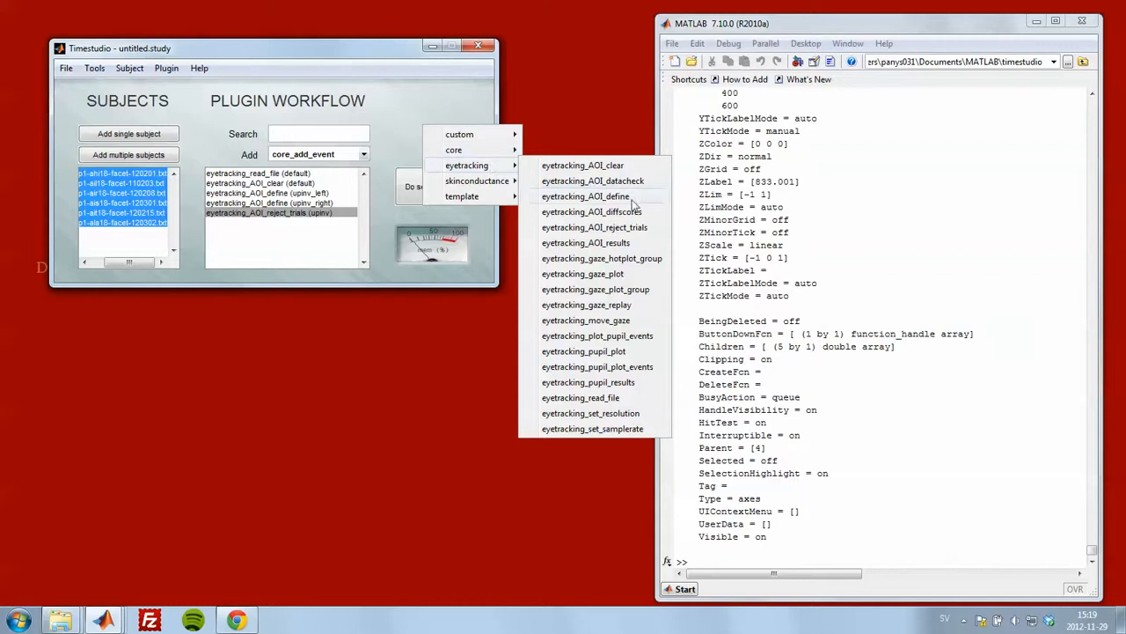
{"action": "left_click", "coordinate": [635, 242]}
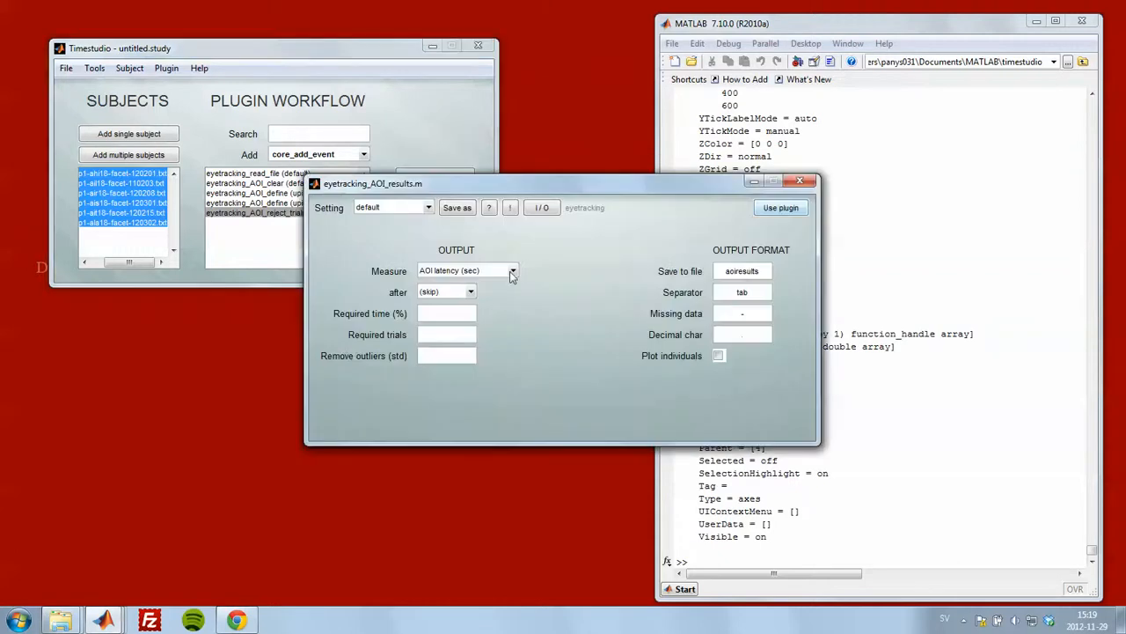
{"action": "left_click_drag", "start_coordinate": [500, 190], "coordinate": [556, 79]}
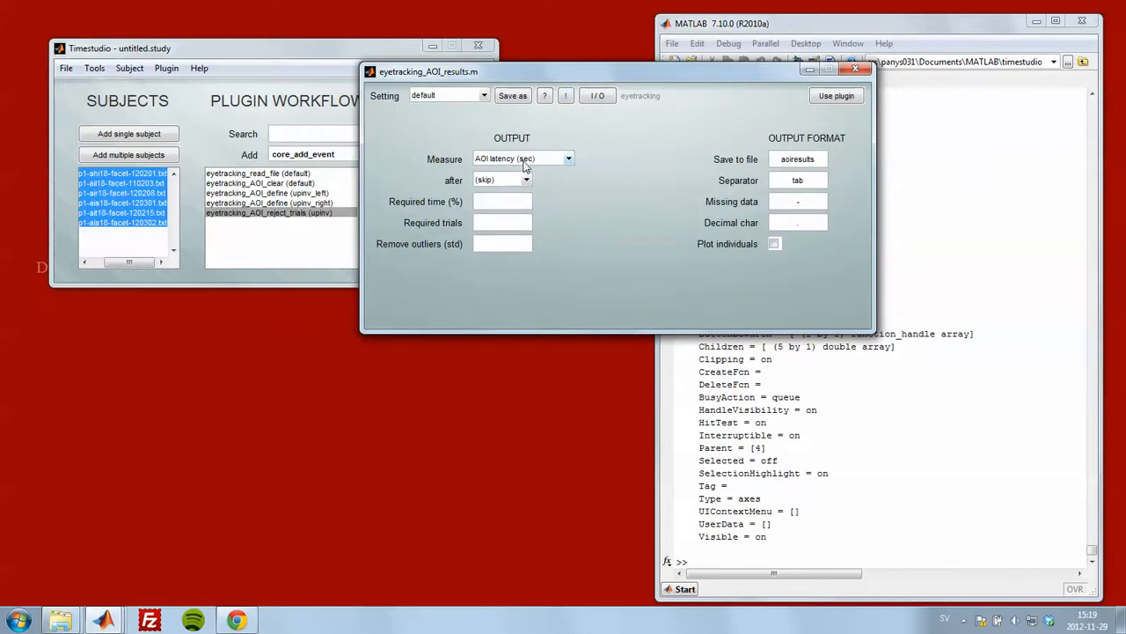
{"action": "left_click", "coordinate": [566, 162]}
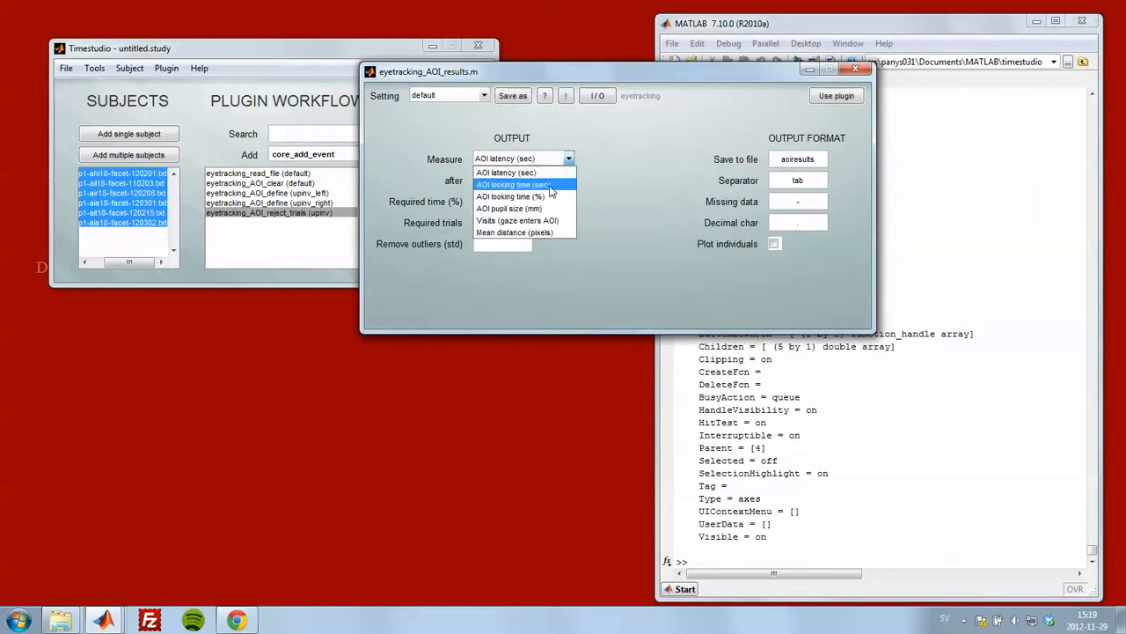
{"action": "left_click", "coordinate": [517, 184]}
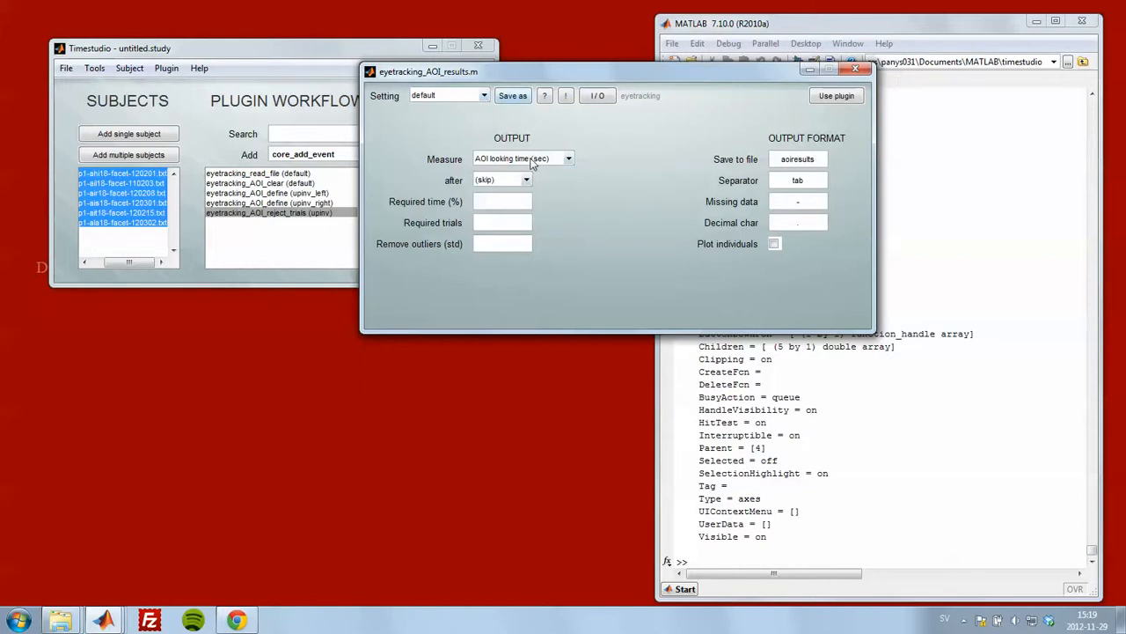
Save the results plugin's settings as upinv, add the plugin to the workflow and run it on the selected subjects.
{"action": "left_click", "coordinate": [518, 97]}
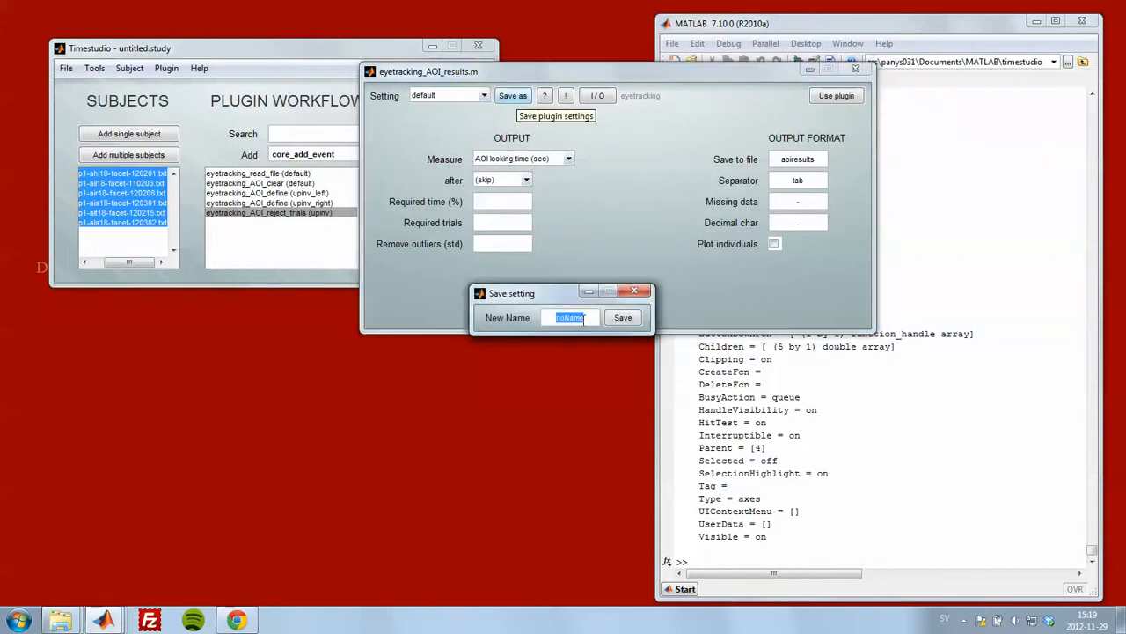
{"action": "type", "text": "upinv"}
{"action": "key", "text": "Return"}
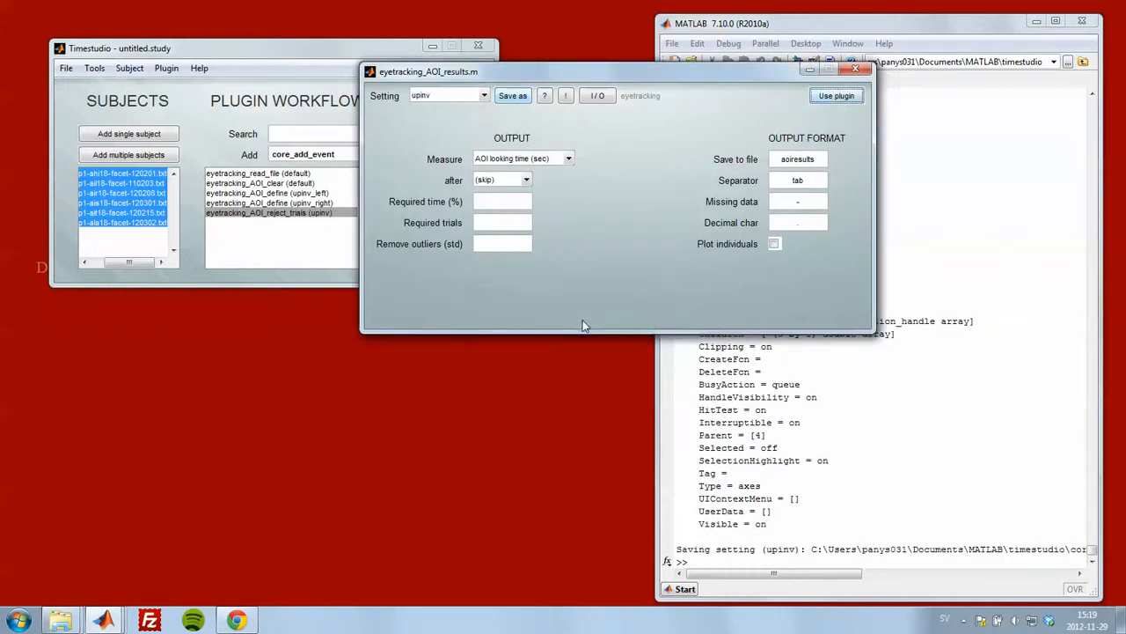
{"action": "left_click", "coordinate": [424, 194]}
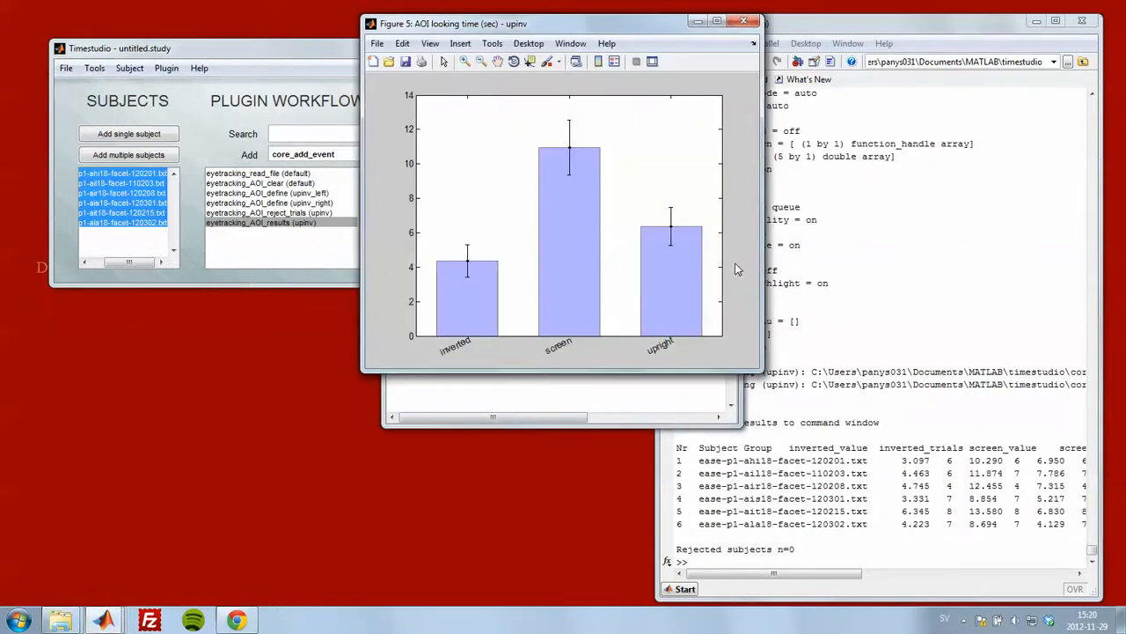
Arrange the looking time bar chart, the Subject info table and the AOI looking time table so all three can be read together.
{"action": "left_click_drag", "start_coordinate": [563, 31], "coordinate": [788, 102]}
{"action": "left_click_drag", "start_coordinate": [475, 201], "coordinate": [290, 269]}
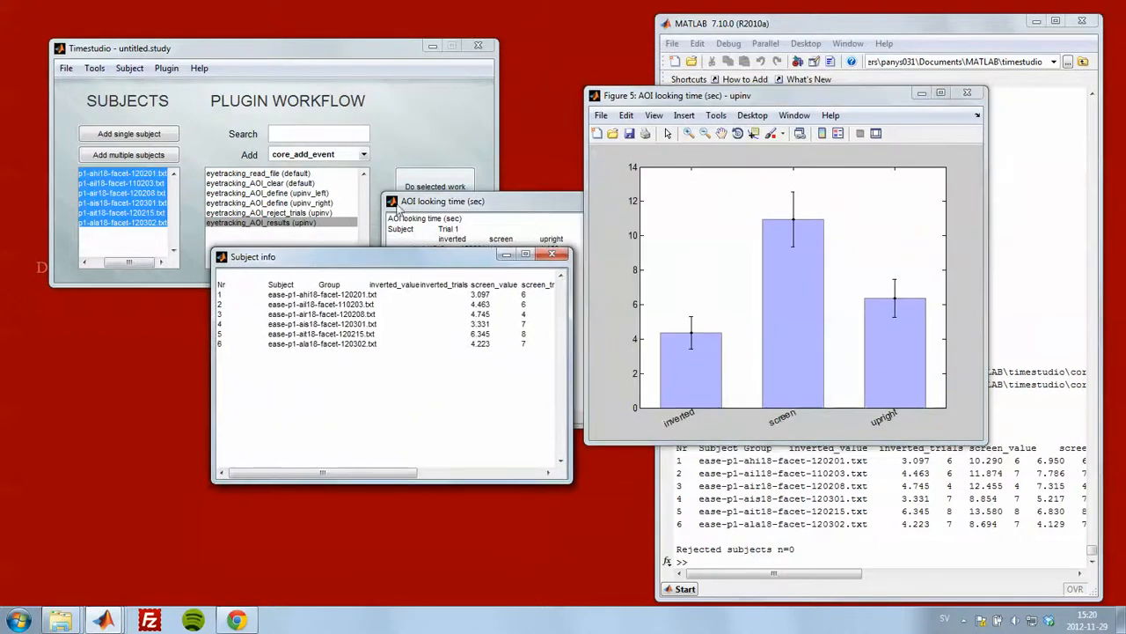
{"action": "left_click_drag", "start_coordinate": [440, 201], "coordinate": [252, 45]}
{"action": "left_click", "coordinate": [364, 393]}
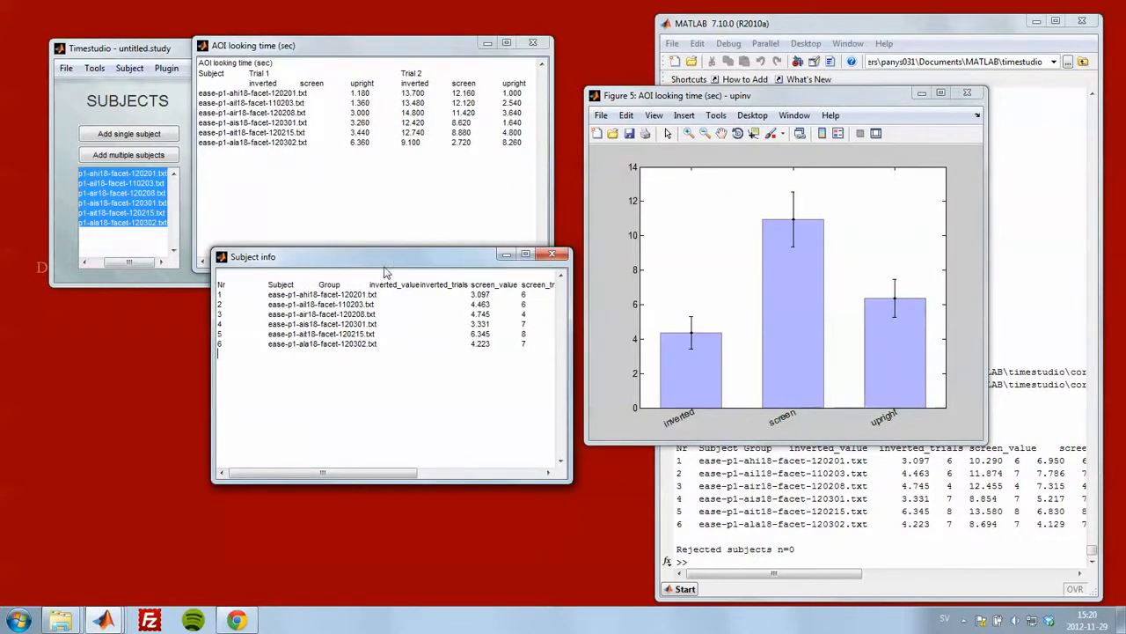
{"action": "left_click_drag", "start_coordinate": [387, 266], "coordinate": [358, 329]}
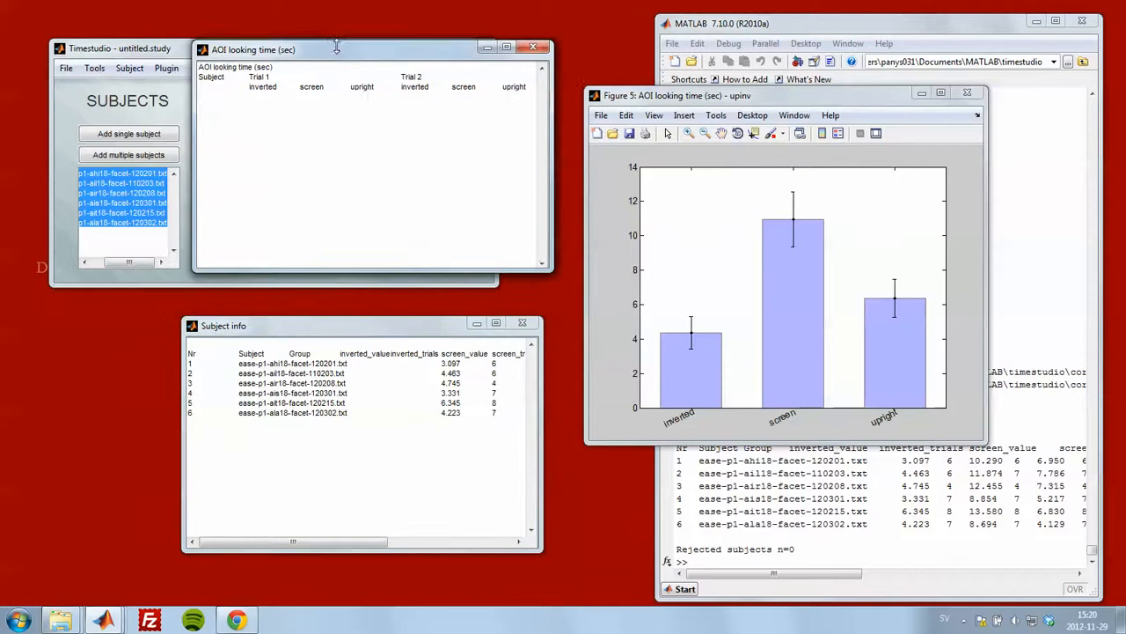
{"action": "left_click_drag", "start_coordinate": [345, 42], "coordinate": [323, 78]}
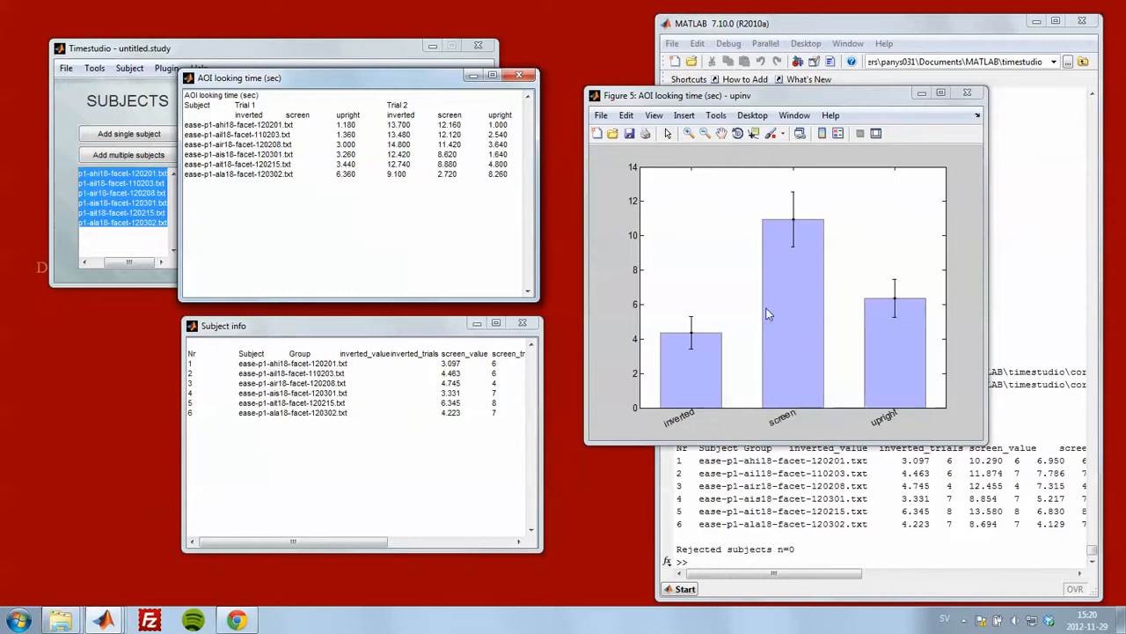
Zoom in on the bar chart to compare the inverted and upright error bars, and restore the full view.
{"action": "left_click", "coordinate": [689, 133]}
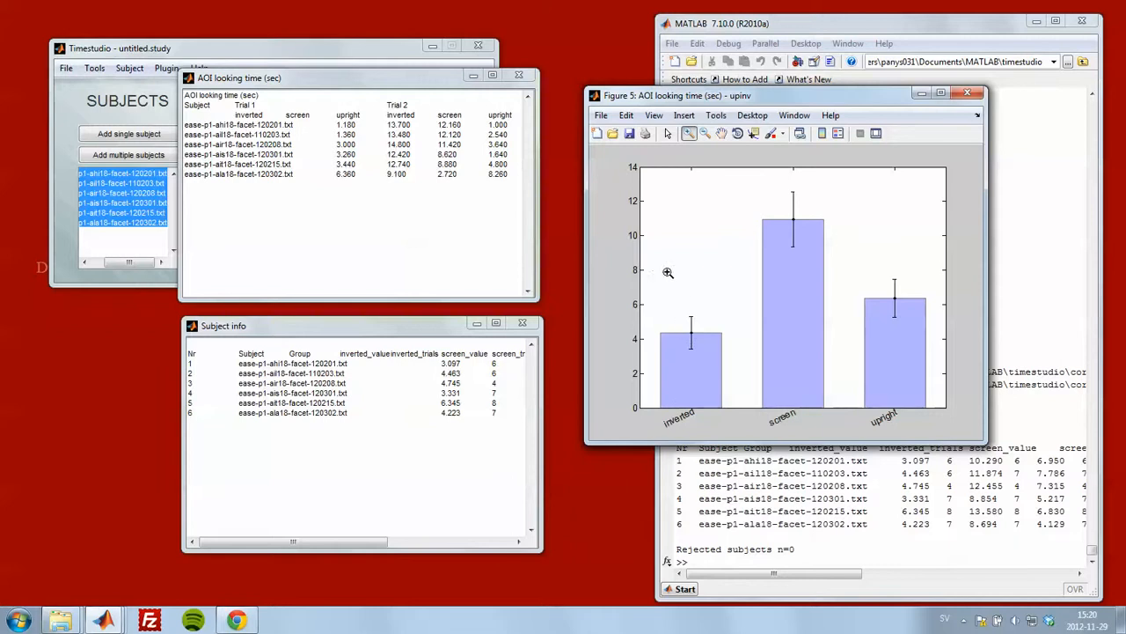
{"action": "left_click_drag", "start_coordinate": [656, 308], "coordinate": [909, 323]}
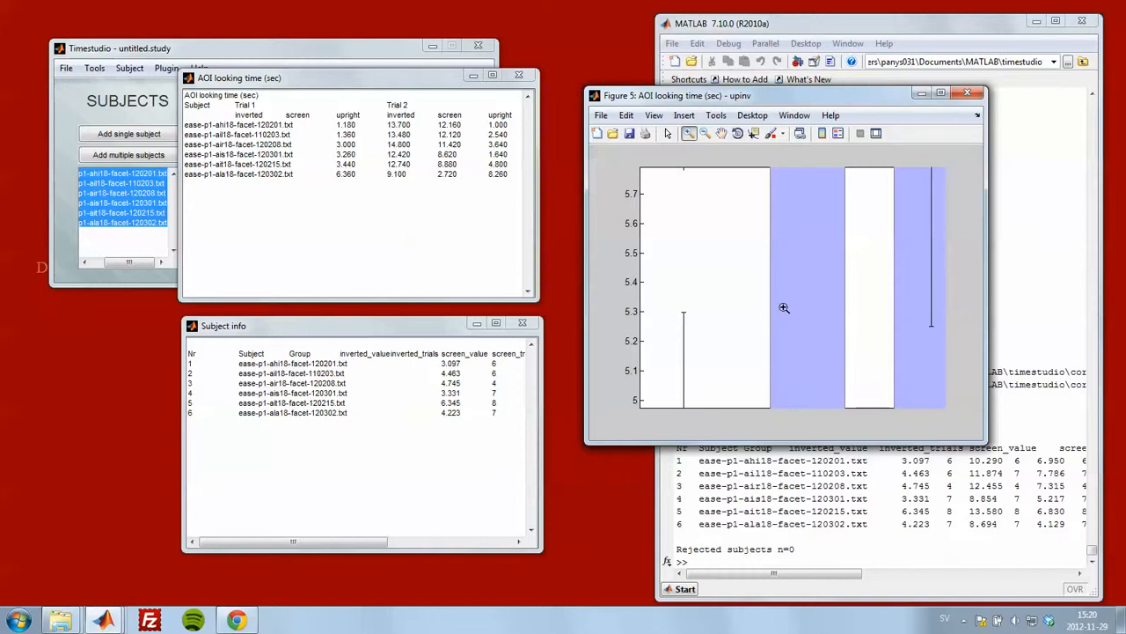
{"action": "double_click", "coordinate": [744, 318]}
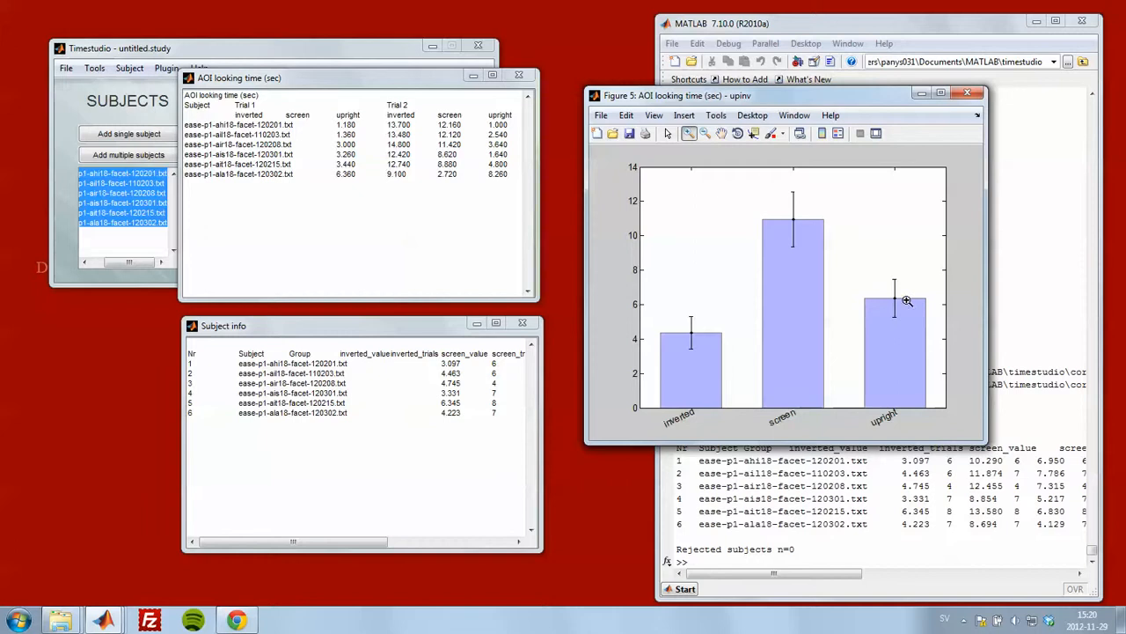
Close the looking time bar chart, the Subject info table and the AOI looking time table.
{"action": "left_click", "coordinate": [970, 94]}
{"action": "left_click", "coordinate": [521, 323]}
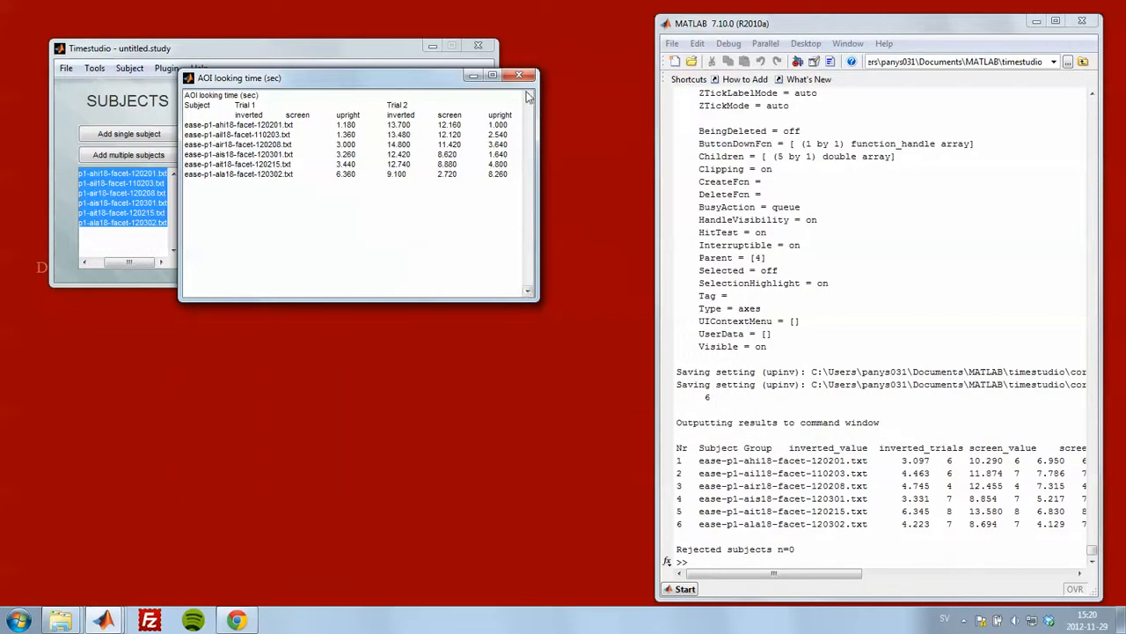
{"action": "left_click", "coordinate": [519, 75]}
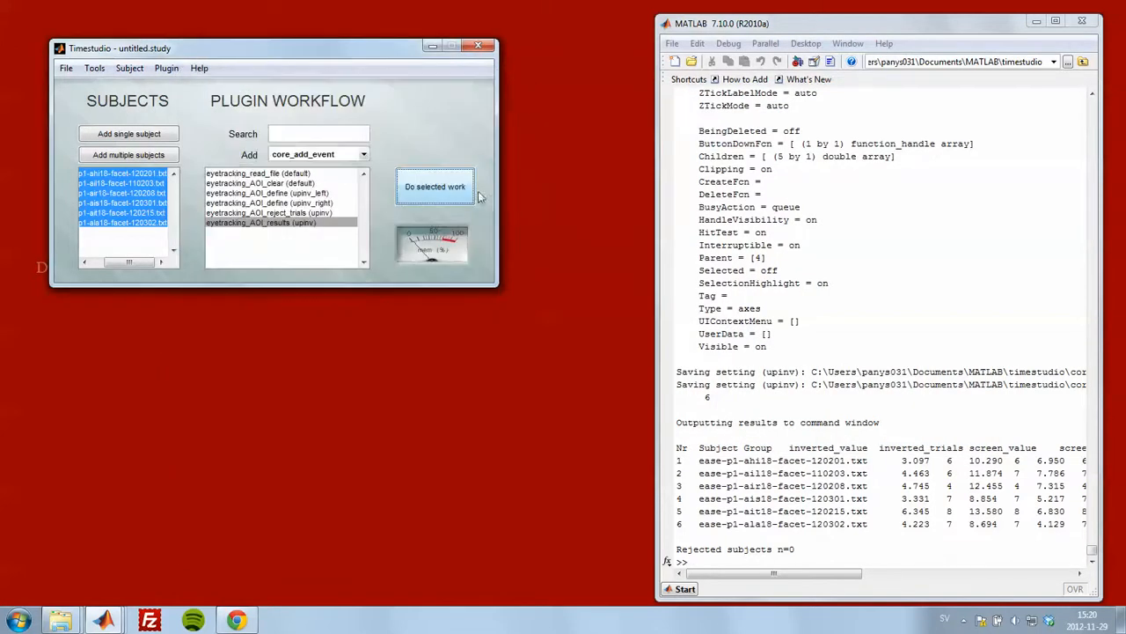
Open the eyetracking_AOI_diffscores plugin and place its window beside the workflow window.
{"action": "right_click", "coordinate": [391, 125]}
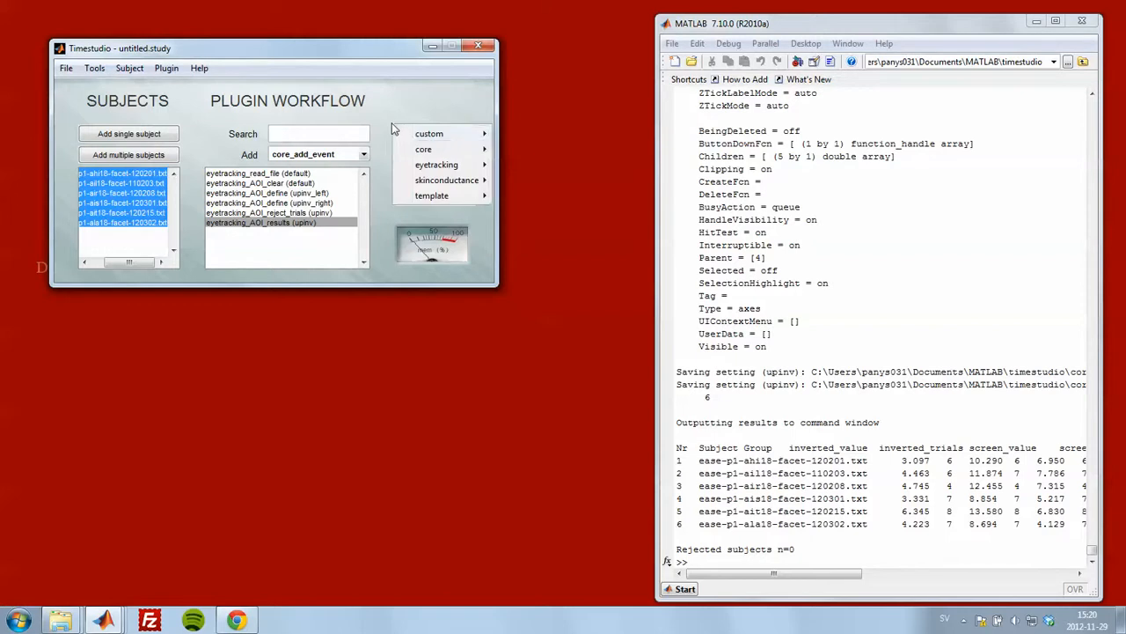
{"action": "mouse_move", "coordinate": [401, 132]}
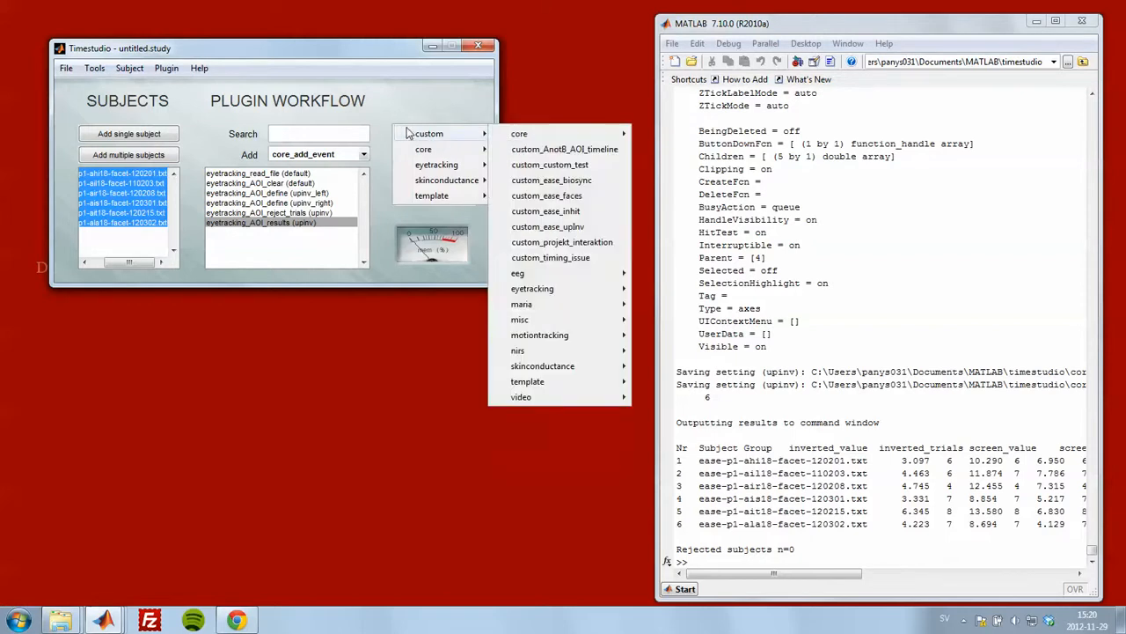
{"action": "mouse_move", "coordinate": [448, 167]}
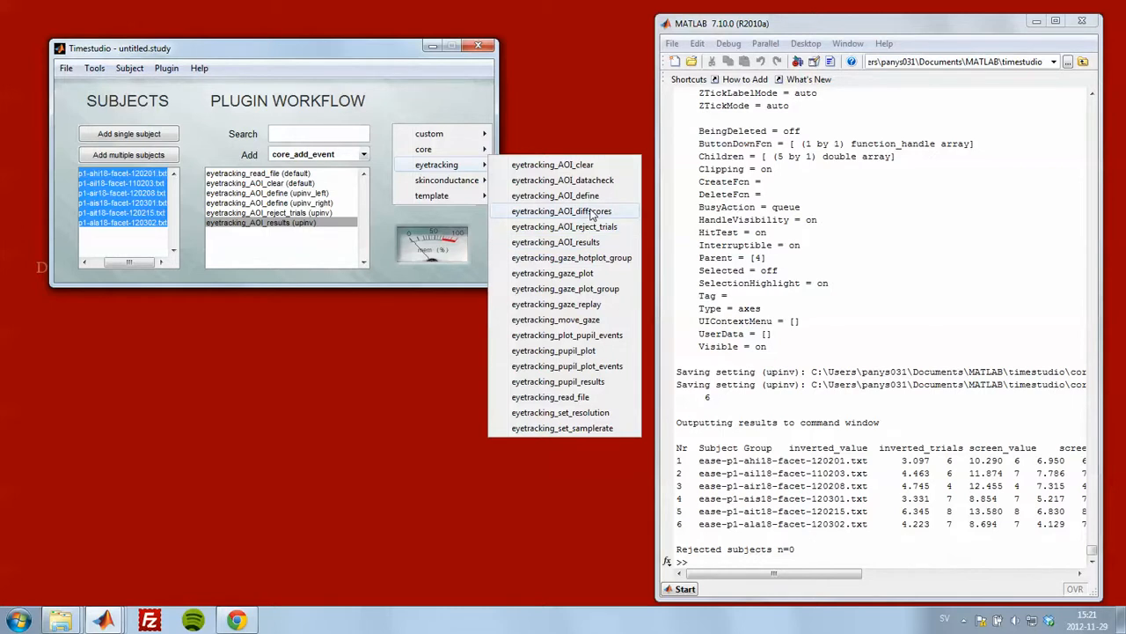
{"action": "left_click", "coordinate": [594, 213]}
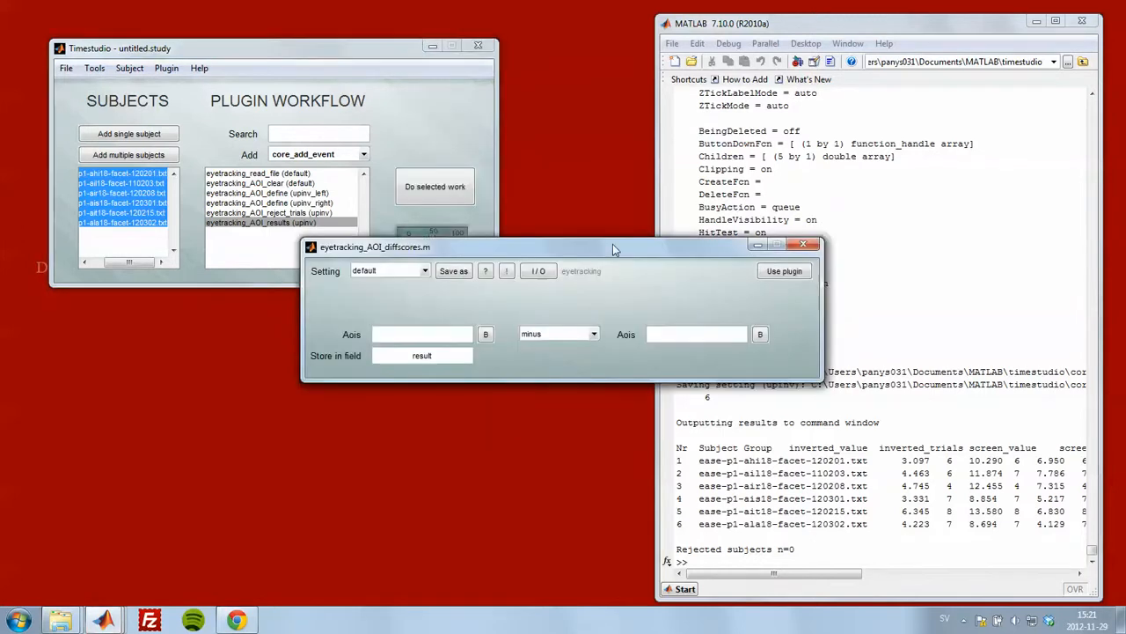
{"action": "left_click_drag", "start_coordinate": [612, 244], "coordinate": [838, 104]}
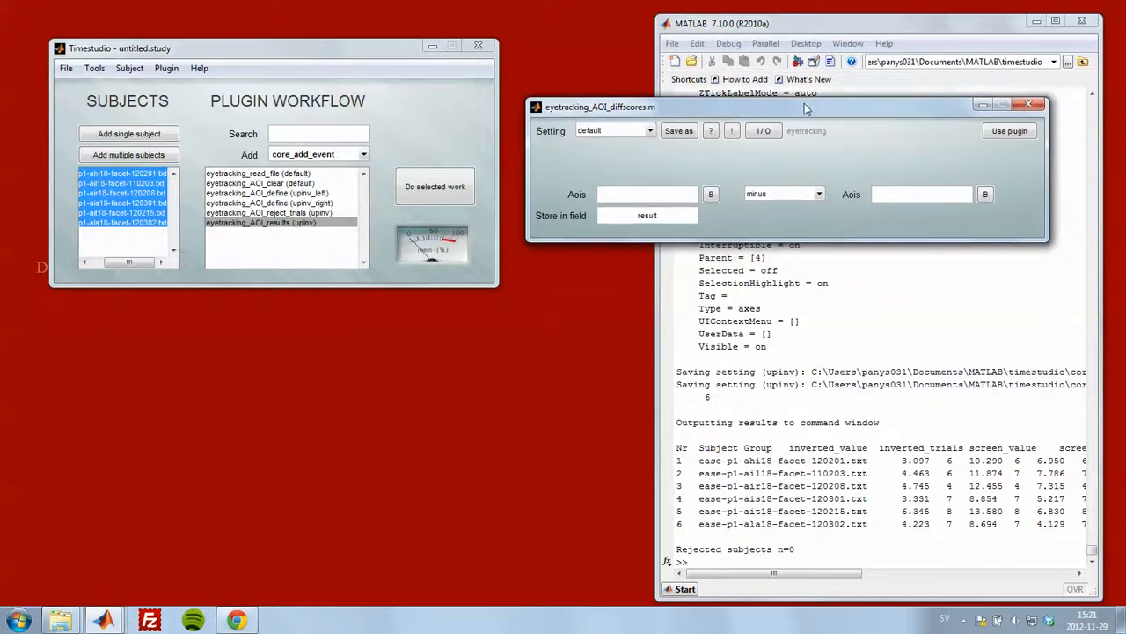
Set the difference score's first AOI to upright and its operation to divided by.
{"action": "left_click", "coordinate": [711, 195]}
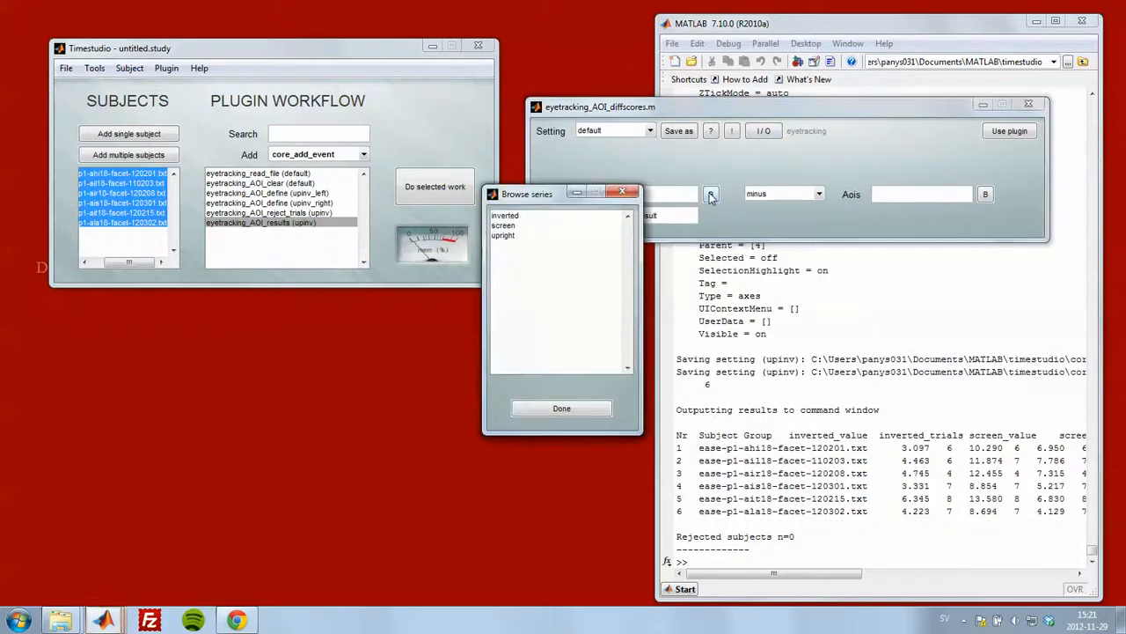
{"action": "left_click", "coordinate": [512, 235]}
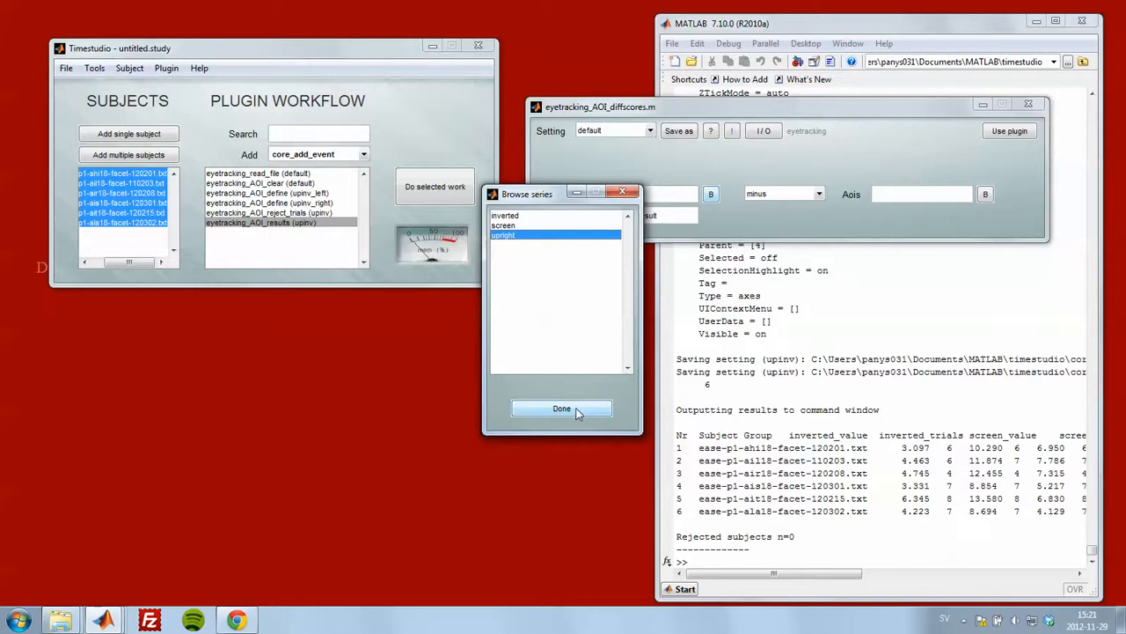
{"action": "left_click", "coordinate": [579, 408]}
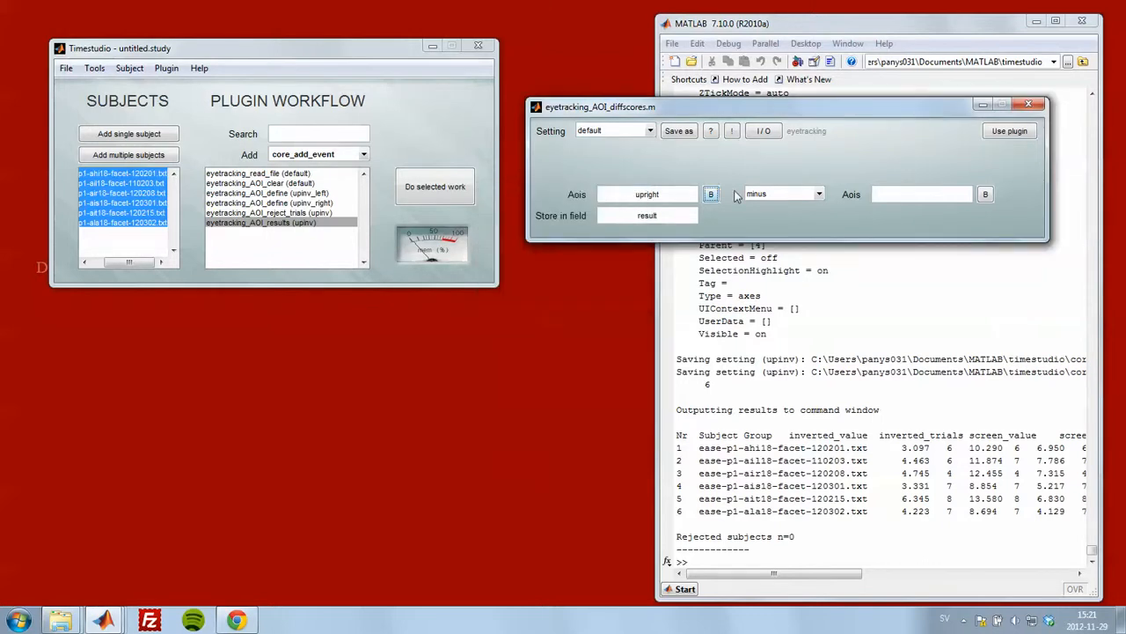
{"action": "left_click", "coordinate": [820, 194]}
{"action": "left_click", "coordinate": [821, 194]}
{"action": "left_click", "coordinate": [820, 194]}
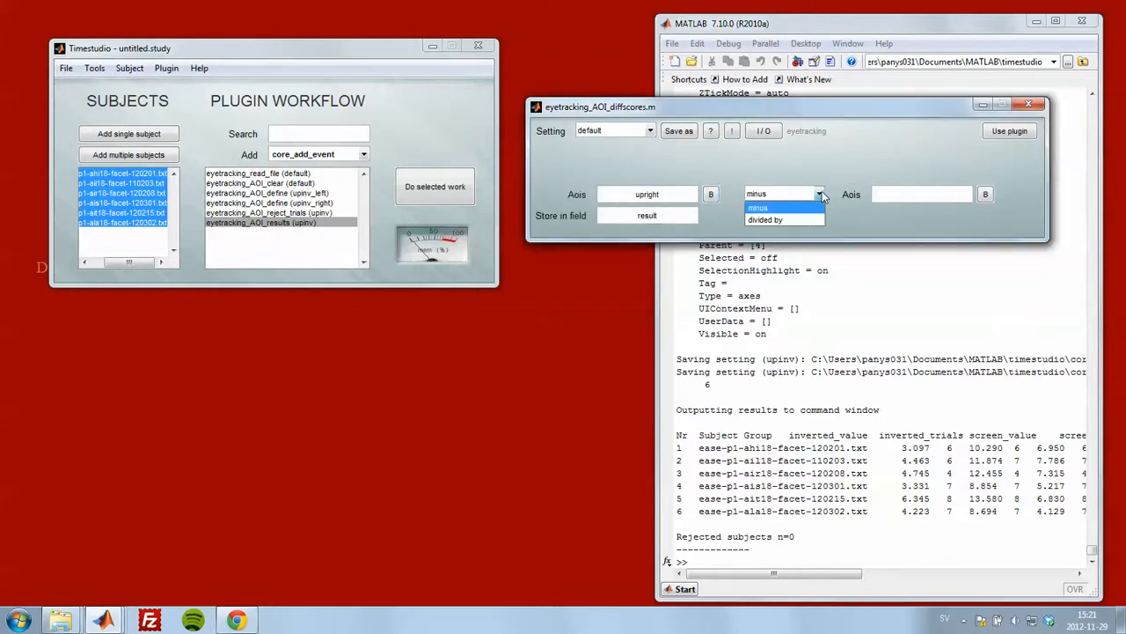
{"action": "left_click", "coordinate": [796, 218]}
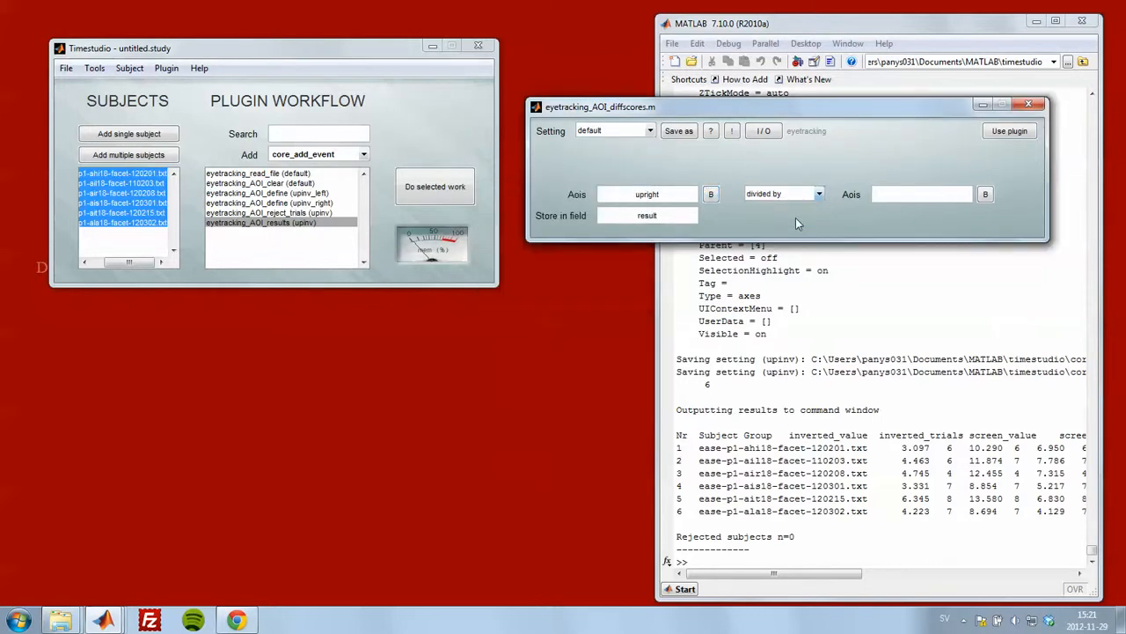
Set the difference score's second AOI selection to inverted and upright.
{"action": "left_click", "coordinate": [986, 195]}
{"action": "left_click", "coordinate": [530, 215]}
{"action": "left_click", "coordinate": [530, 235], "text": "ctrl"}
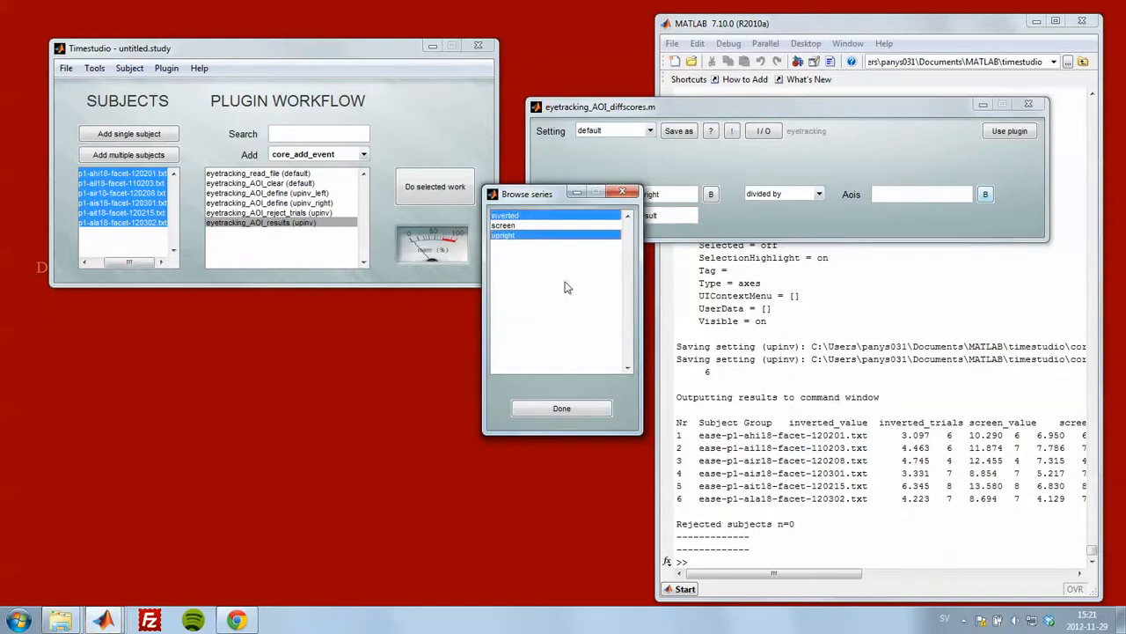
{"action": "left_click", "coordinate": [577, 409]}
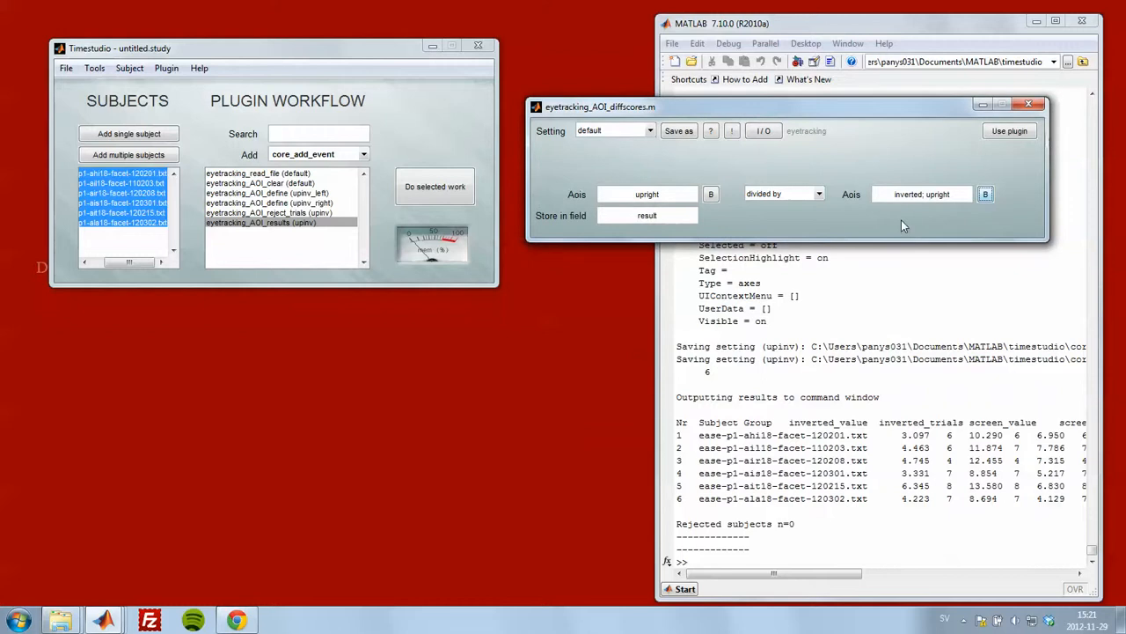
Save the difference score settings as upinv and add the plugin to the workflow.
{"action": "left_click", "coordinate": [678, 130]}
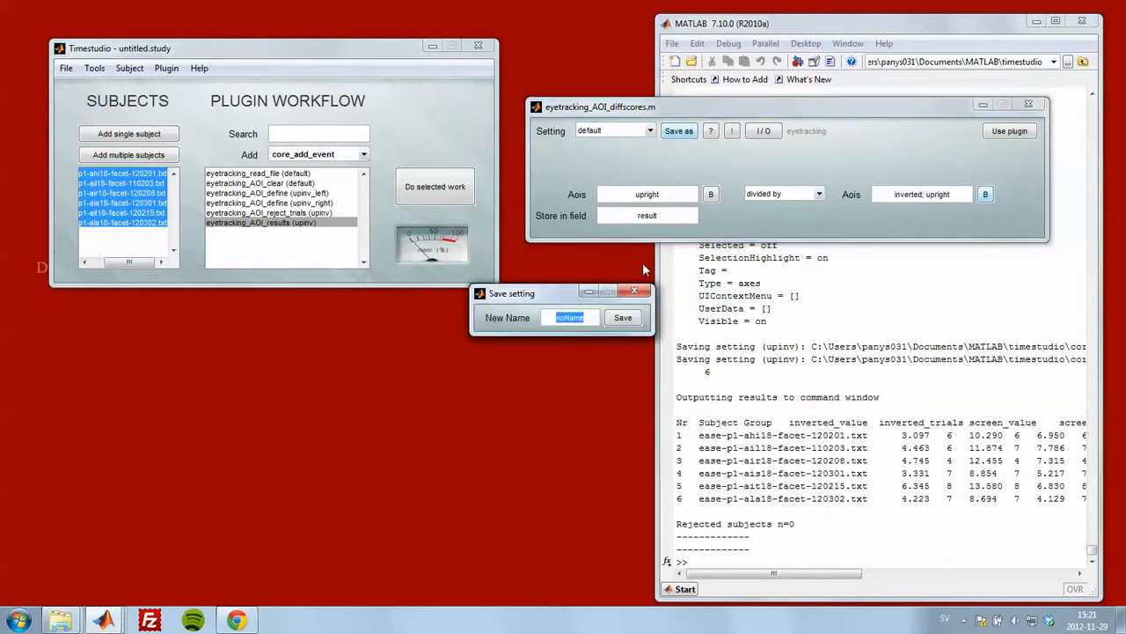
{"action": "type", "text": "upinv"}
{"action": "key", "text": "Return"}
{"action": "left_click", "coordinate": [1009, 130]}
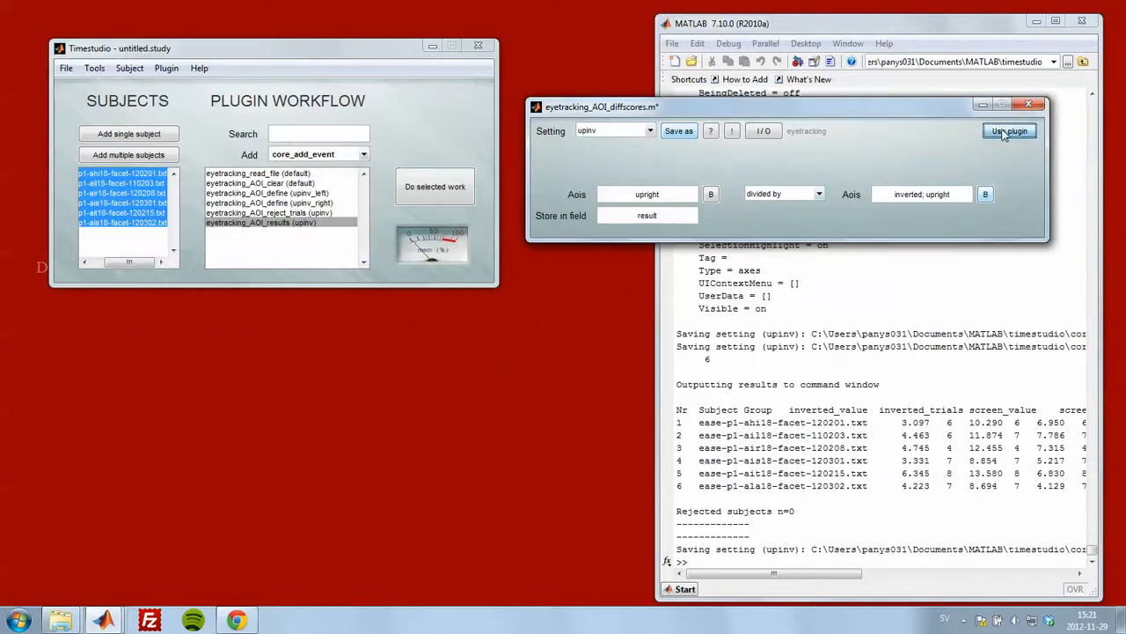
Run the eyetracking_AOI_diffscores plugin on all subjects, and review and close its result chart.
{"action": "left_click", "coordinate": [420, 197]}
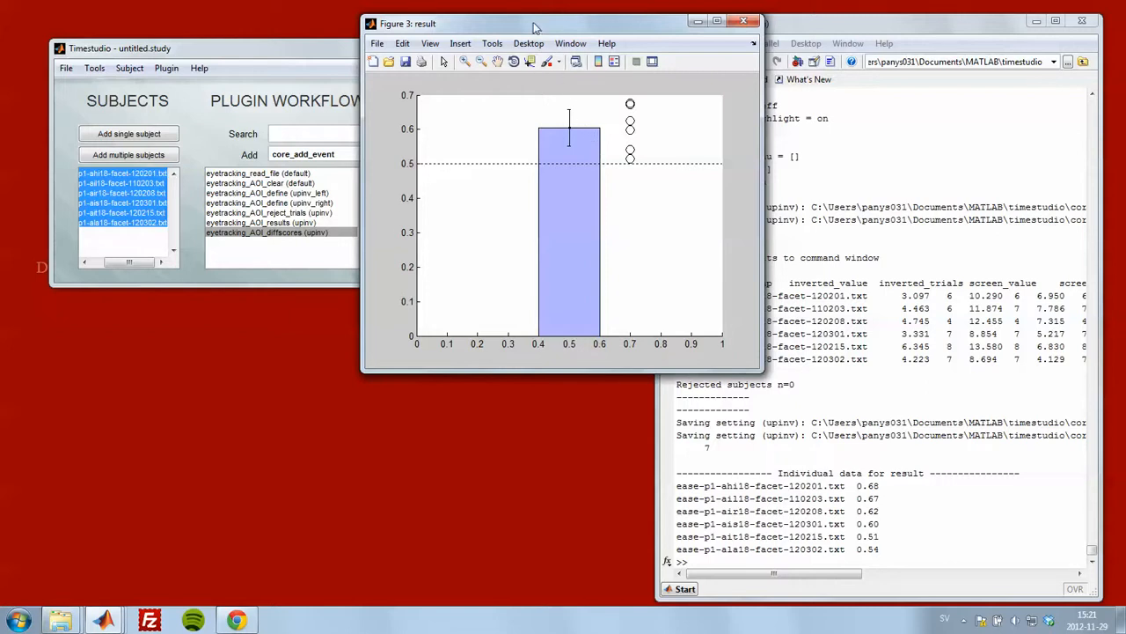
{"action": "left_click_drag", "start_coordinate": [537, 26], "coordinate": [610, 41]}
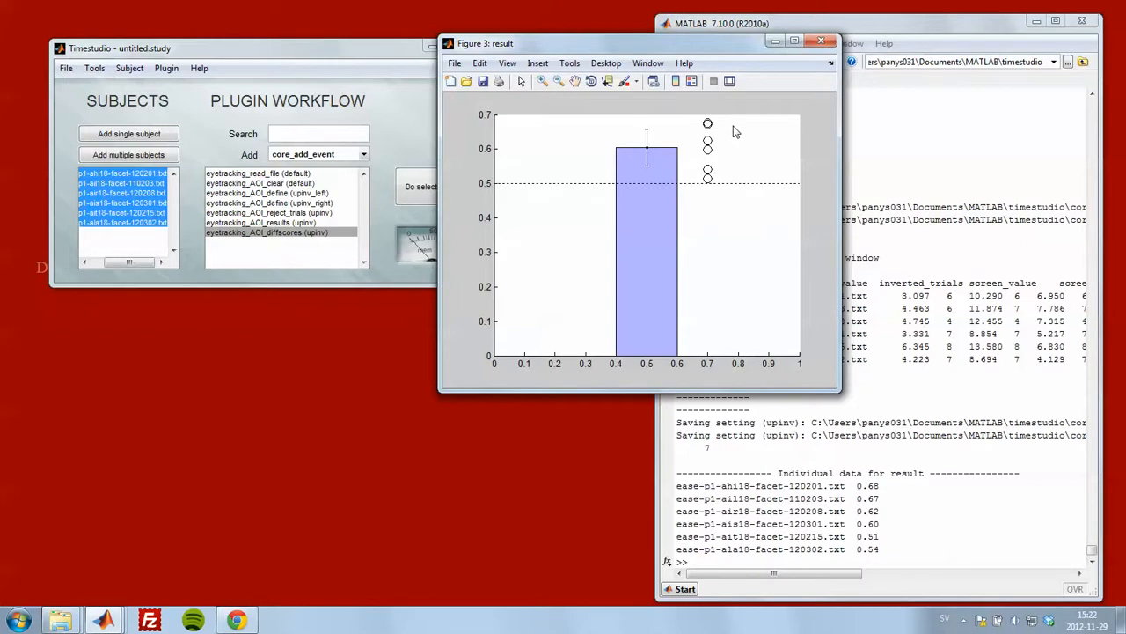
{"action": "left_click", "coordinate": [820, 40]}
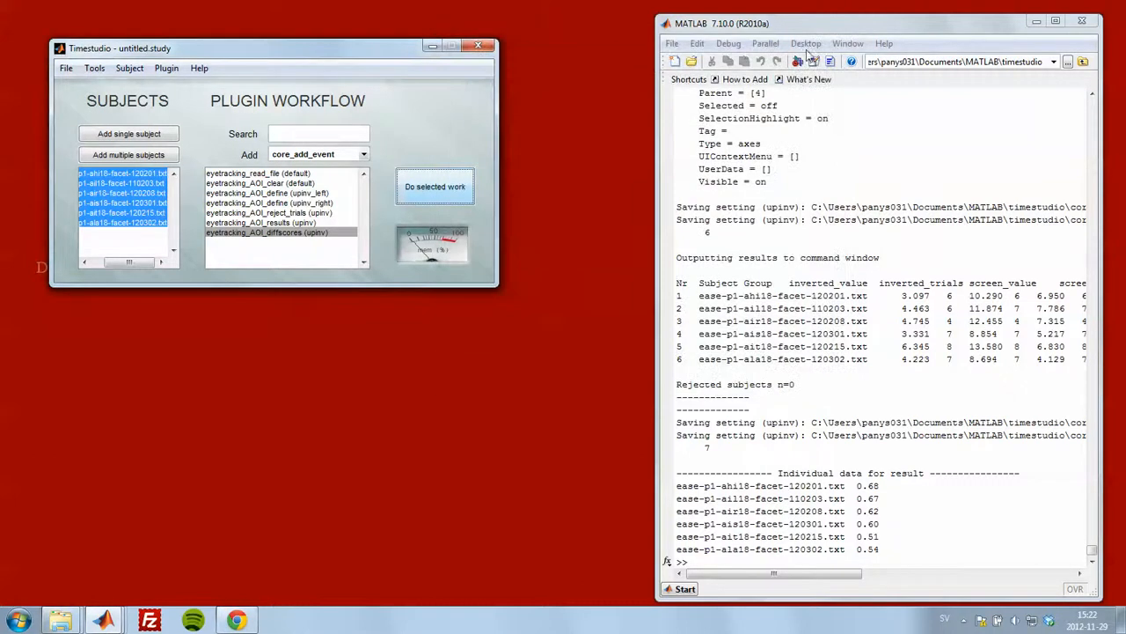
Run the whole plugin workflow, from eyetracking_read_file to eyetracking_AOI_diffscores, on all subjects.
{"action": "left_click_drag", "start_coordinate": [147, 262], "coordinate": [134, 263]}
{"action": "left_click", "coordinate": [267, 176]}
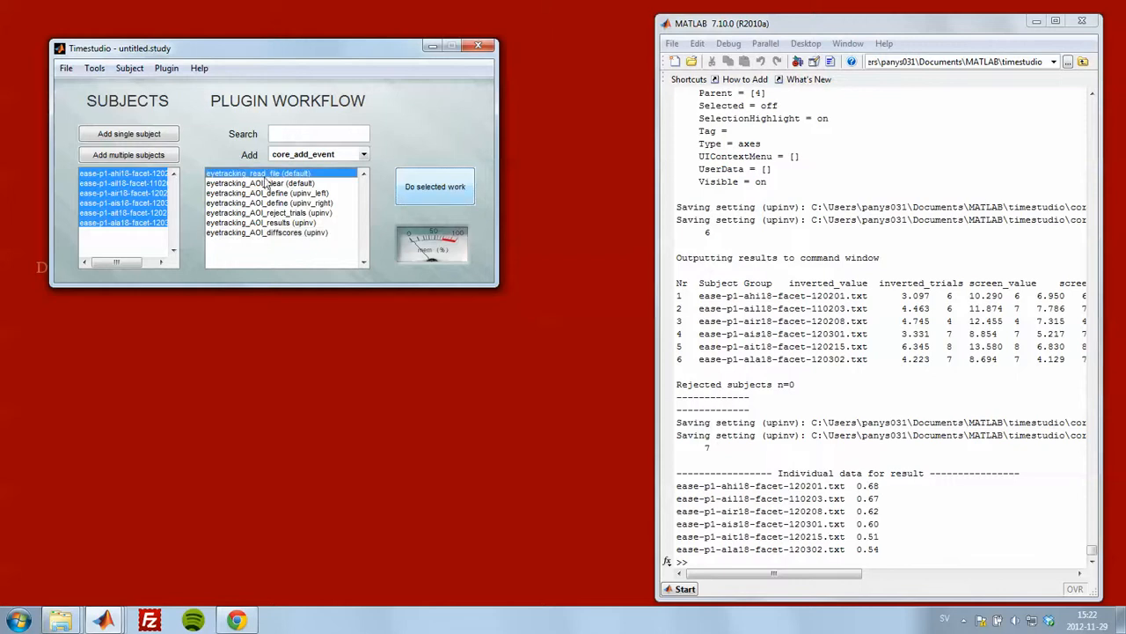
{"action": "left_click", "coordinate": [277, 234], "text": "shift"}
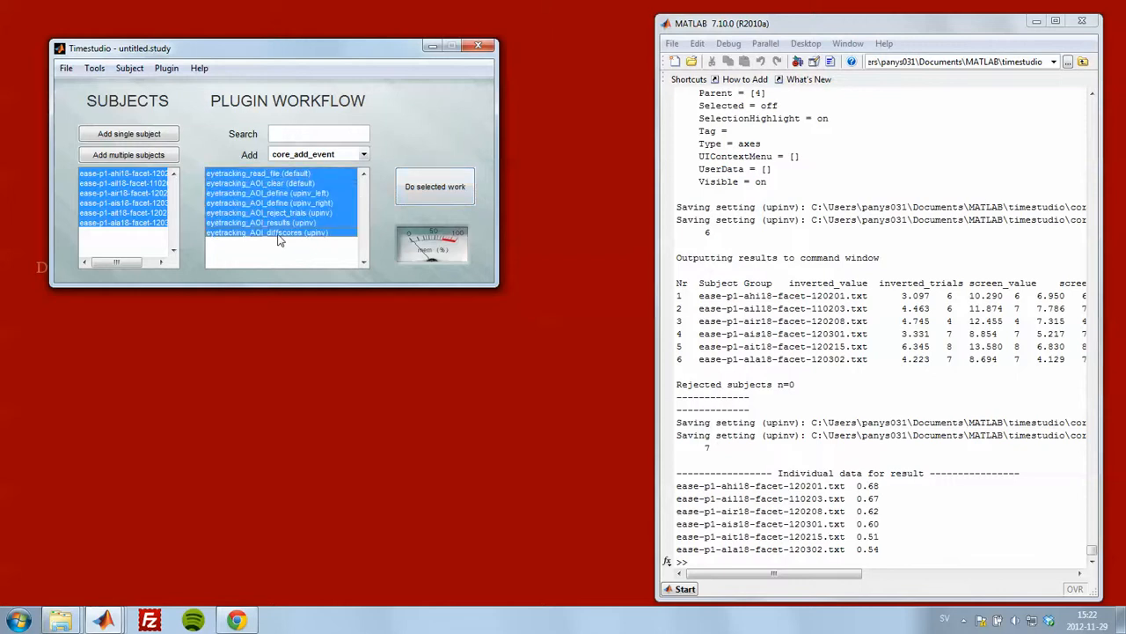
{"action": "left_click", "coordinate": [422, 192]}
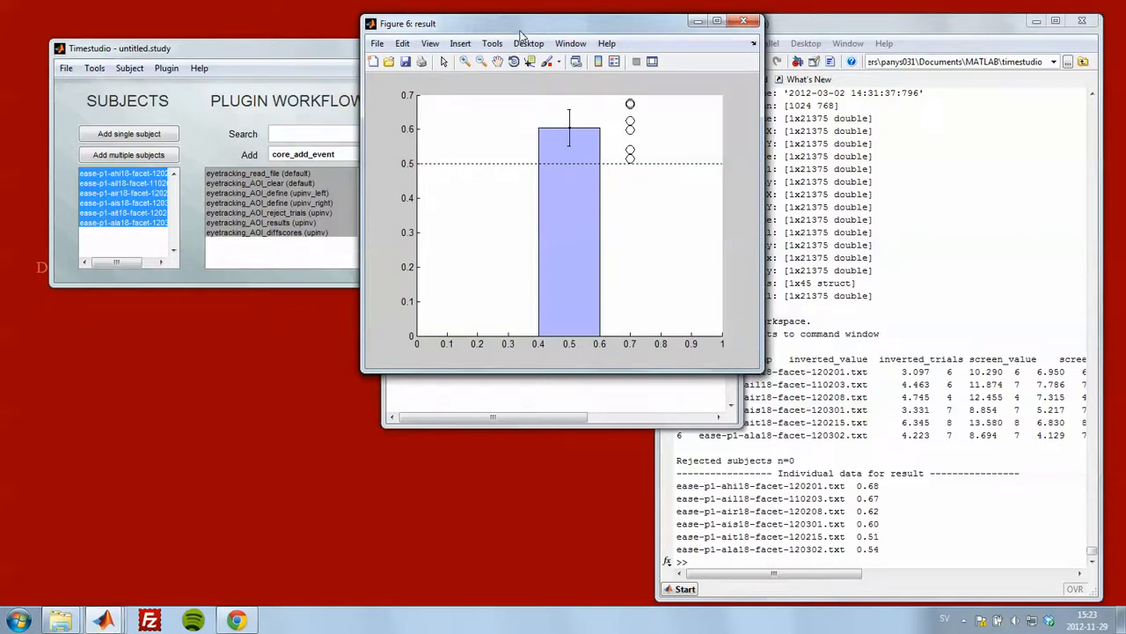
Compare the result chart with the AOI looking time chart, and close both charts and the Subject info table.
{"action": "left_click_drag", "start_coordinate": [524, 26], "coordinate": [889, 195]}
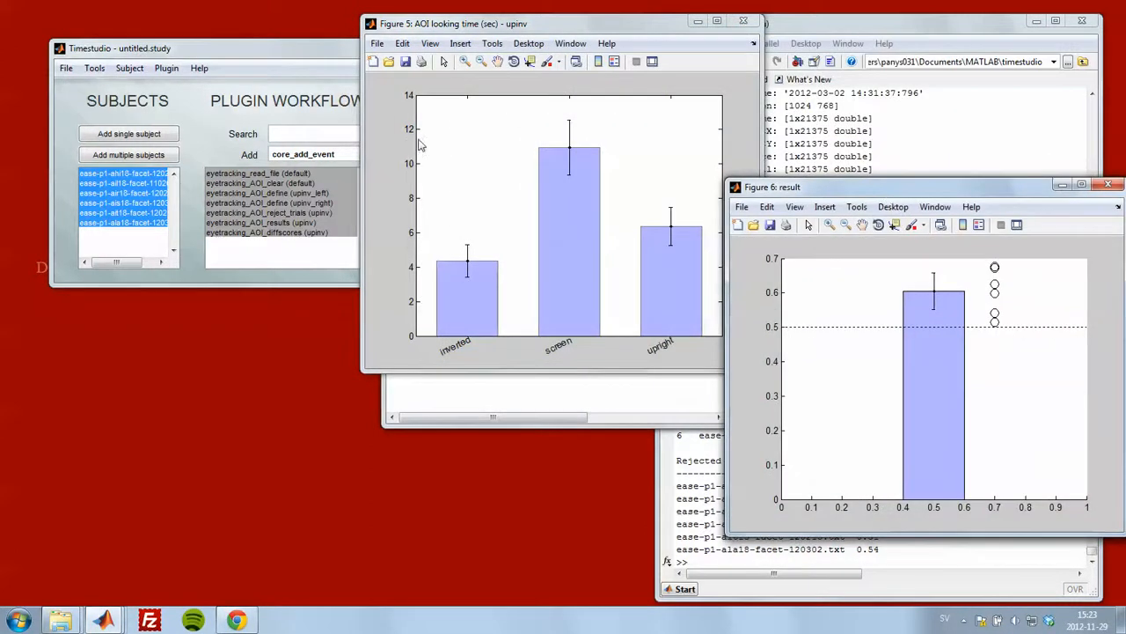
{"action": "left_click", "coordinate": [1107, 186]}
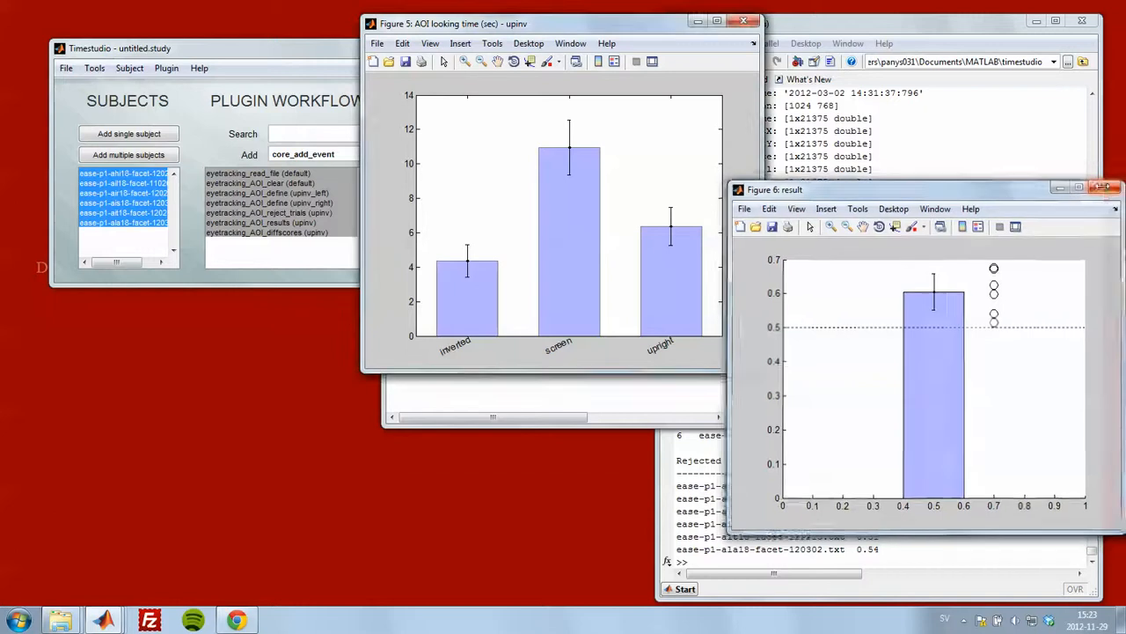
{"action": "left_click", "coordinate": [746, 22]}
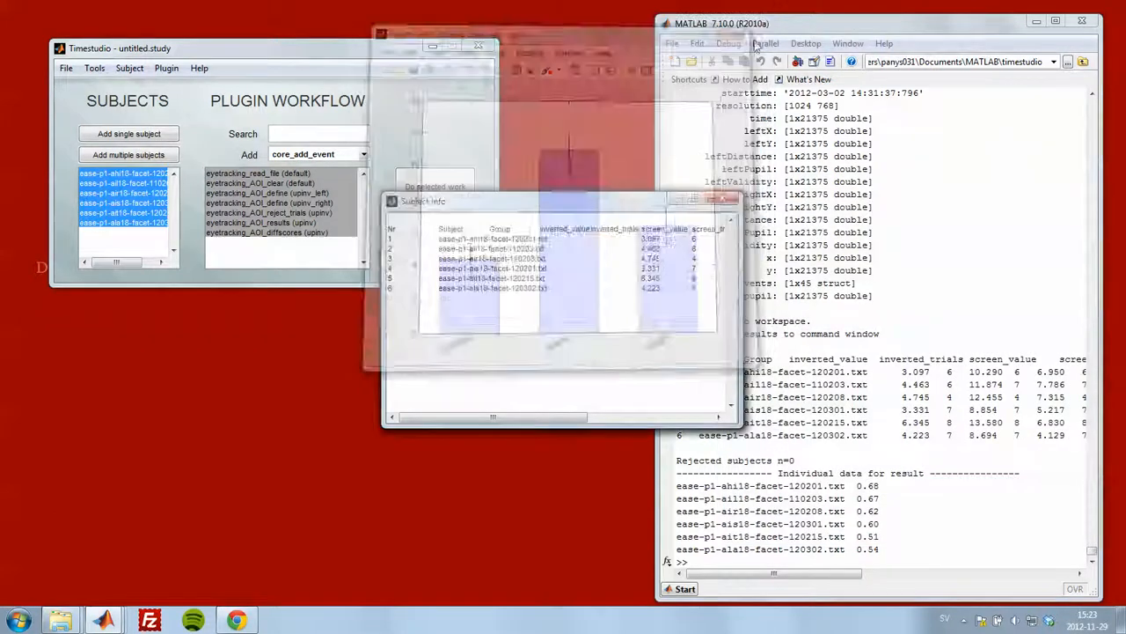
{"action": "left_click", "coordinate": [722, 198]}
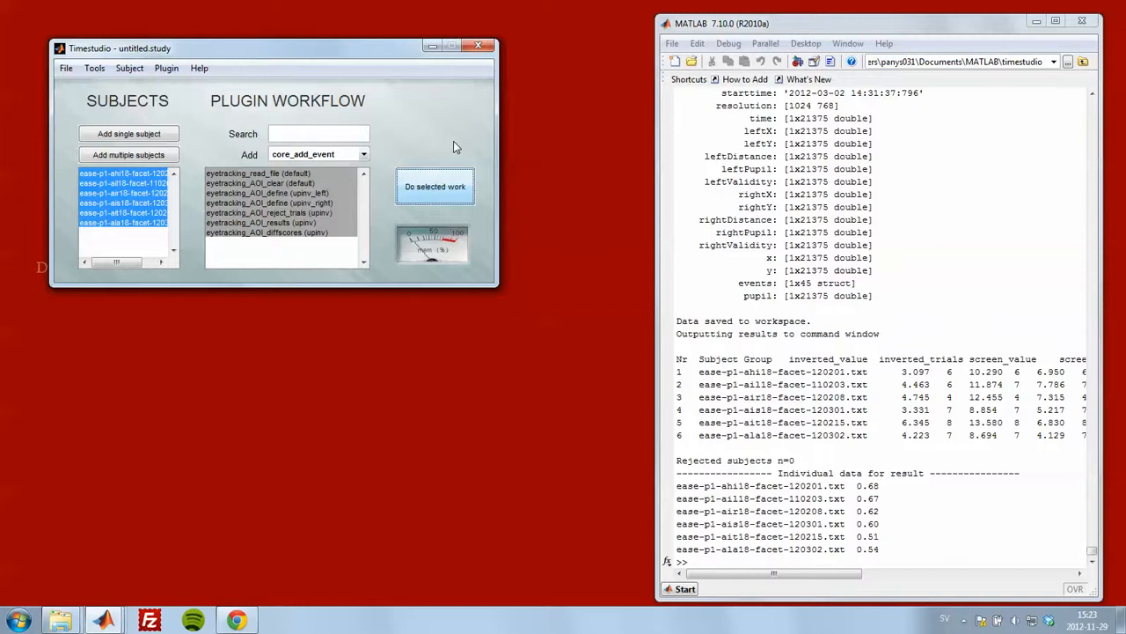